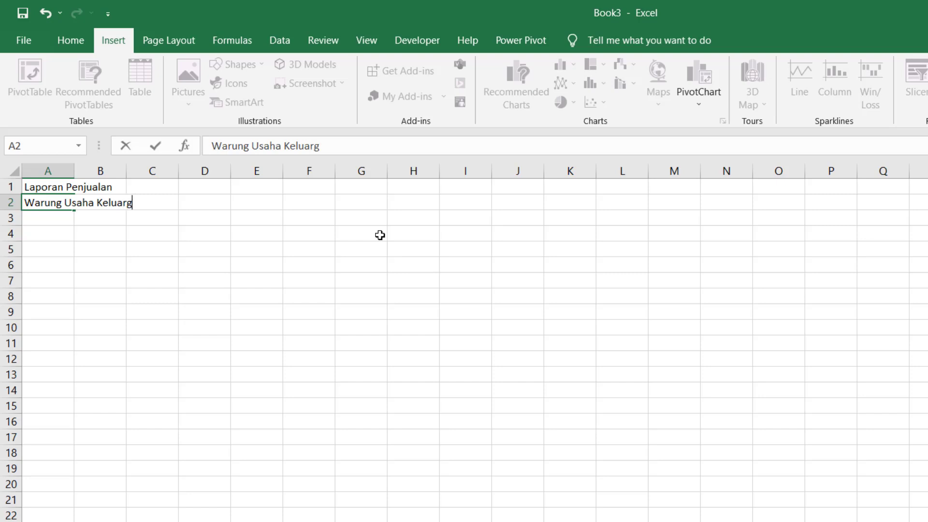
# - Confirm the shop name in A2 and enter the owner's name in A3
pyautogui.press('Return')
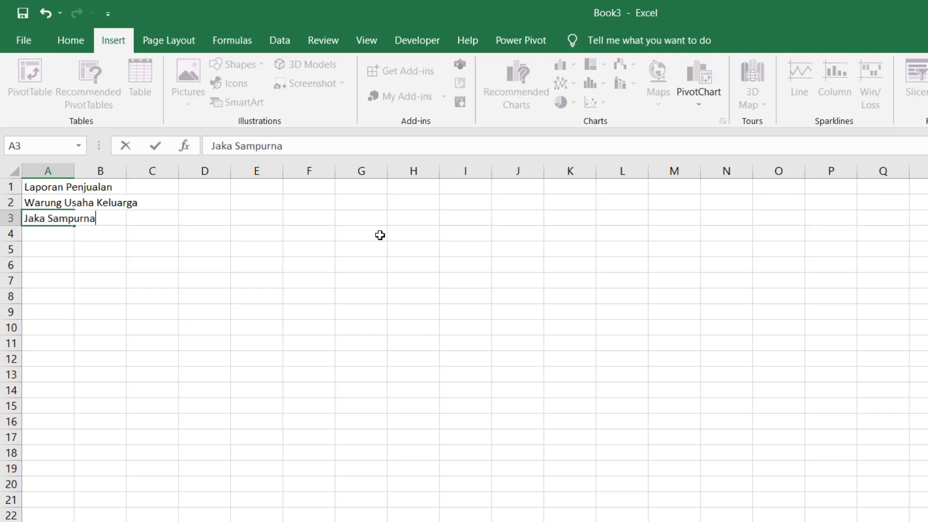
pyautogui.press('Return')
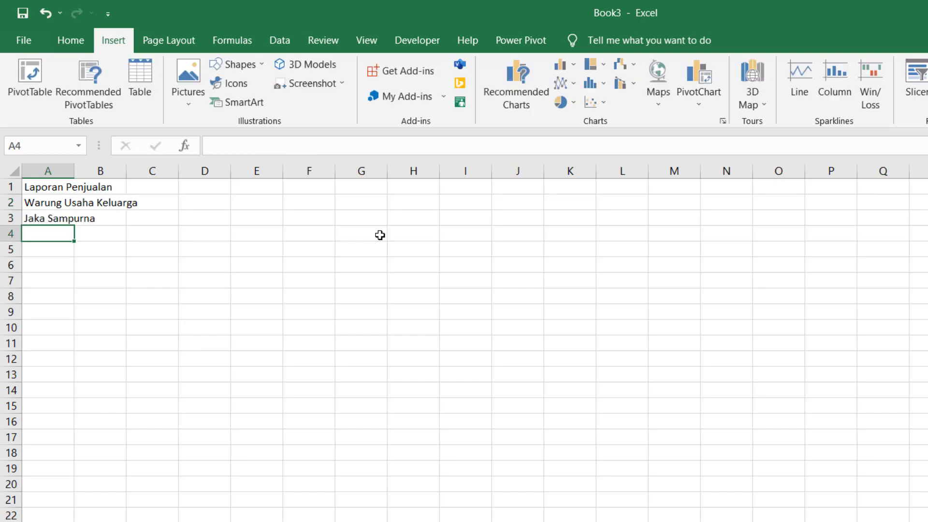
# - Enter the headers No, Nama Barang and Terjual across A5:C5
pyautogui.write('No')
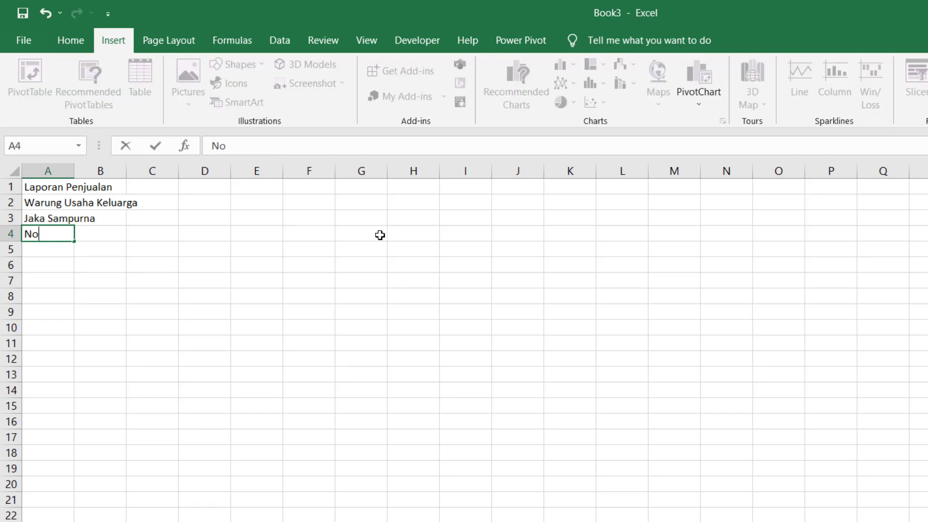
pyautogui.press('BackSpace')
pyautogui.press('BackSpace')
pyautogui.press('Return')
pyautogui.write('No')
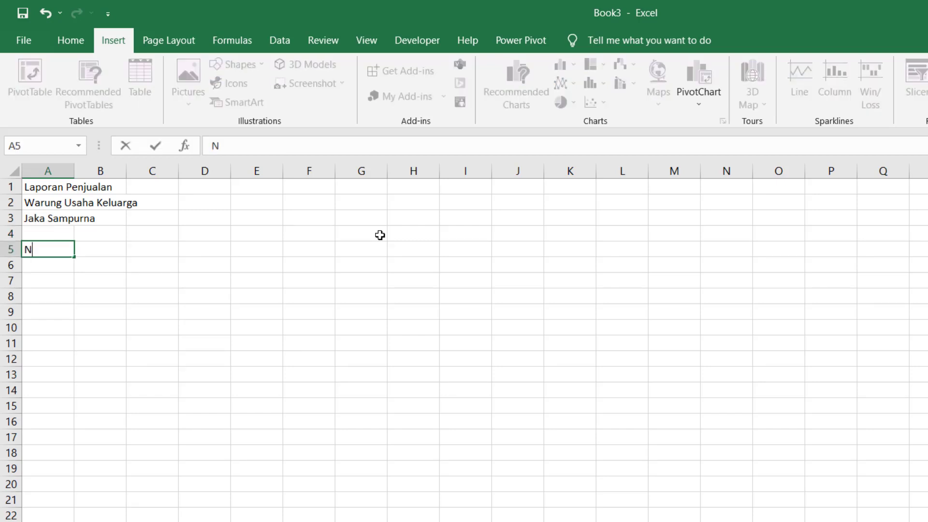
pyautogui.press('Tab')
pyautogui.write('Nama ')
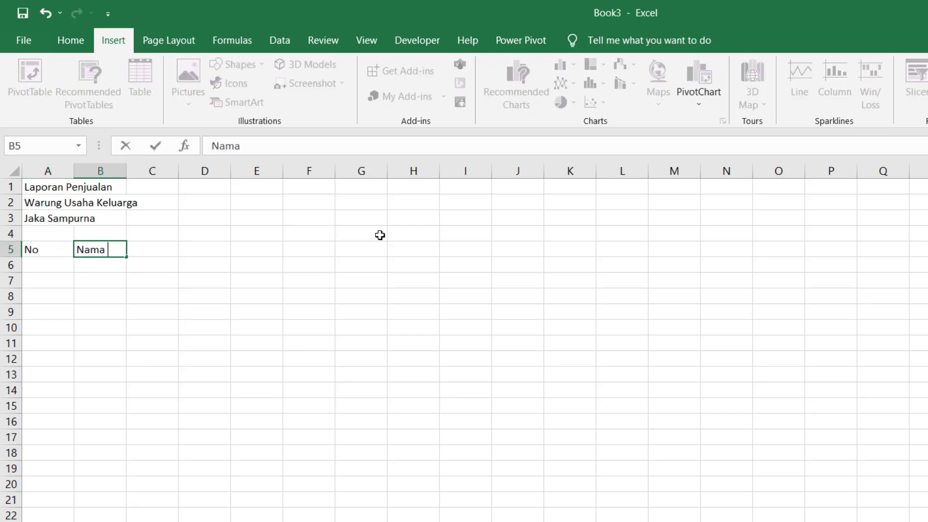
pyautogui.write('Barang')
pyautogui.press('Tab')
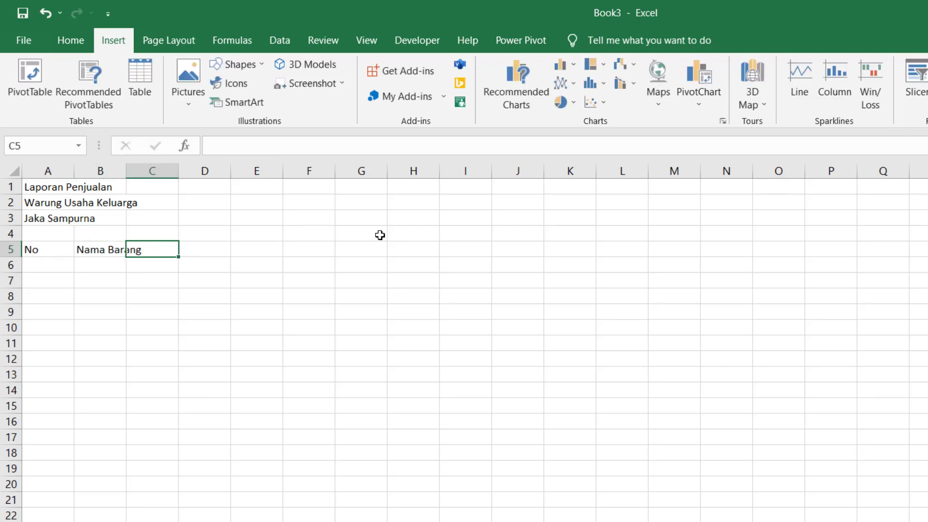
pyautogui.write('Terjual')
pyautogui.press('Return')
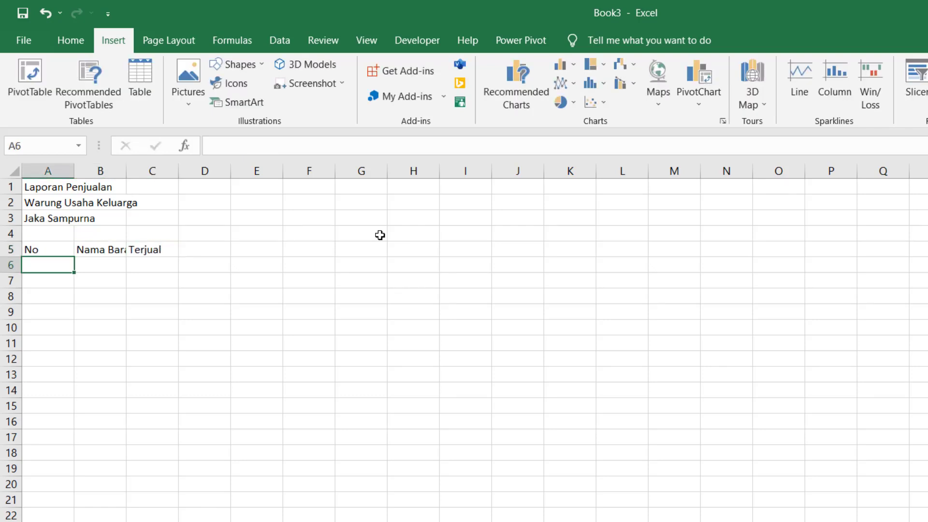
# - Add the sub-headers Qty in C6 and Persen (%) in D6
pyautogui.press('Tab')
pyautogui.press('Tab')
pyautogui.write('Qty')
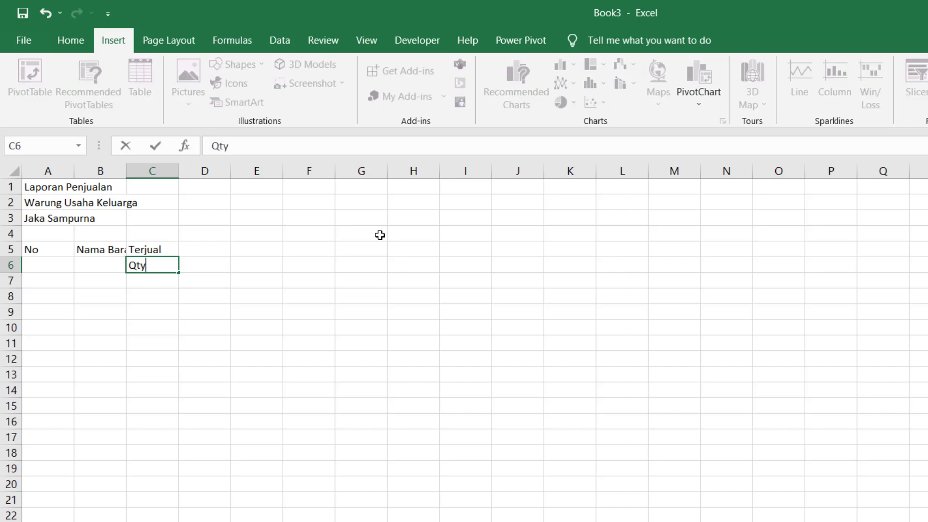
pyautogui.press('Tab')
pyautogui.write('P')
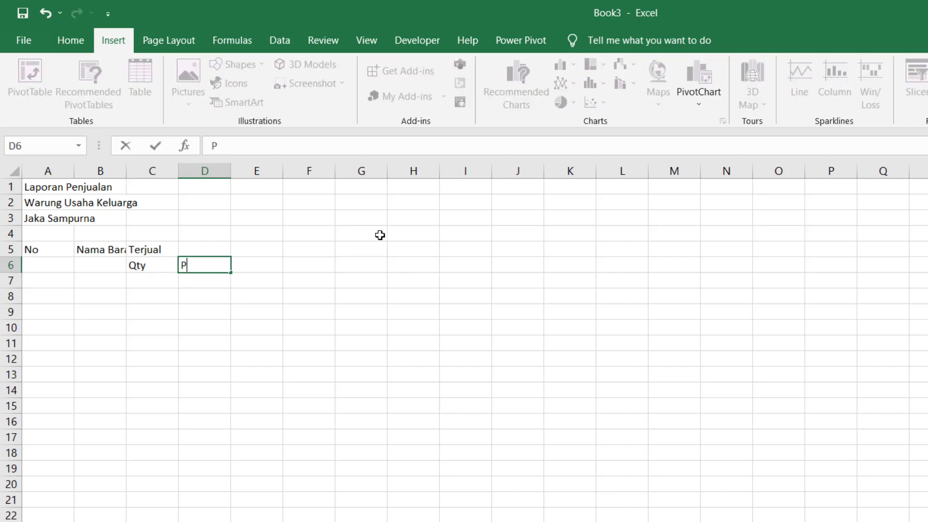
pyautogui.write('ersen (%)')
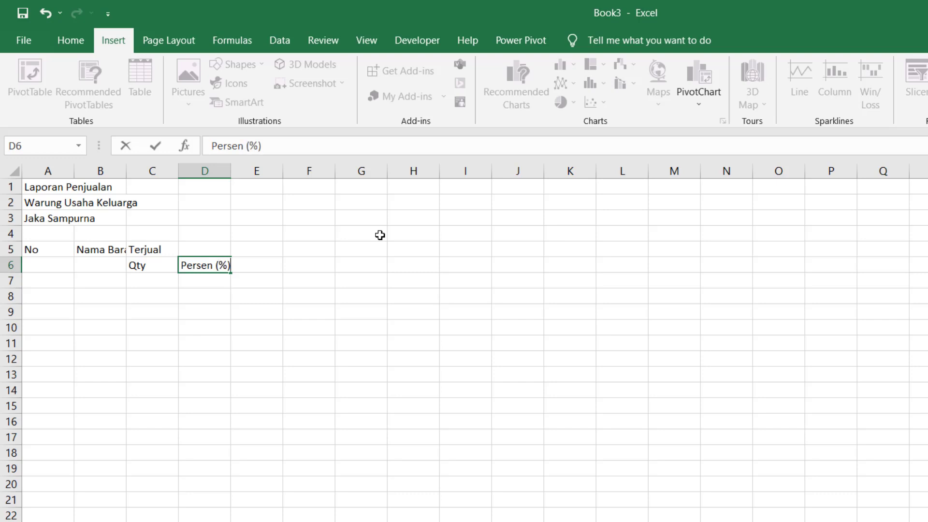
pyautogui.press('Return')
# - Enter Gula Pasir with quantity 20 and Permen Karet with quantity 35 in rows 7–8
pyautogui.press('Right')
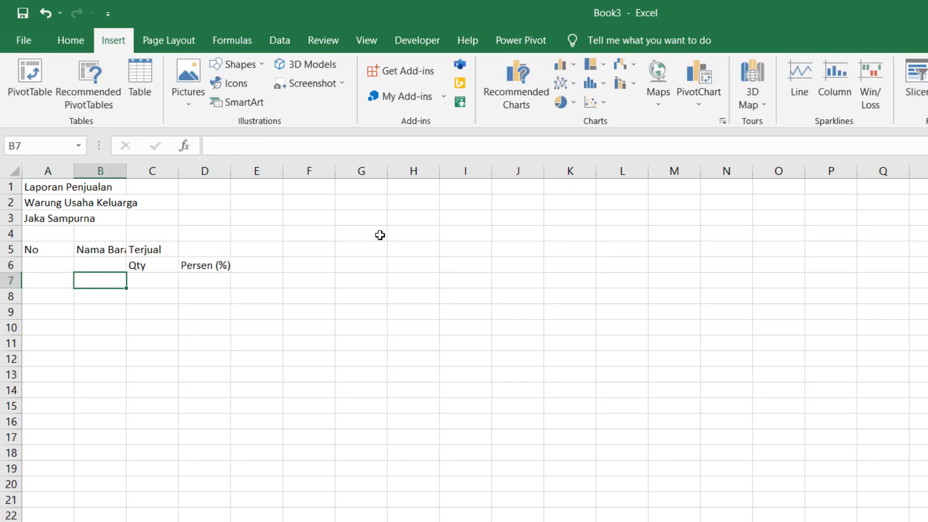
pyautogui.write('Gula Psari')
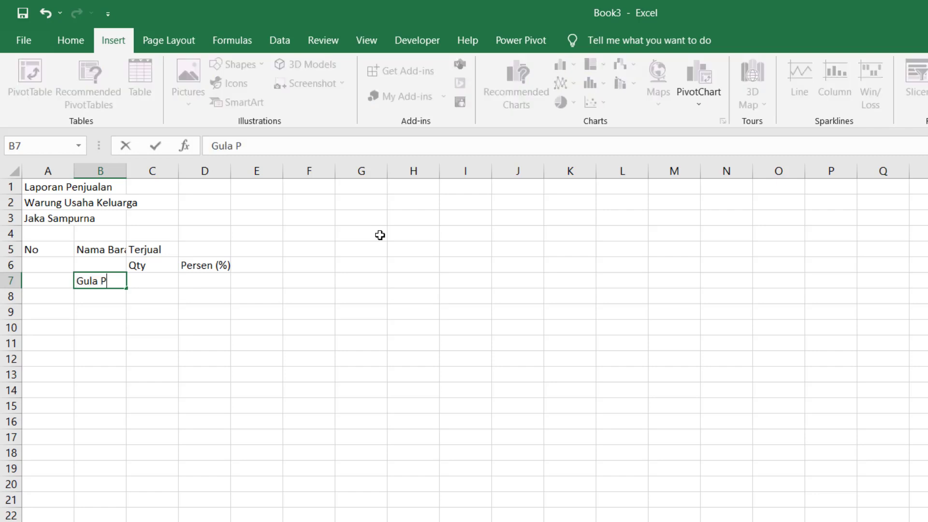
pyautogui.press('BackSpace')
pyautogui.press('BackSpace')
pyautogui.press('BackSpace')
pyautogui.press('BackSpace')
pyautogui.write('asir')
pyautogui.press('Tab')
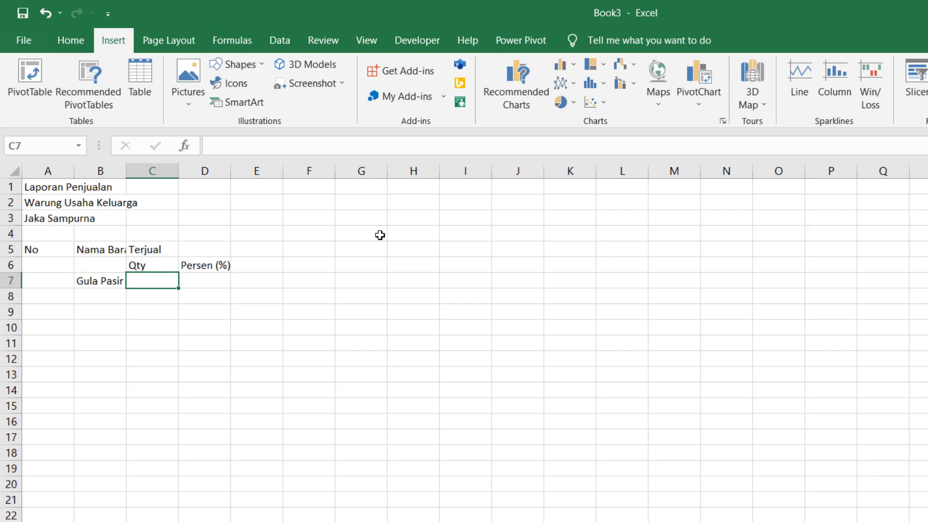
pyautogui.write('20')
pyautogui.press('Tab')
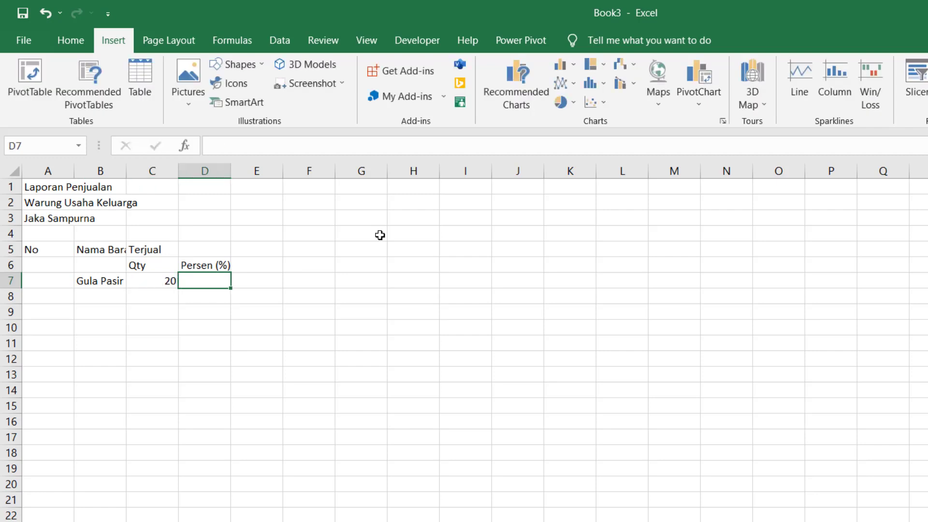
pyautogui.press('Return')
pyautogui.press('Tab')
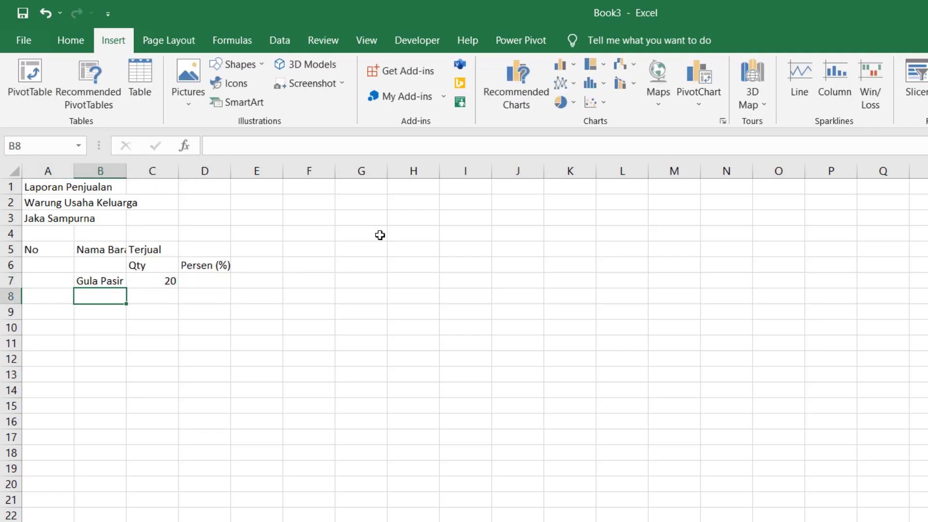
pyautogui.write('Permen')
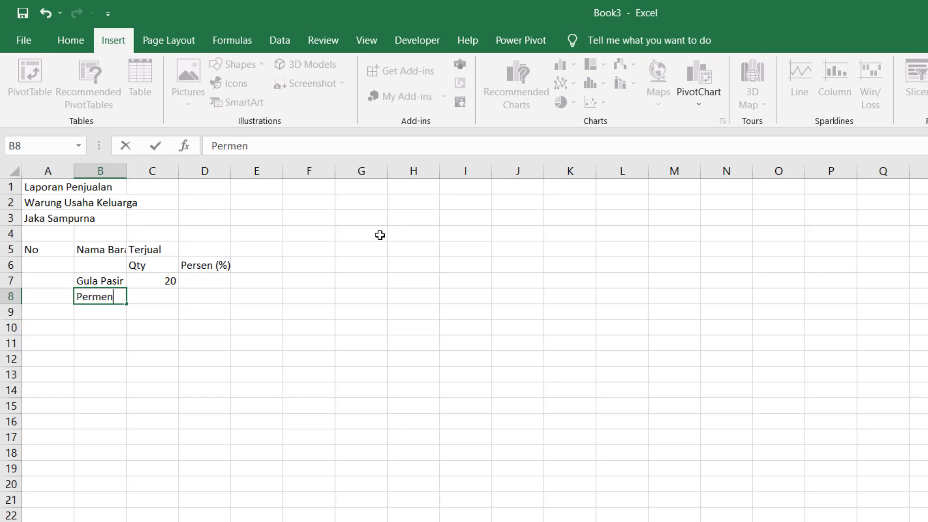
pyautogui.write(' Karet')
pyautogui.press('Tab')
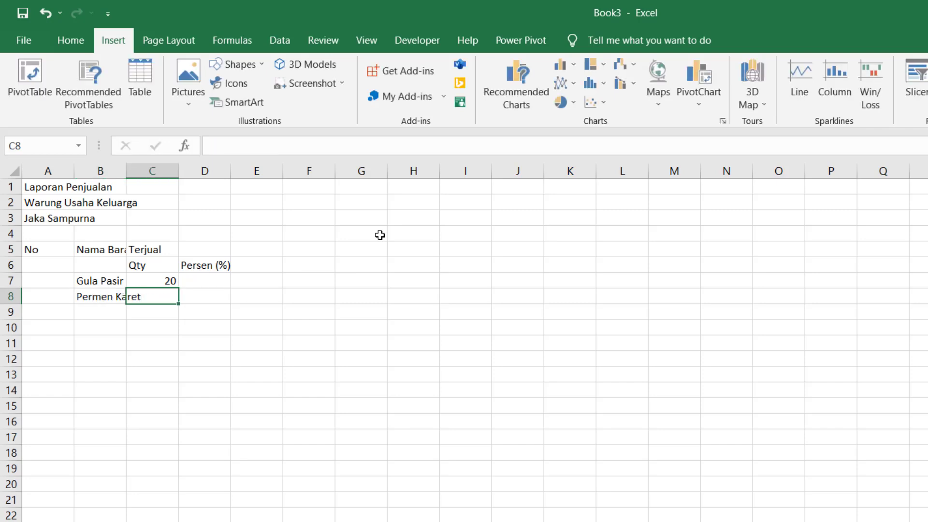
pyautogui.write('35')
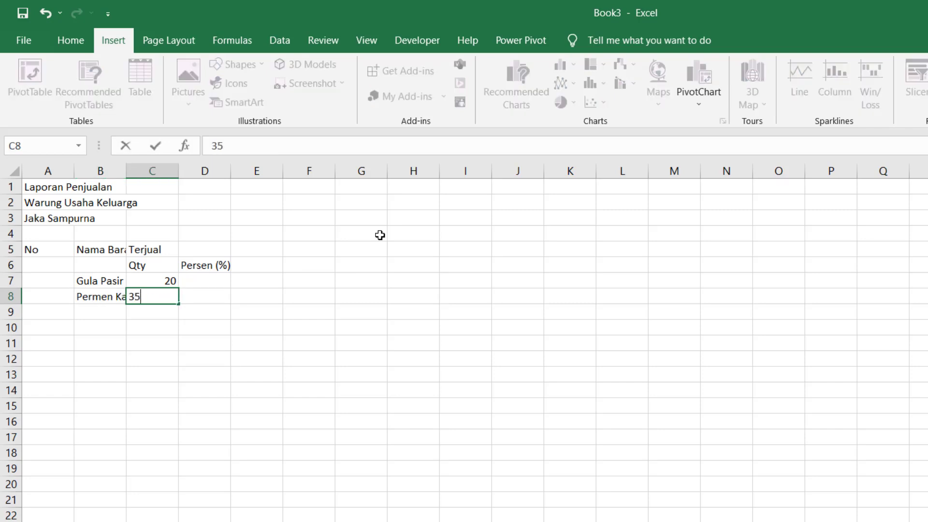
pyautogui.press('Return')
# - Enter Minyak Angin Cap Kakaktua with quantity 10 and Garam Dapur with quantity 12
pyautogui.press('Tab')
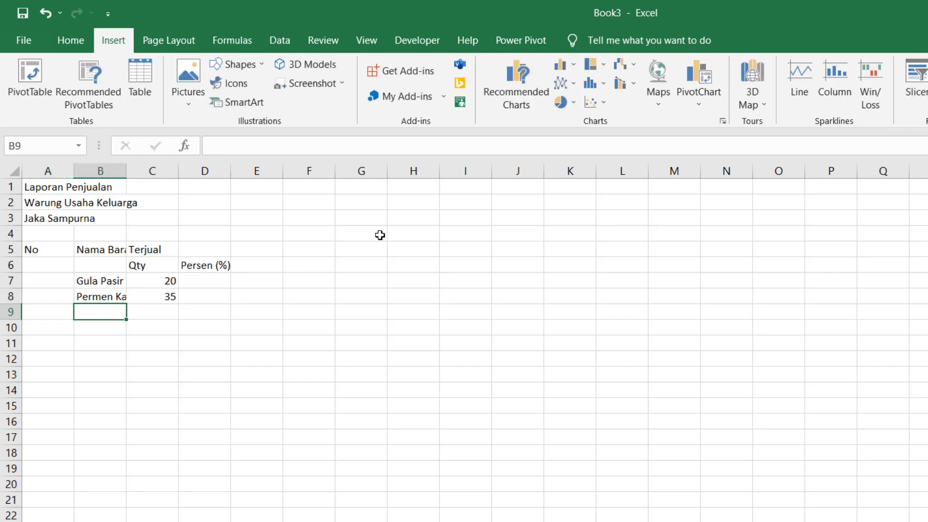
pyautogui.write('Minya')
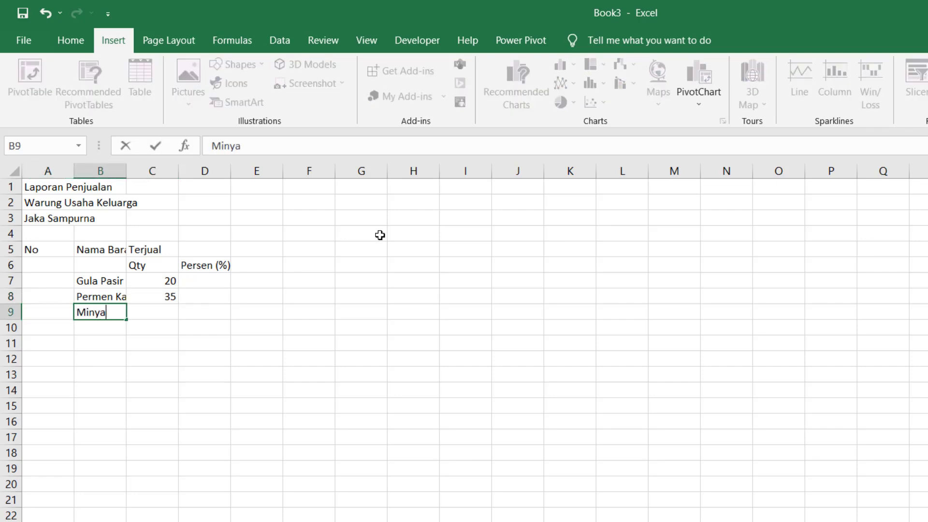
pyautogui.write('k Angin Cap ')
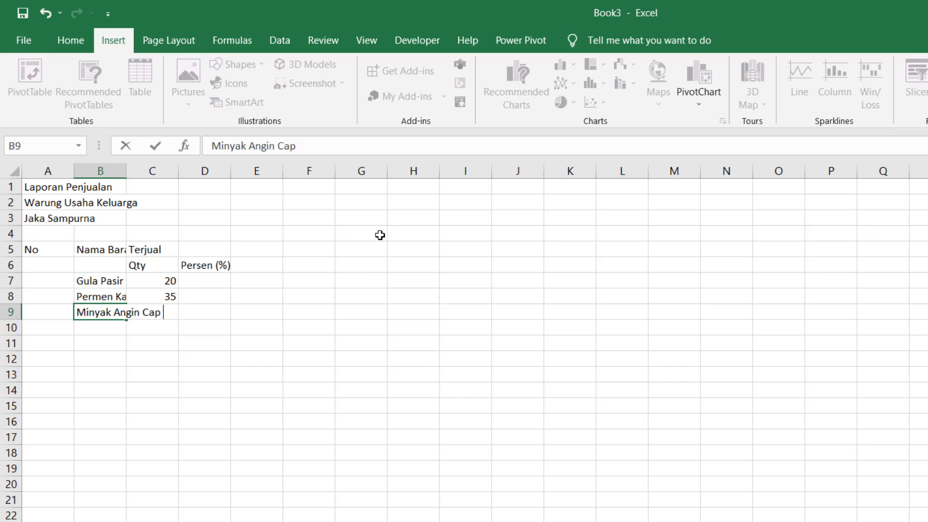
pyautogui.write('Kakaktua')
pyautogui.press('Return')
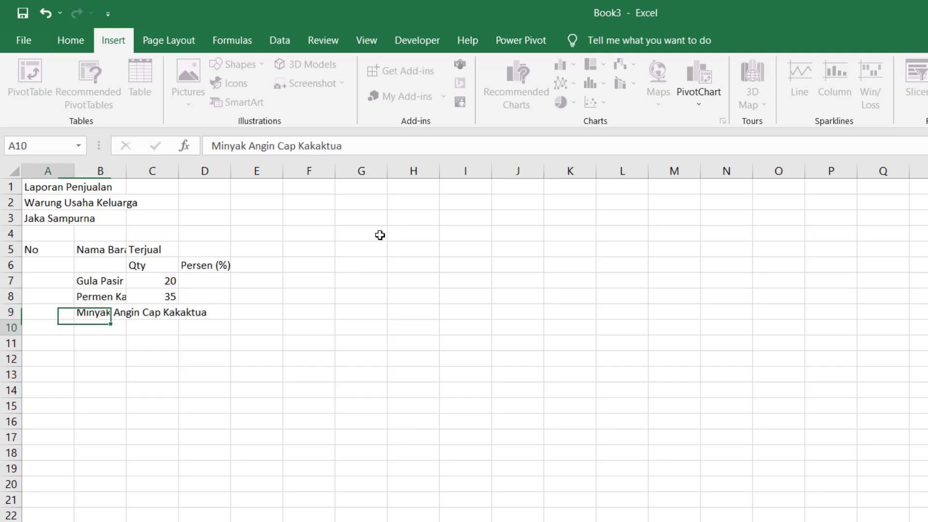
pyautogui.press('Up')
pyautogui.press('Right')
pyautogui.press('Right')
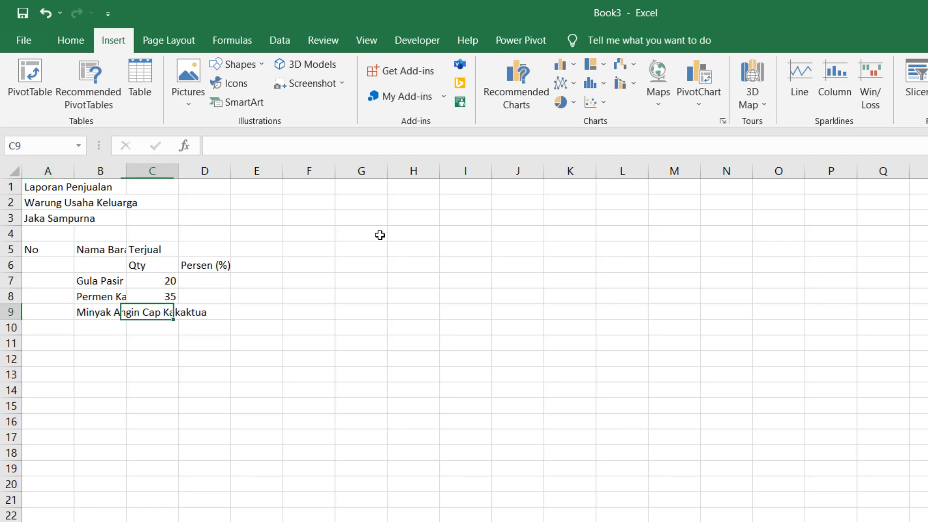
pyautogui.write('10')
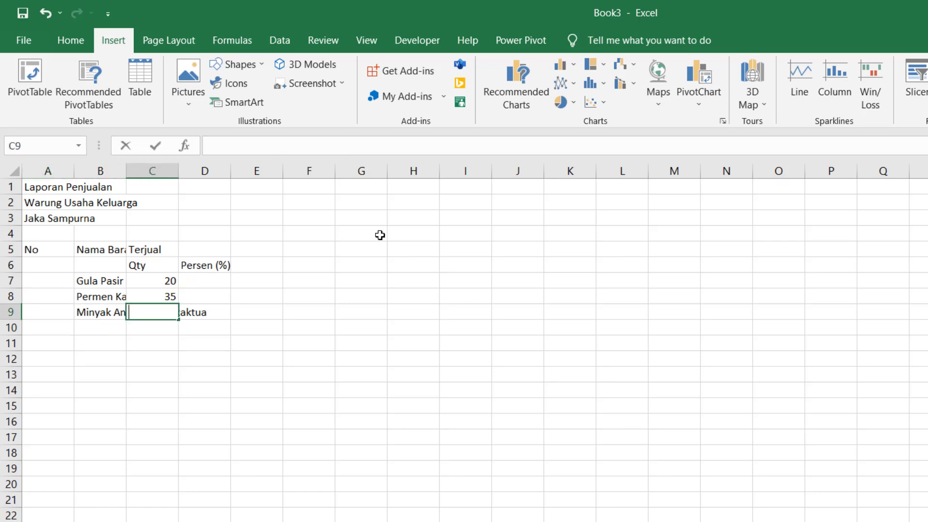
pyautogui.press('Return')
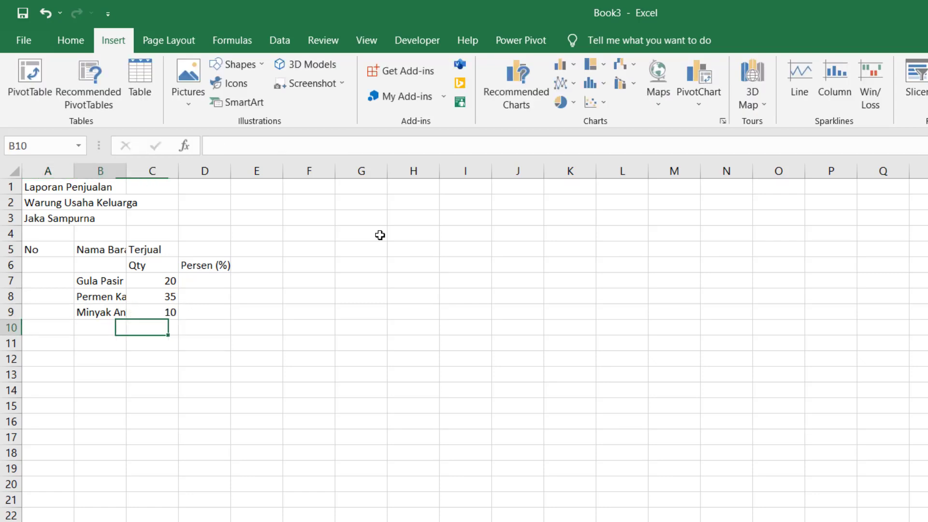
pyautogui.press('Left')
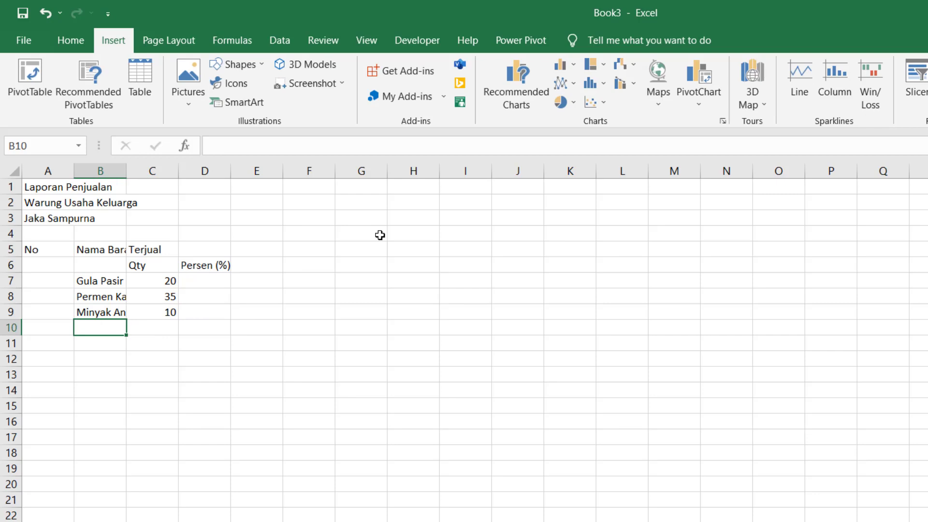
pyautogui.write('Garam Dapu')
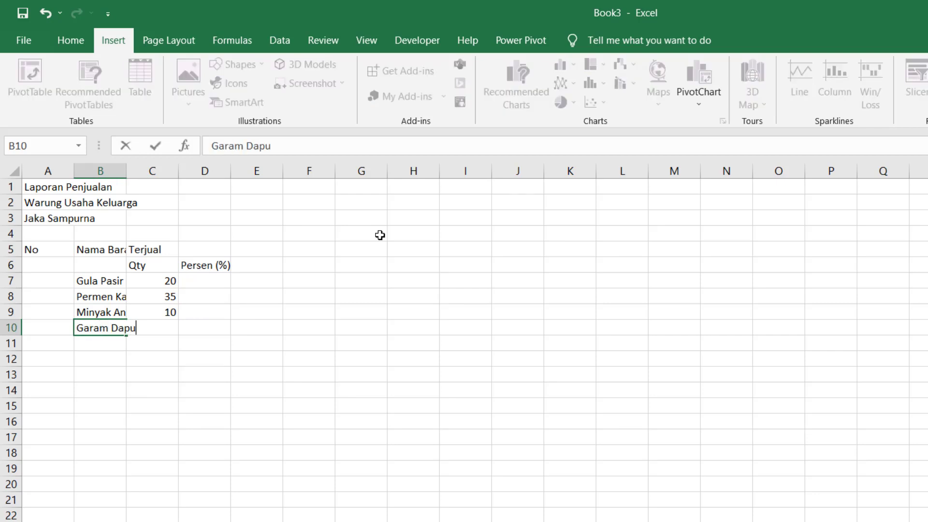
pyautogui.write('r')
pyautogui.press('Tab')
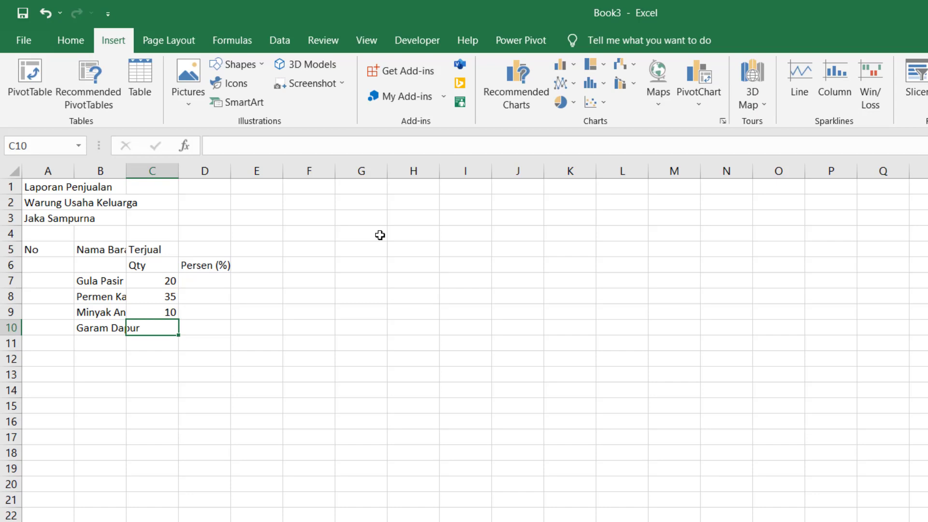
pyautogui.write('12')
pyautogui.press('Return')
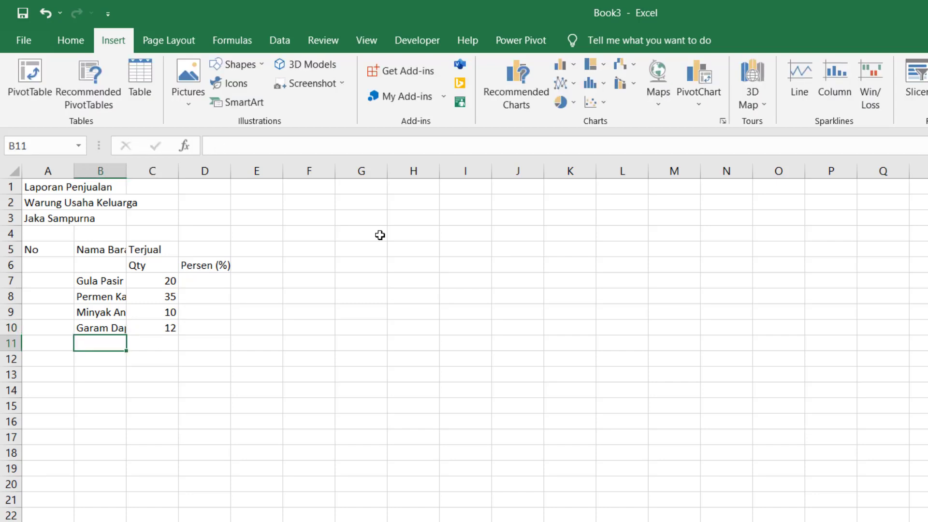
# - Type item names Air Mineral Botol 500ML, Kecap Cap Ayam Cemani and Mie Blasteran Rasa Ayam Bawang in B11:B13
pyautogui.write('Air Mi')
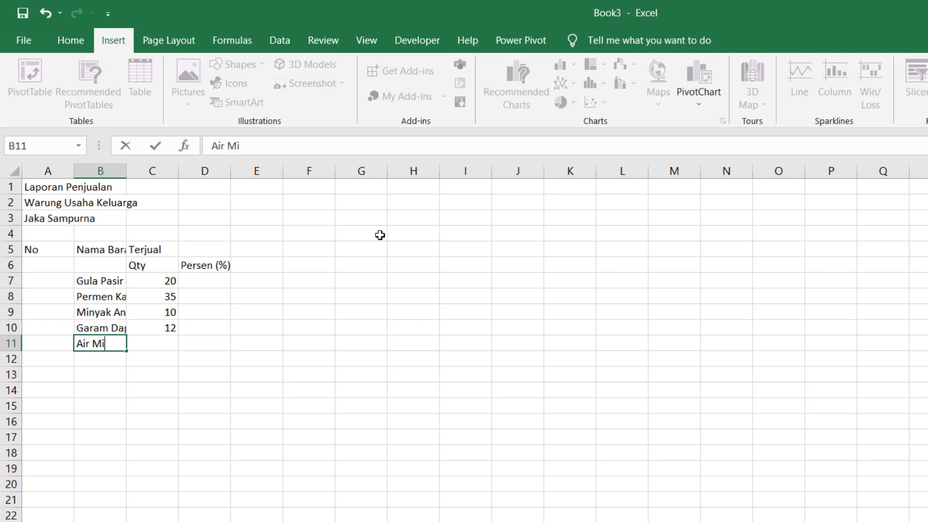
pyautogui.write('neral Botol')
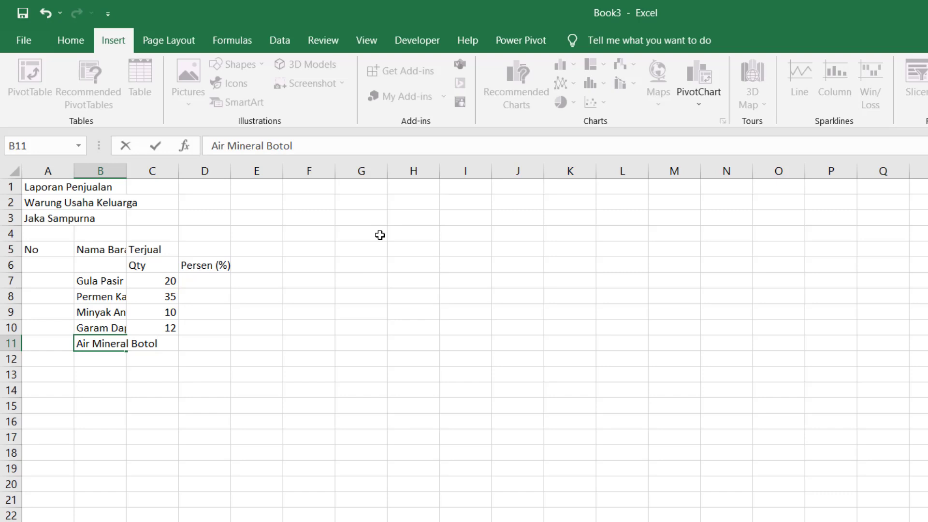
pyautogui.write('500ML')
pyautogui.press('Return')
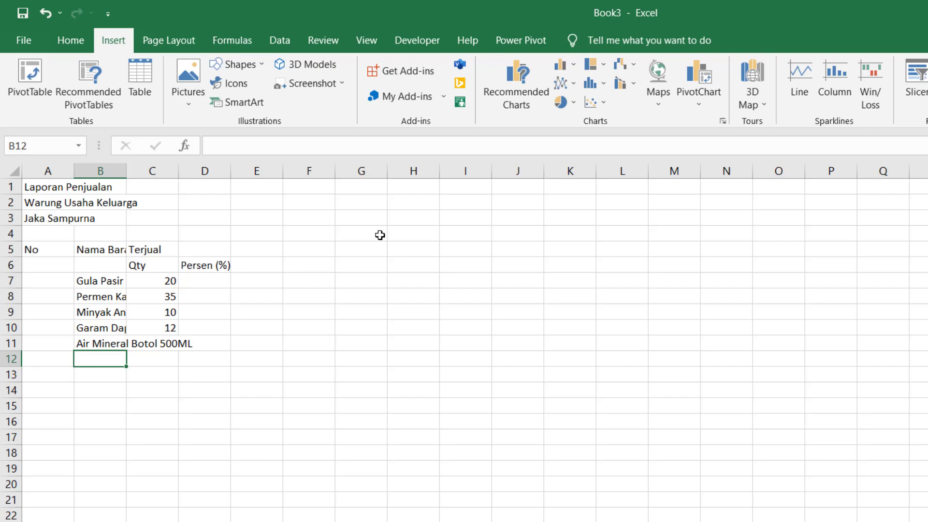
pyautogui.write('Kecap')
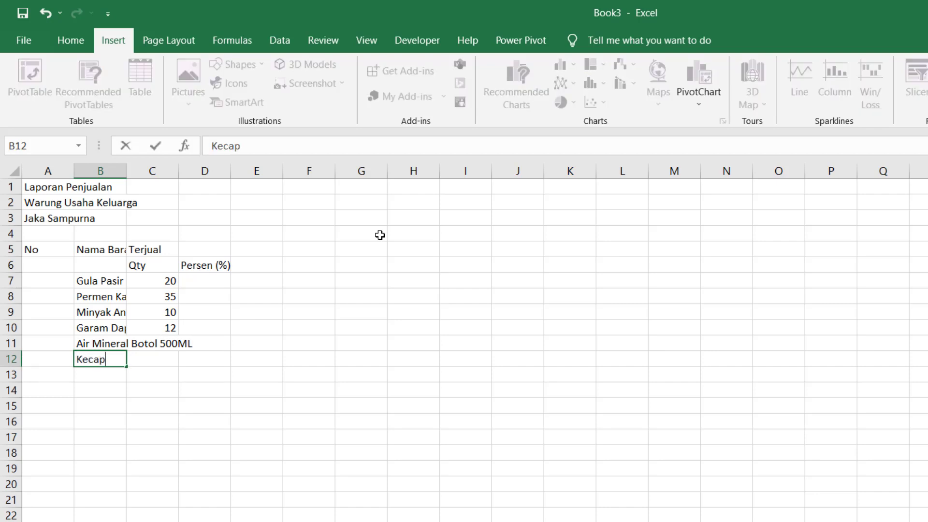
pyautogui.write(' Cap Ayam Cemani')
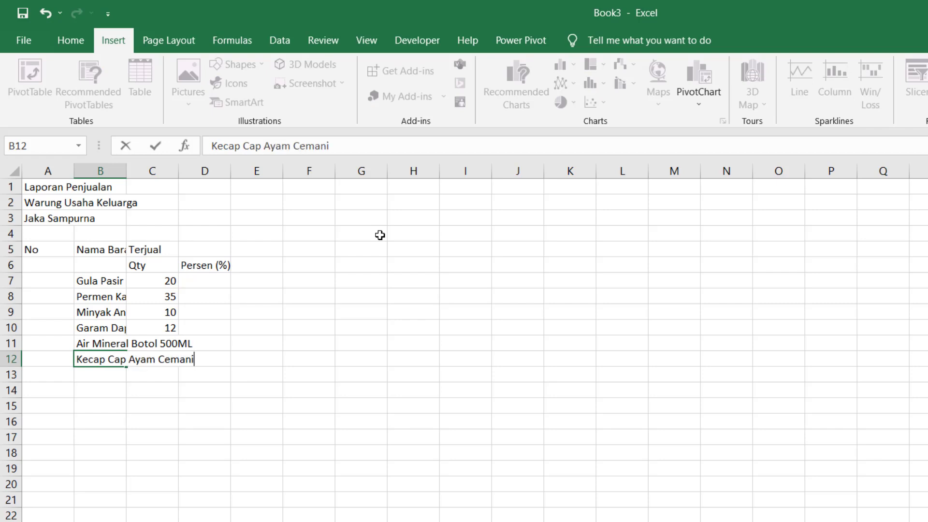
pyautogui.press('Return')
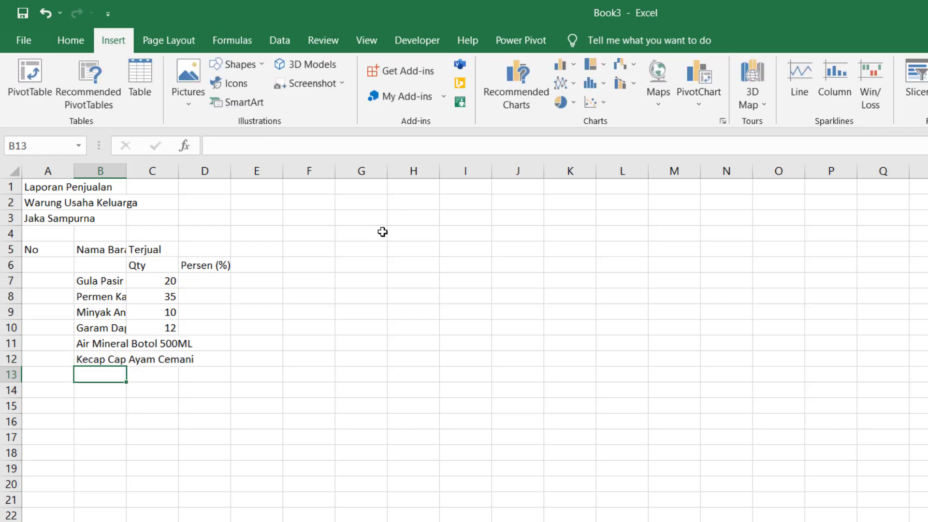
pyautogui.write('Mie ')
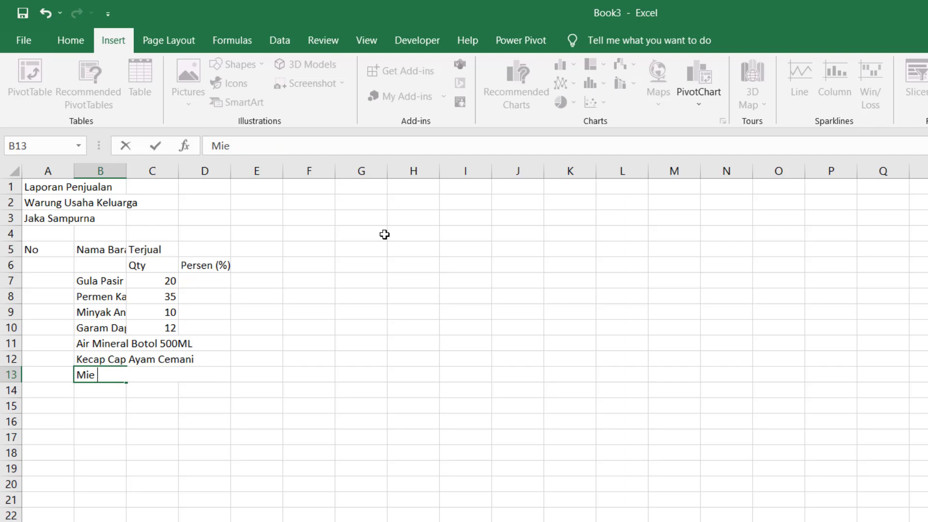
pyautogui.write('Blasteran')
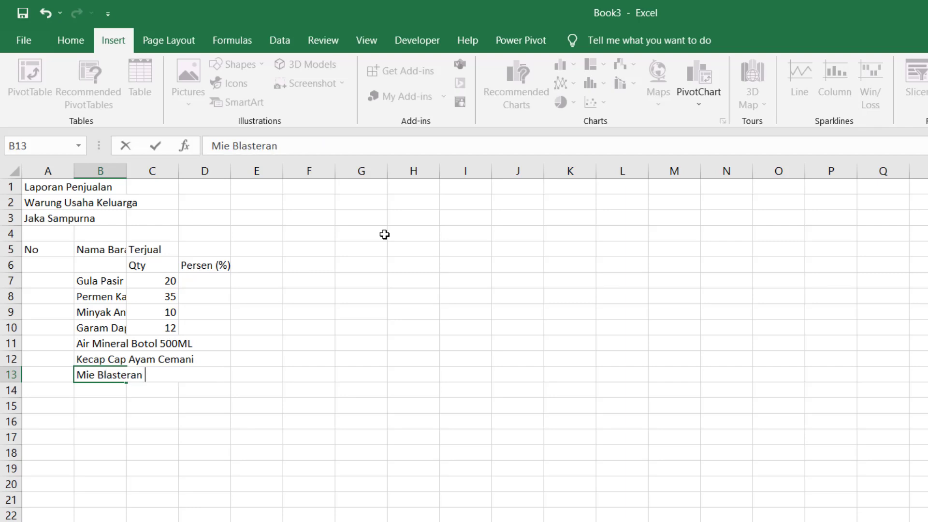
pyautogui.write(' Rasa ')
pyautogui.write('Aay')
pyautogui.press('BackSpace')
pyautogui.press('BackSpace')
pyautogui.write('yam')
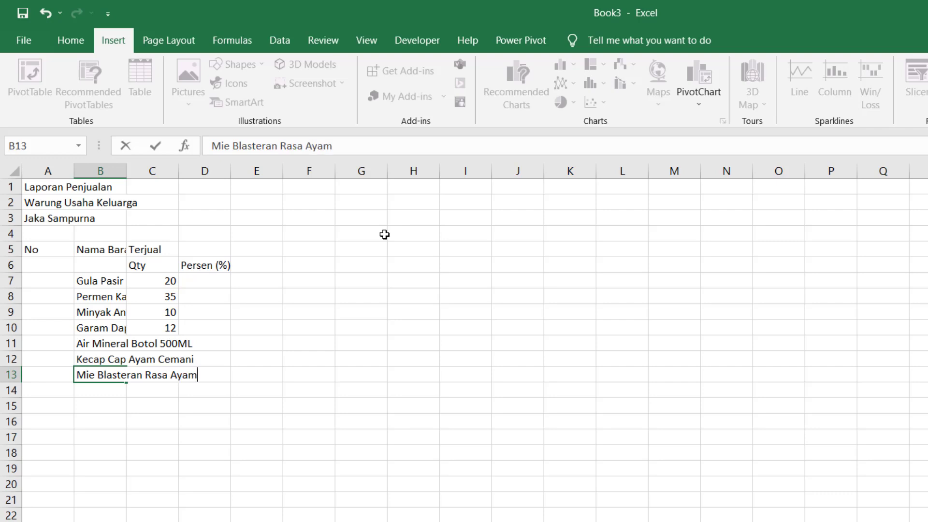
pyautogui.write(' Bawang')
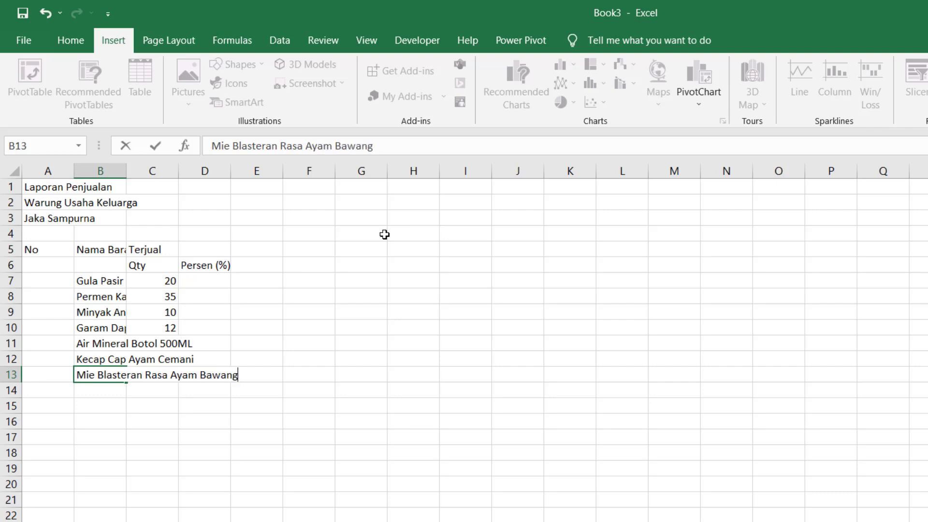
pyautogui.press('Return')
# - Fill quantities 8, 17 and 19 into C11:C13
pyautogui.press('Up')
pyautogui.press('Up')
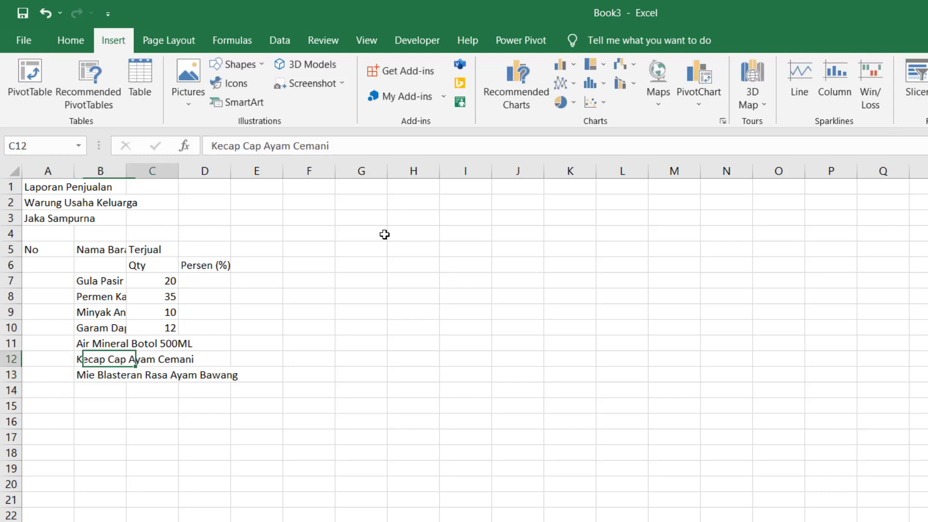
pyautogui.press('Right')
pyautogui.press('Up')
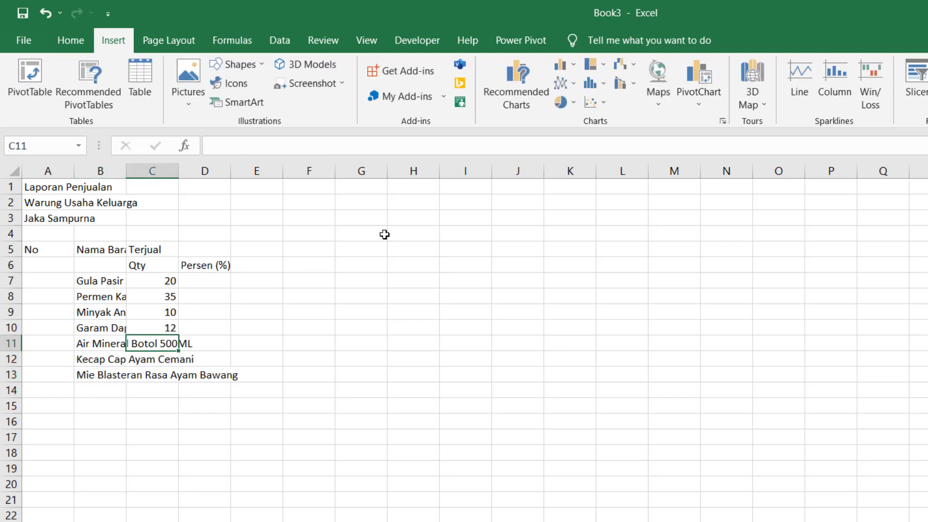
pyautogui.write('8')
pyautogui.press('Return')
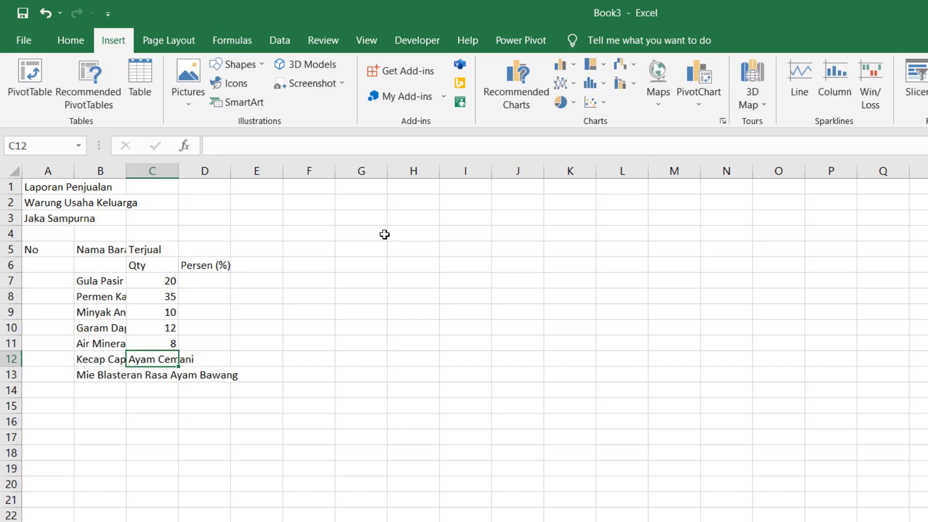
pyautogui.write('17')
pyautogui.press('Return')
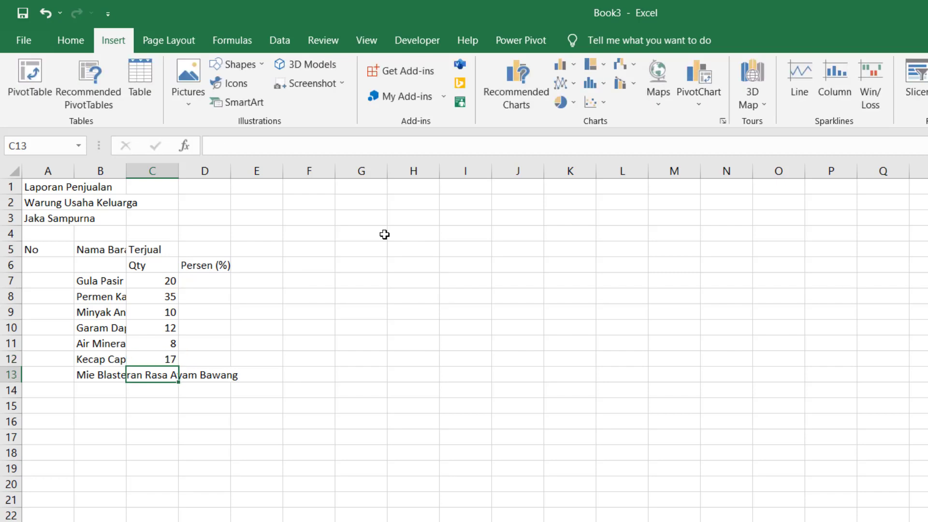
pyautogui.write('19')
pyautogui.press('Return')
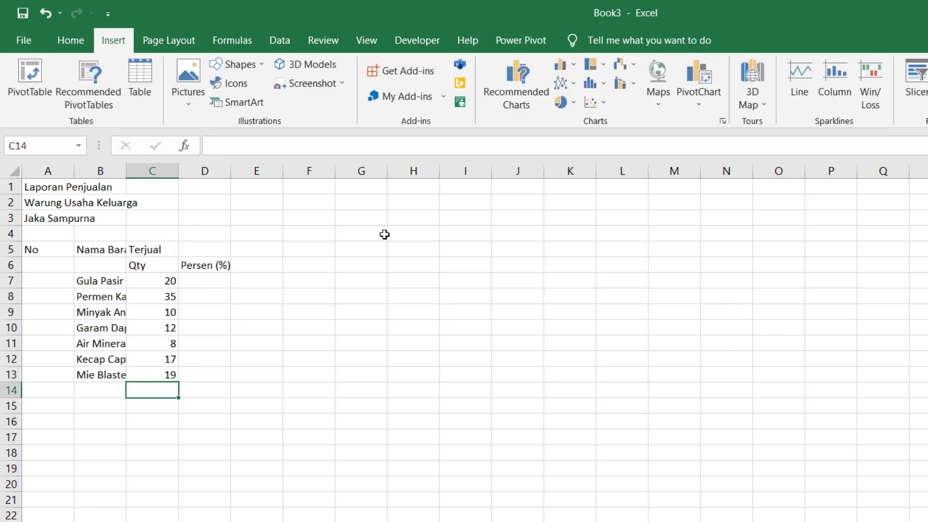
# - Add Mie Jagoan Rasa Kari (27) and Es Krim Tenda (3), then widen column B
pyautogui.press('Left')
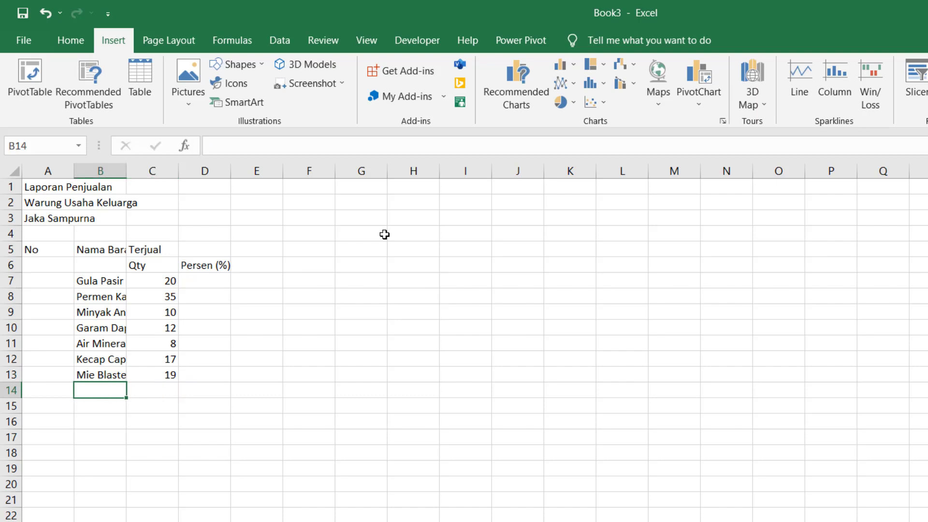
pyautogui.write('Mie Ja')
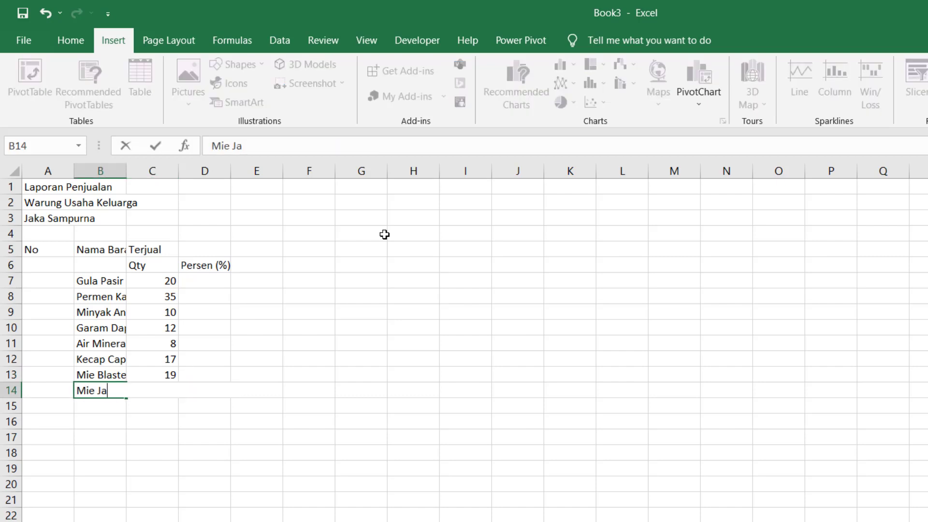
pyautogui.write('goan Rasa Kari')
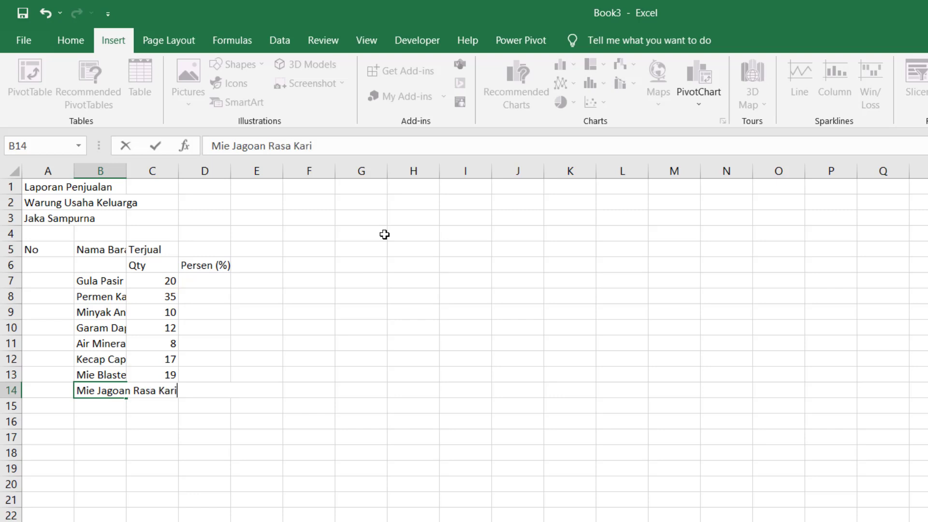
pyautogui.press('Tab')
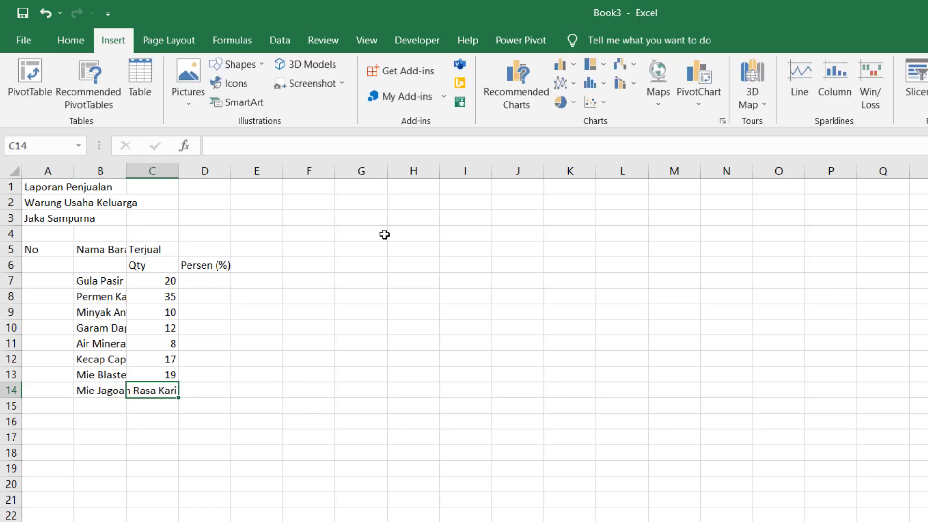
pyautogui.write('27')
pyautogui.press('Return')
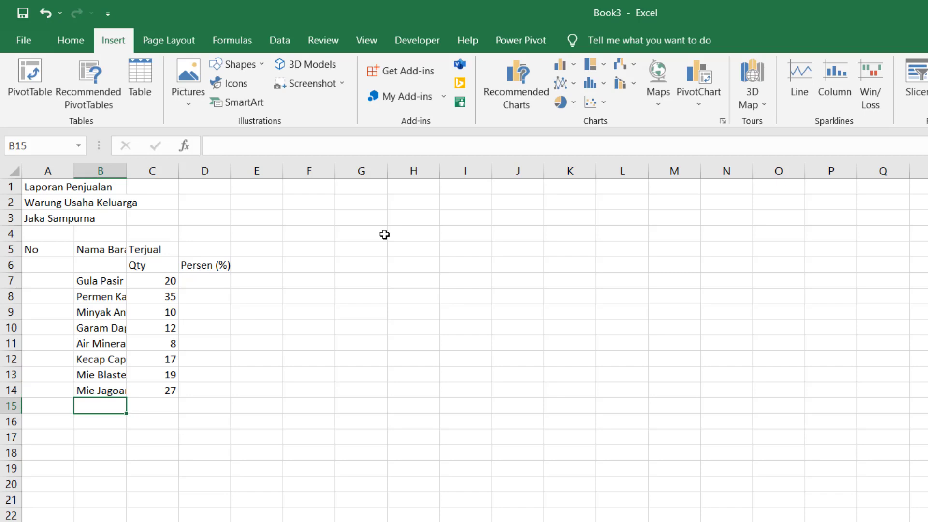
pyautogui.write('Es K')
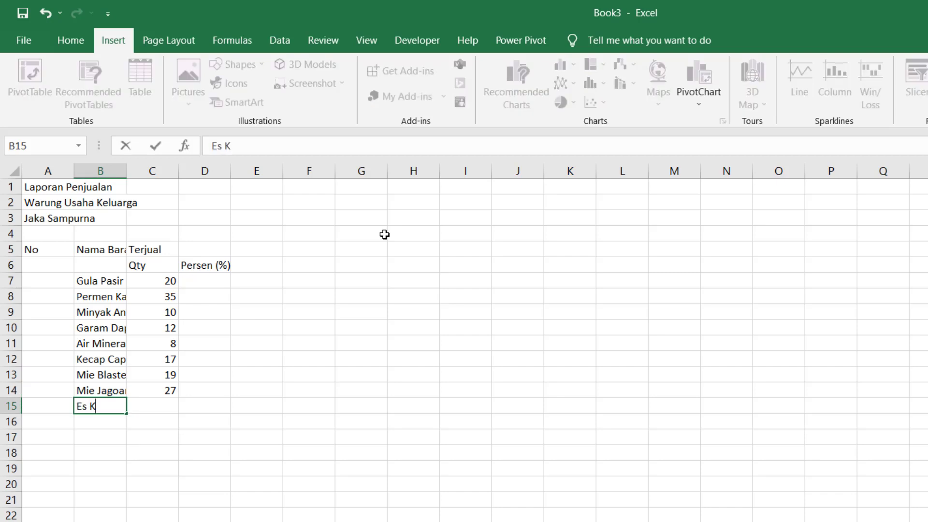
pyautogui.write('rim Tenda')
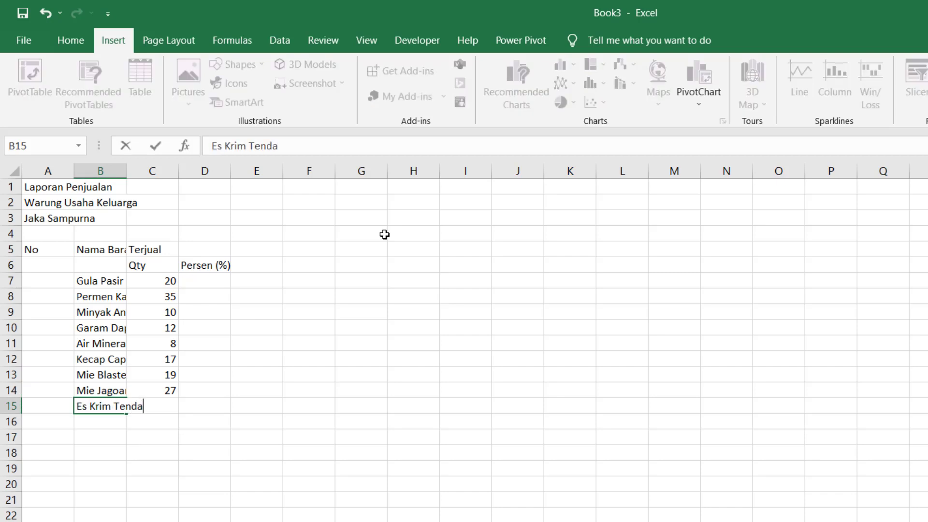
pyautogui.press('Tab')
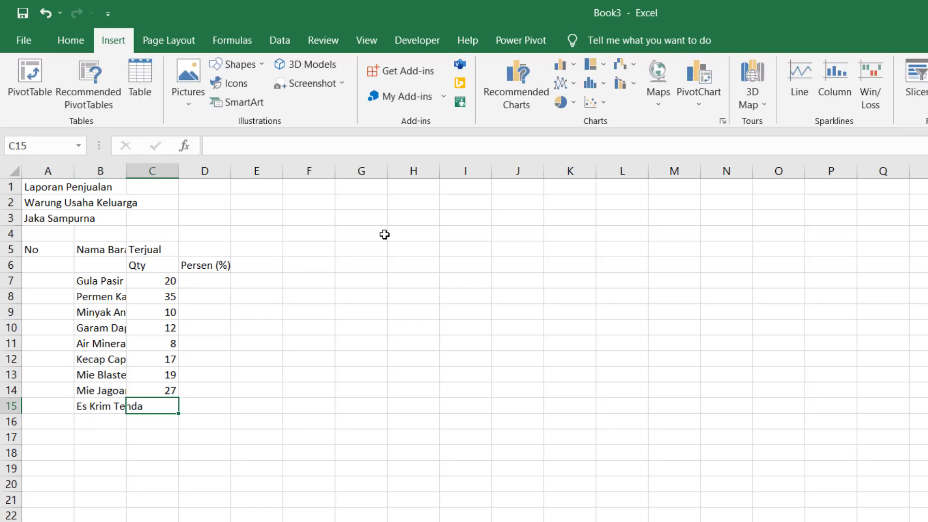
pyautogui.write('3')
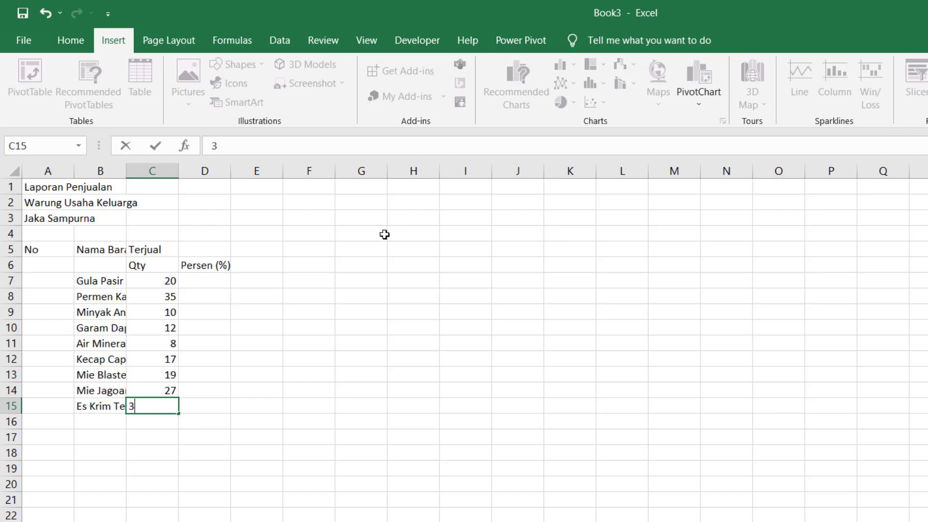
pyautogui.press('Return')
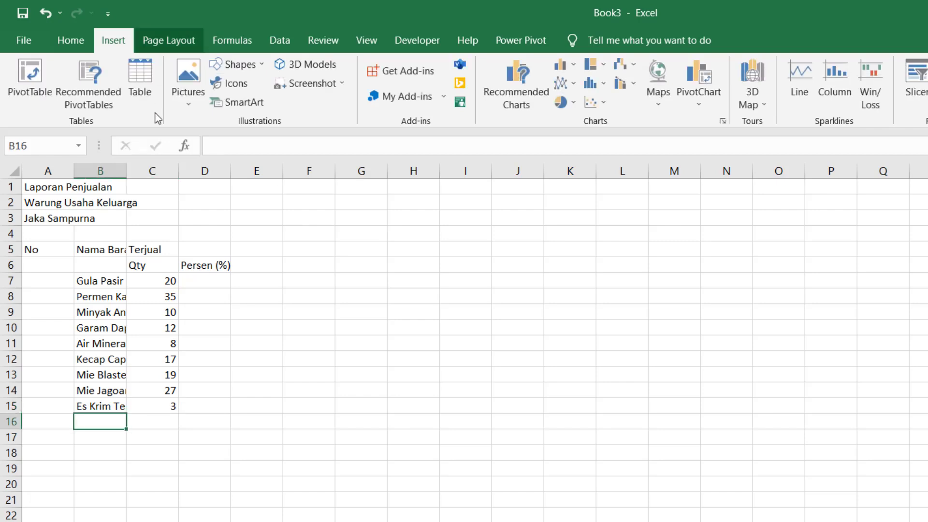
pyautogui.moveTo(126, 165); pyautogui.dragTo(127, 165)
# - Auto-fit column B to the longest item name and select cell A7
pyautogui.doubleClick(126, 165)
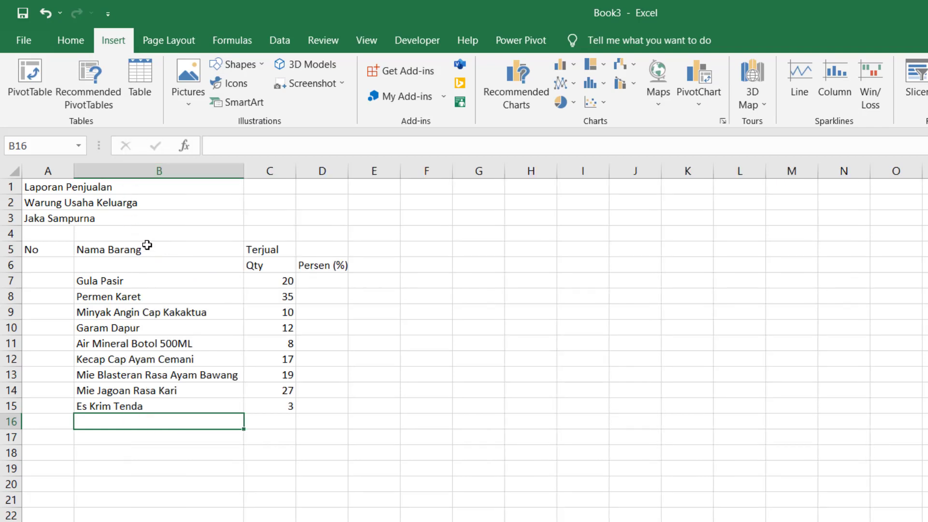
pyautogui.click(61, 284)
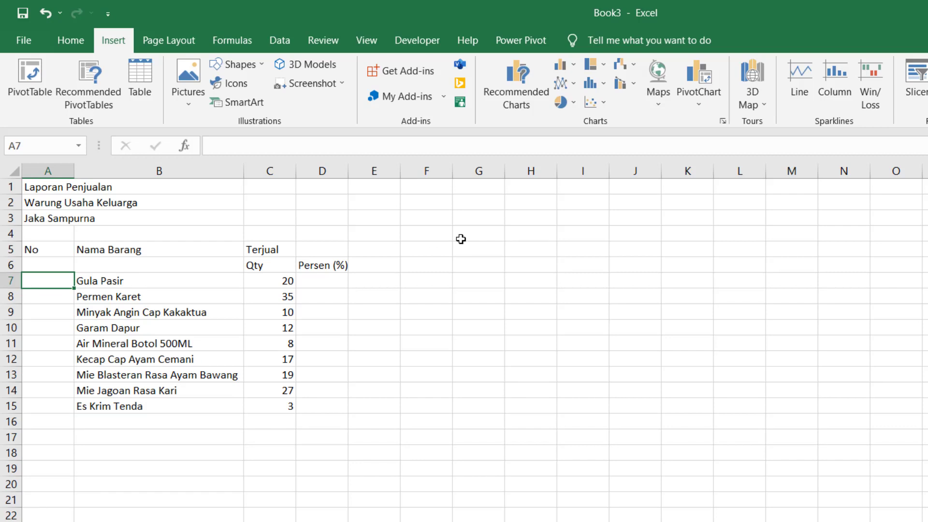
pyautogui.press('Down')
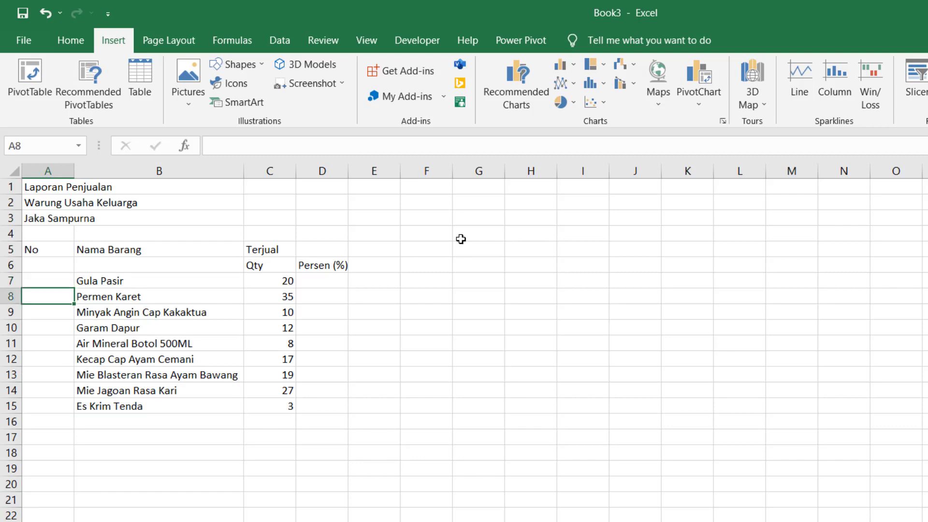
pyautogui.press('Up')
pyautogui.press('Down')
pyautogui.press('Up')
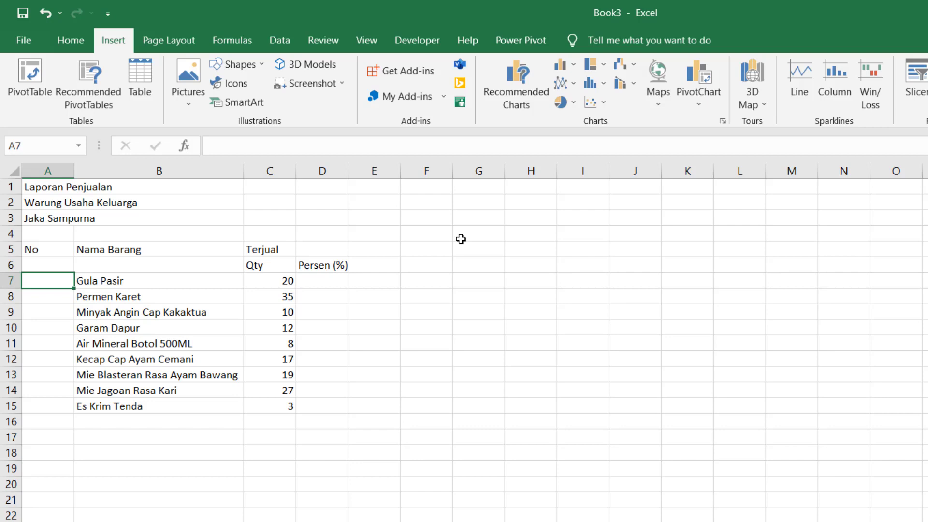
pyautogui.press('Down')
pyautogui.press('Down')
pyautogui.press('Down')
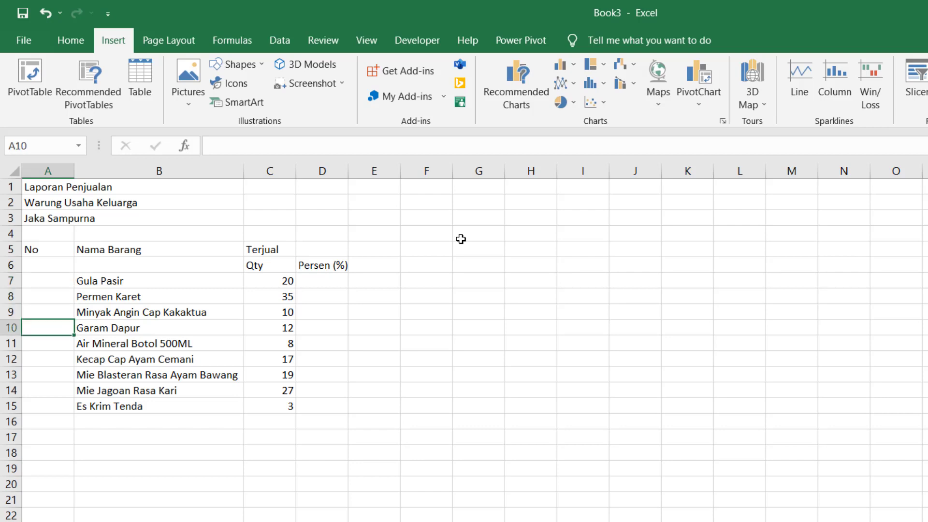
pyautogui.press('Up')
pyautogui.press('Up')
pyautogui.press('Up')
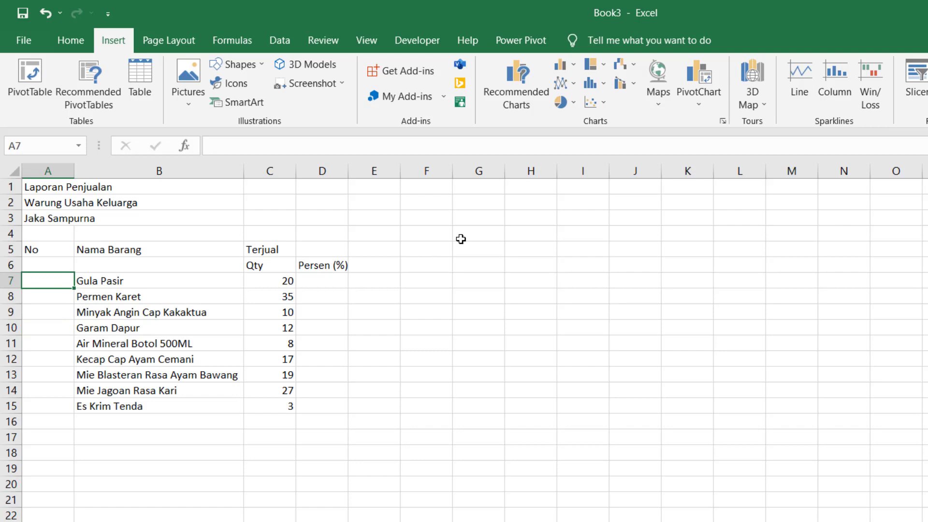
# - Enter =COUNT(A7:A7) in A7 and dismiss the resulting circular-reference warning
pyautogui.write('=COUNT')
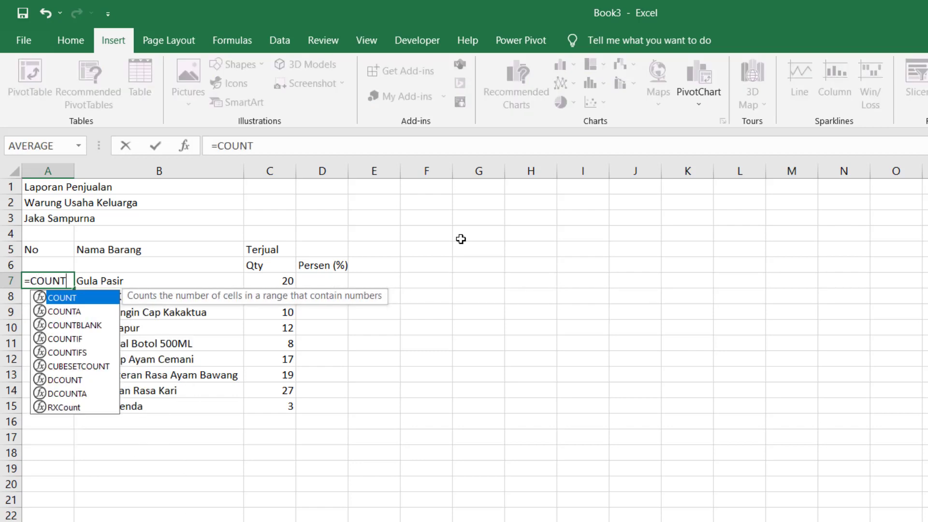
pyautogui.write('(')
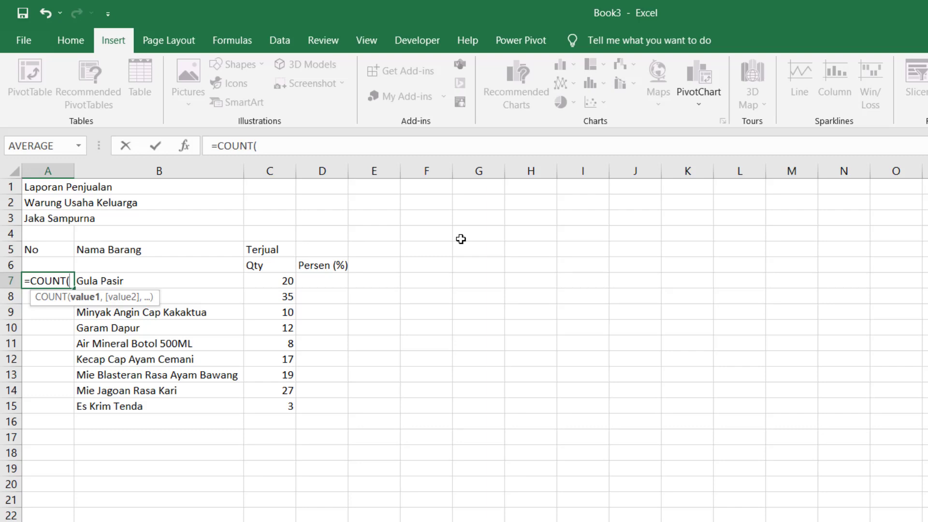
pyautogui.write('A')
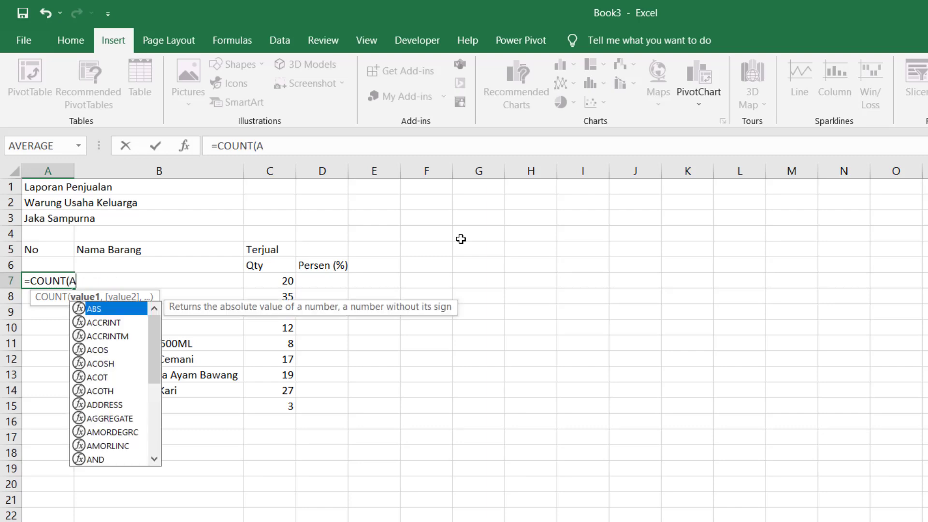
pyautogui.write('7:')
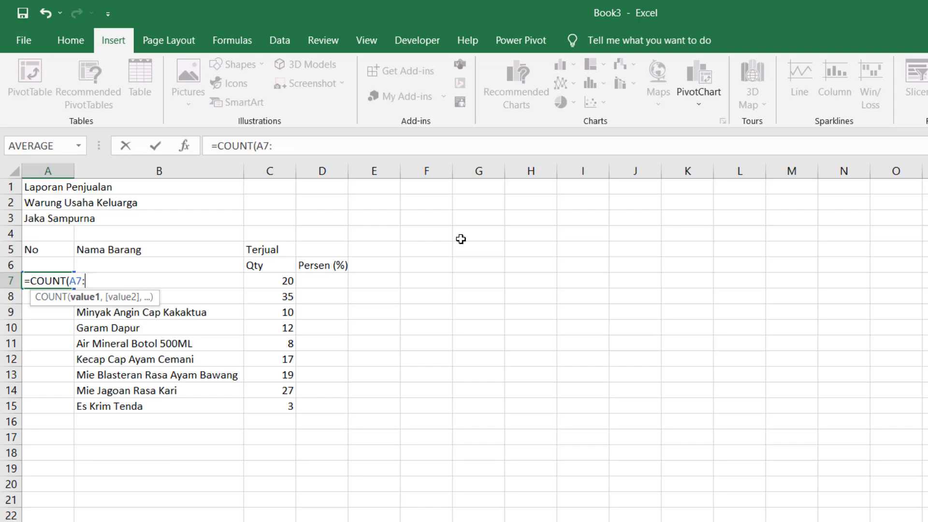
pyautogui.write('A7)')
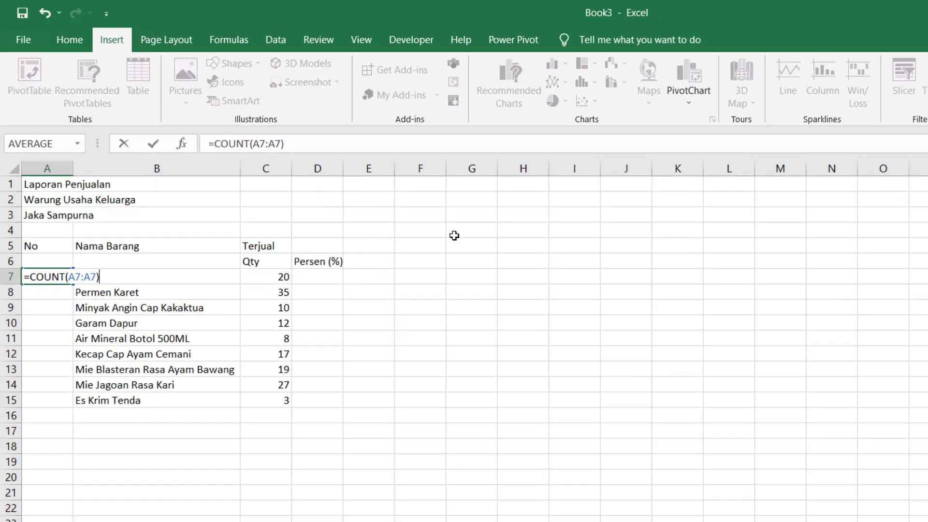
pyautogui.press('Return')
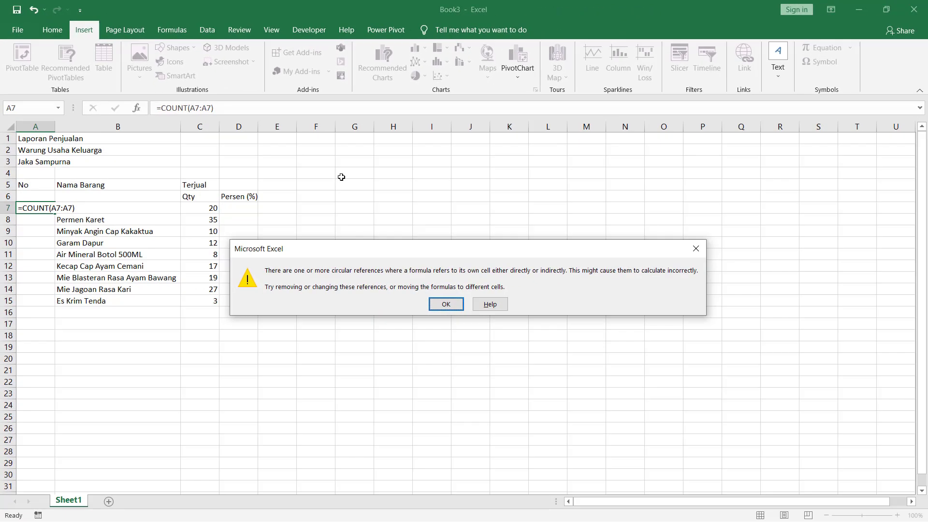
pyautogui.press('Return')
# - Begin retyping a =COUNT formula in cell A7
pyautogui.press('Up')
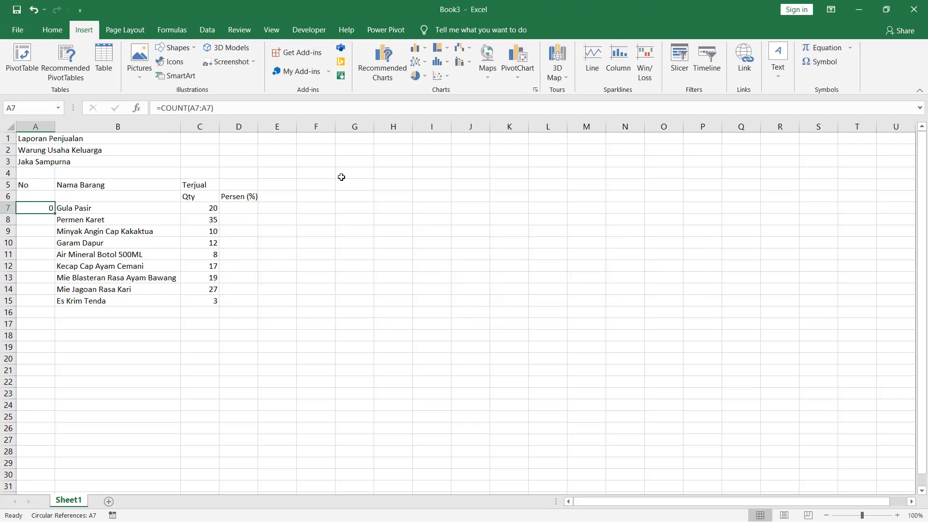
pyautogui.press('Right')
pyautogui.press('Left')
pyautogui.write('=COUNT')
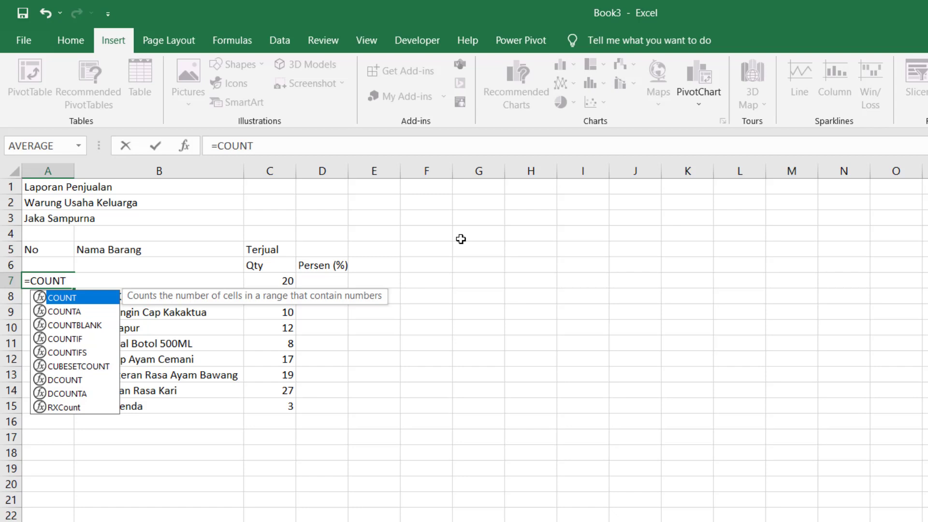
# - Complete the A7 formula as =COUNT(C7:C7)
pyautogui.write('(')
pyautogui.press('Right')
pyautogui.press('Right')
pyautogui.press('Right')
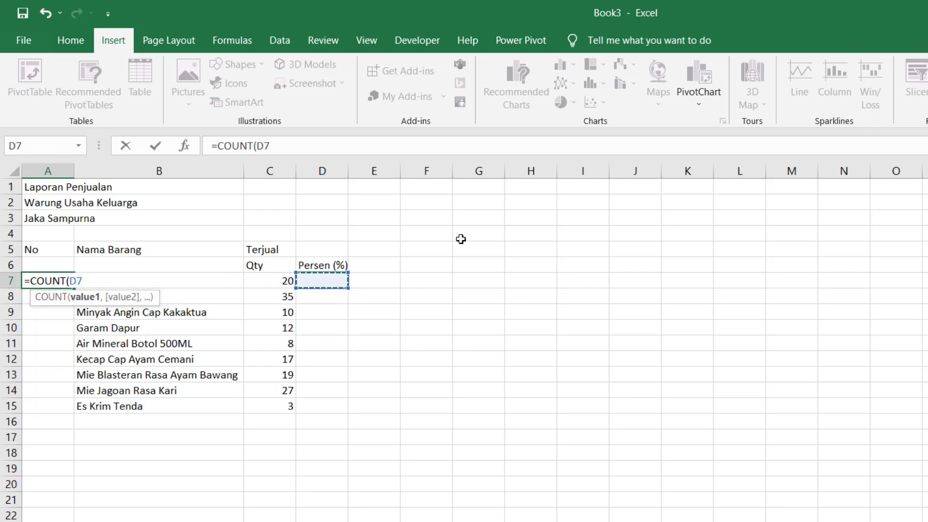
pyautogui.press('Left')
pyautogui.write(':C7')
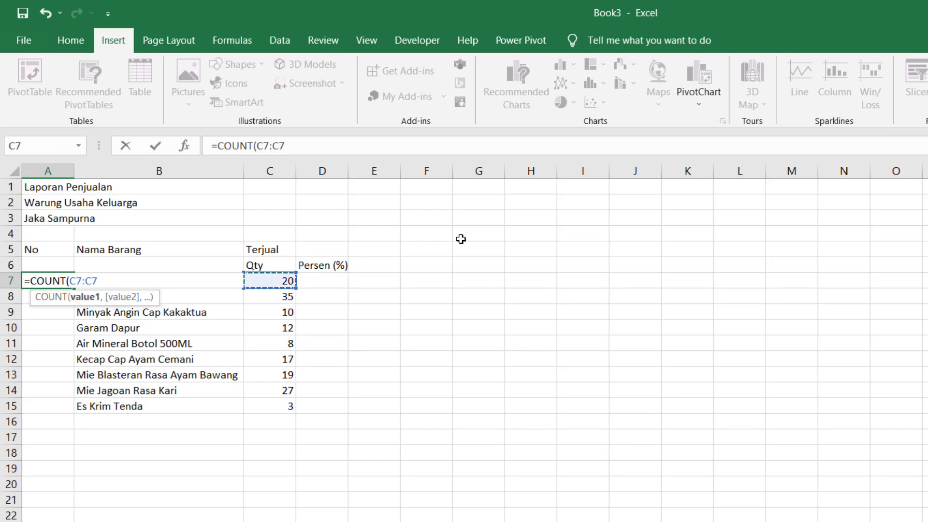
pyautogui.press('Return')
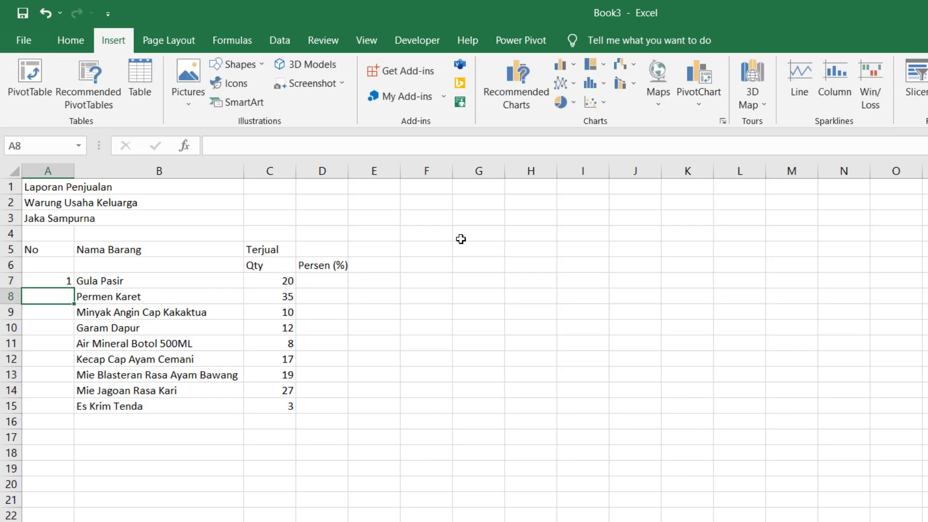
pyautogui.press('Up')
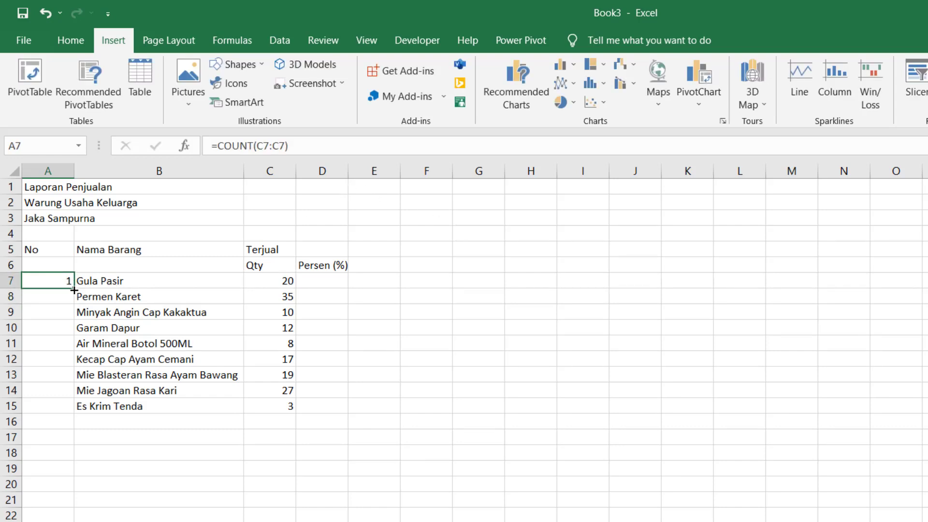
# - Fill the A7 formula down to A15 and check the copies in A8 and A9
pyautogui.moveTo(74, 290); pyautogui.dragTo(77, 420)
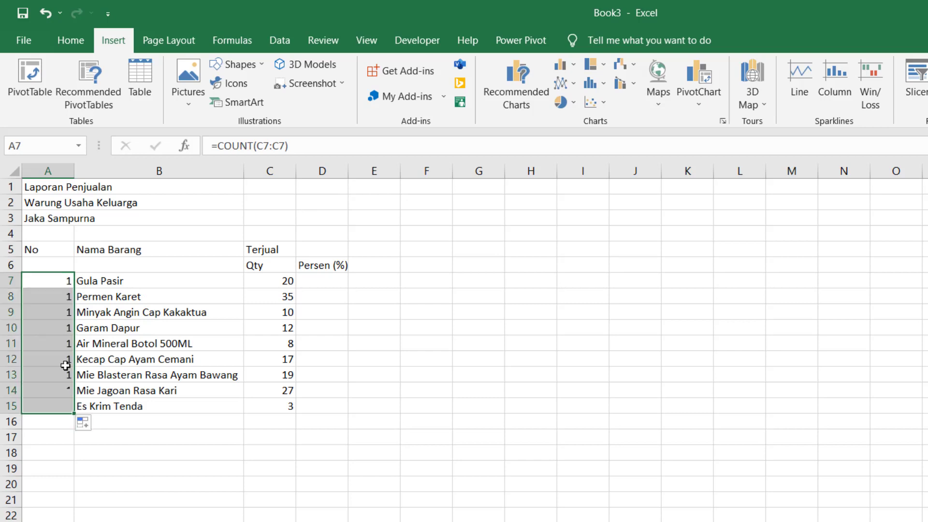
pyautogui.click(49, 326)
pyautogui.click(59, 281)
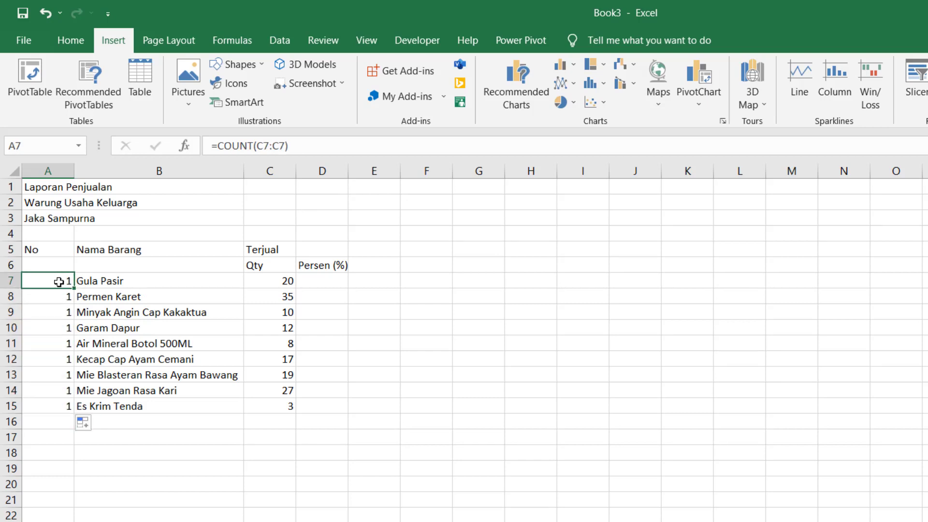
pyautogui.press('Down')
pyautogui.press('Up')
pyautogui.press('Up')
pyautogui.press('Up')
pyautogui.press('Down')
pyautogui.press('Down')
pyautogui.press('Down')
pyautogui.press('Up')
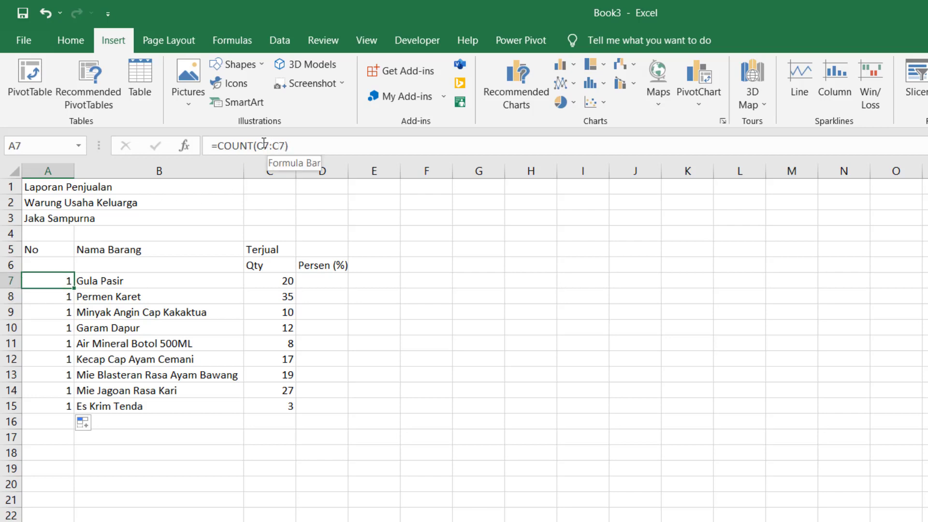
pyautogui.press('Down')
pyautogui.press('Down')
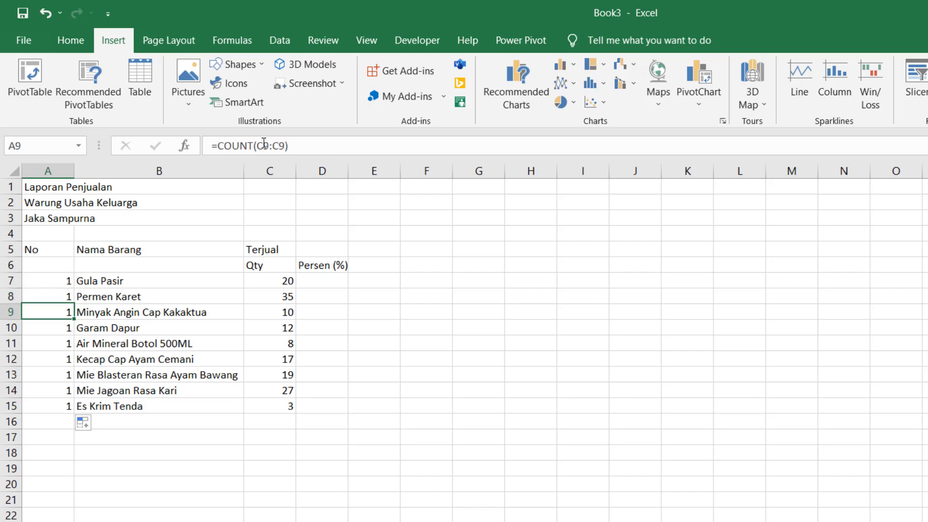
pyautogui.press('Down')
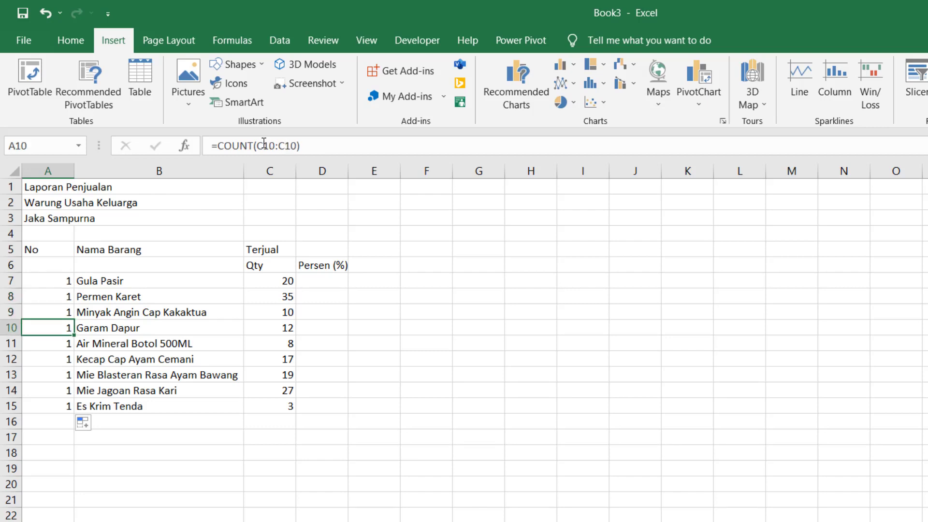
# - Compare the COUNT formulas in A7 and A8 again
pyautogui.click(39, 285)
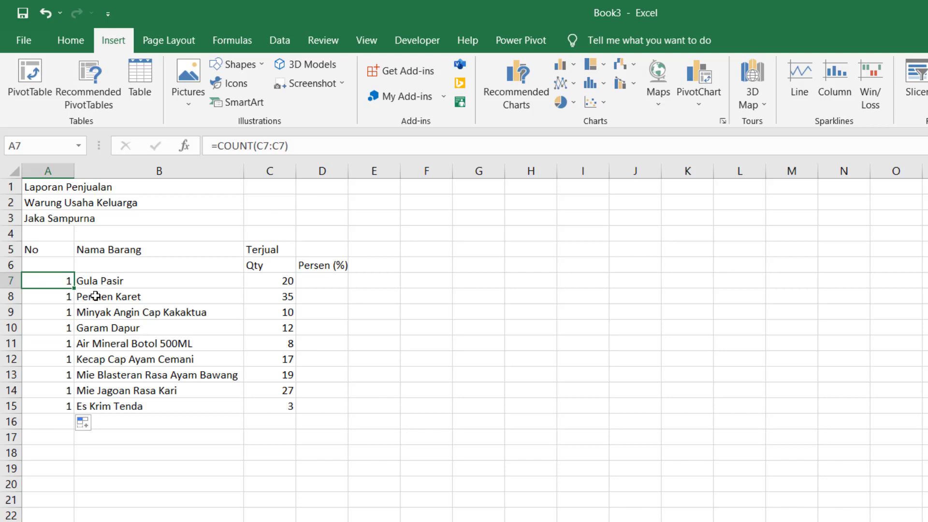
pyautogui.press('Up')
pyautogui.press('Down')
pyautogui.press('Up')
pyautogui.press('Down')
pyautogui.press('Down')
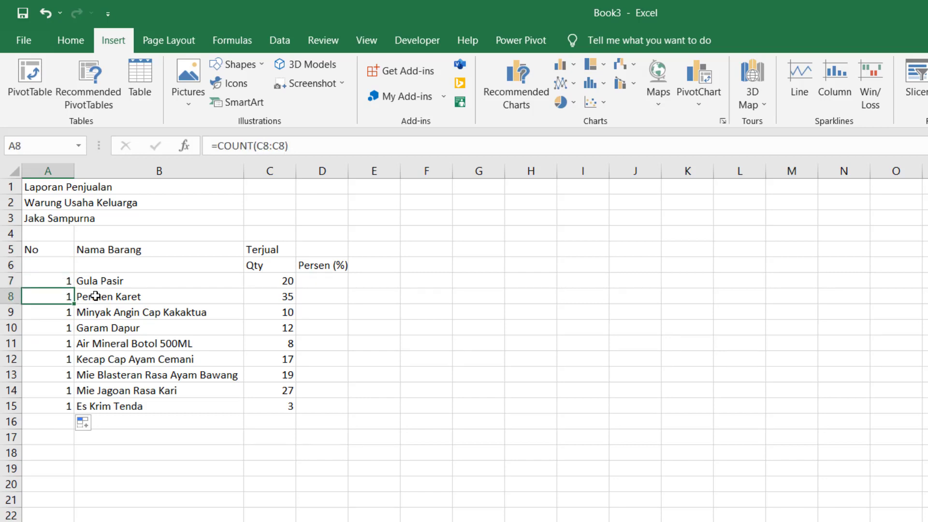
pyautogui.press('Up')
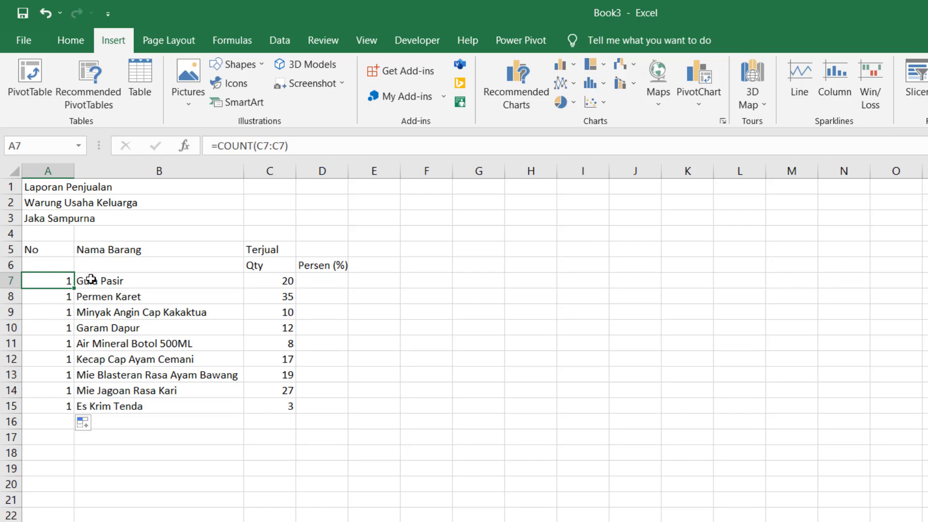
pyautogui.click(66, 295)
pyautogui.click(66, 284)
# - Change the A7 formula to =COUNT($C$7:C7) with an absolute start reference
pyautogui.doubleClick(261, 146)
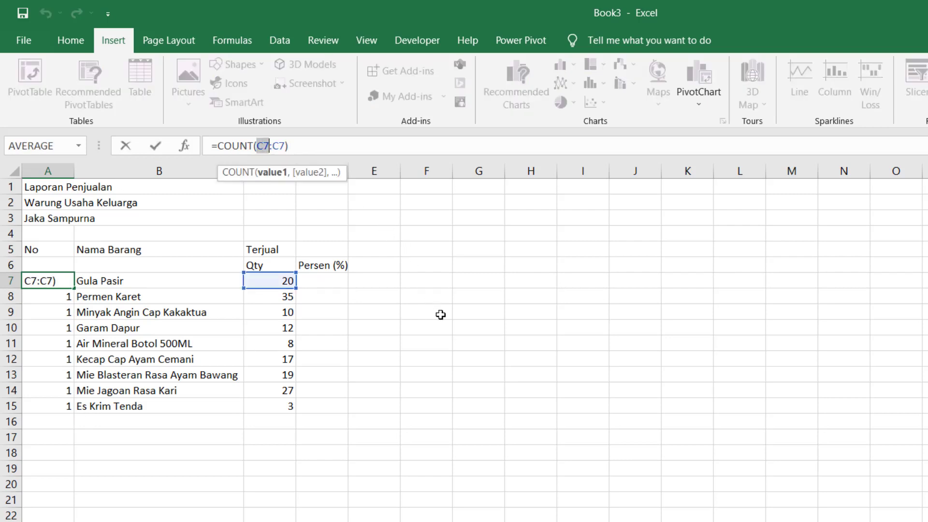
pyautogui.press('F4')
pyautogui.press('Return')
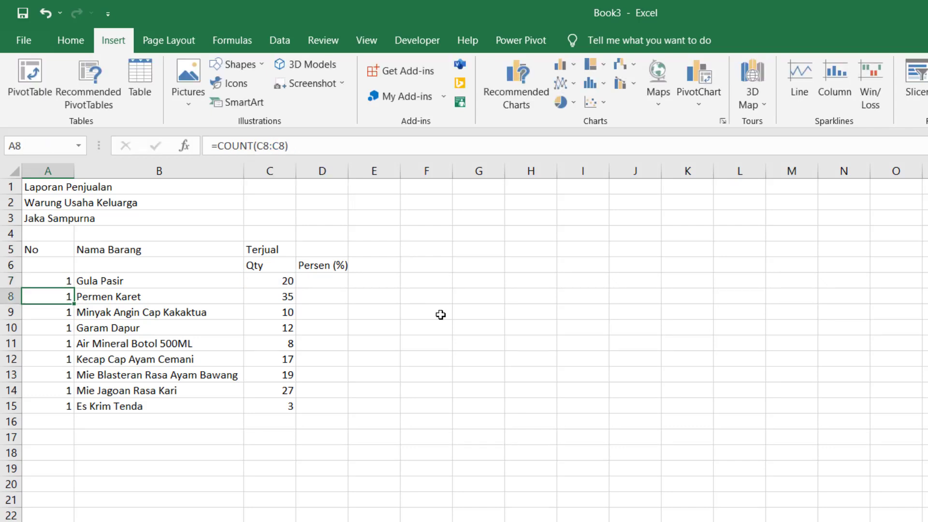
pyautogui.press('Up')
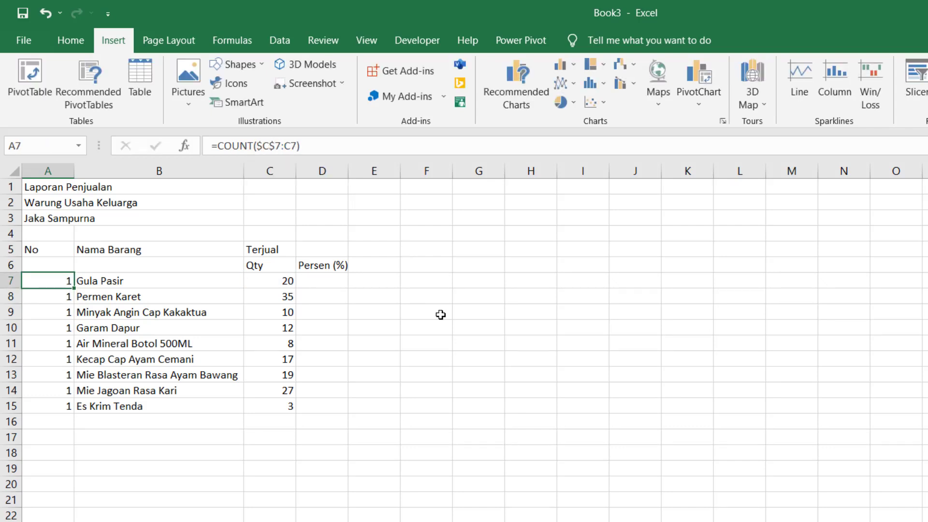
pyautogui.press('Down')
pyautogui.press('Up')
# - Copy the A7 formula into A8:A15
pyautogui.hotkey('ctrl', 'c')
pyautogui.press('Down')
pyautogui.hotkey('shift', 'Down')
pyautogui.hotkey('shift', 'Down')
pyautogui.hotkey('shift', 'Down')
pyautogui.hotkey('shift', 'Down')
pyautogui.hotkey('shift', 'Down')
pyautogui.hotkey('shift', 'Down')
pyautogui.hotkey('shift', 'Down')
pyautogui.hotkey('shift', 'Down')
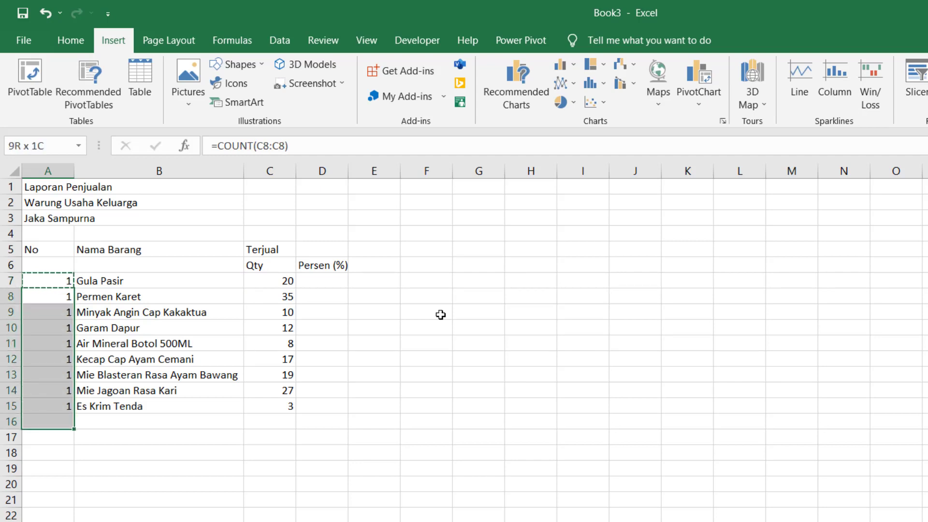
pyautogui.hotkey('ctrl', 'v')
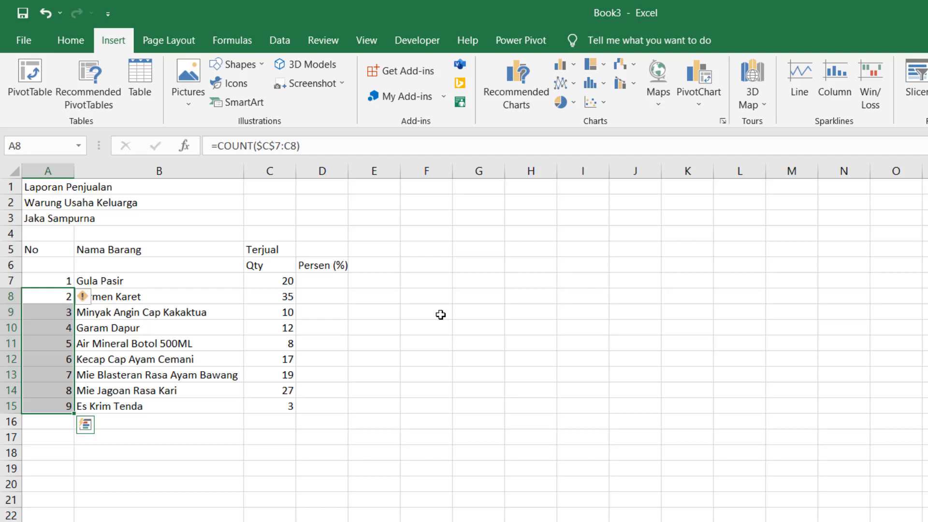
pyautogui.press('Up')
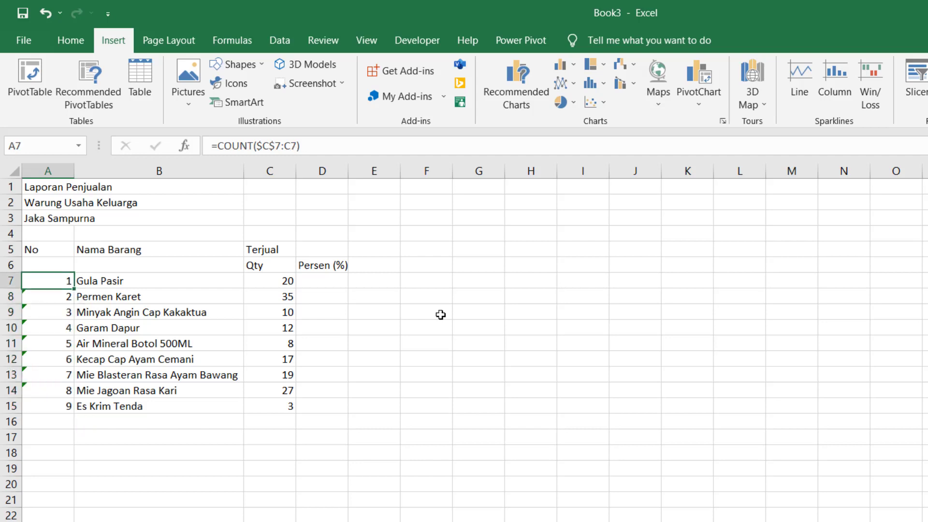
pyautogui.press('Down')
pyautogui.press('Down')
pyautogui.press('Up')
pyautogui.press('Up')
pyautogui.press('Up')
# - Review the numbering 1 to 9 down the No column
pyautogui.press('Down')
pyautogui.press('Down')
pyautogui.press('Down')
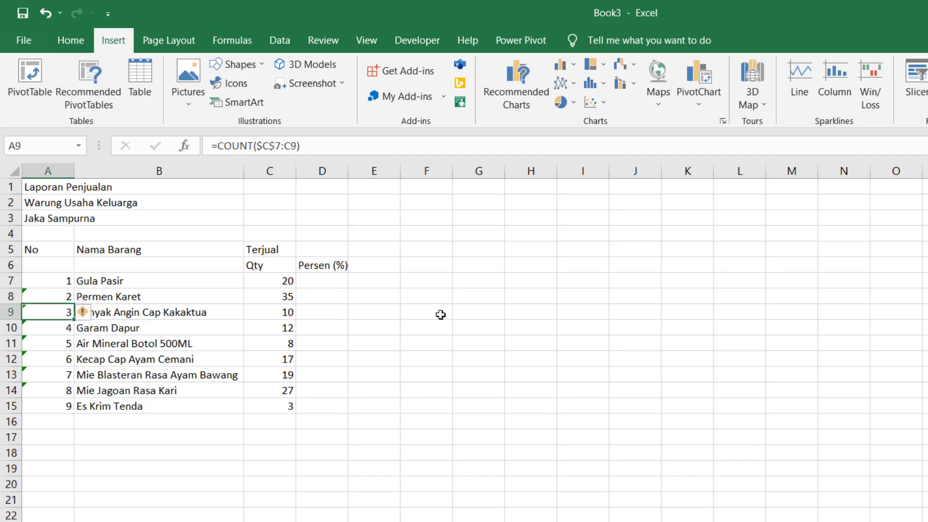
pyautogui.press('Down')
pyautogui.press('Down')
pyautogui.press('Down')
pyautogui.press('Down')
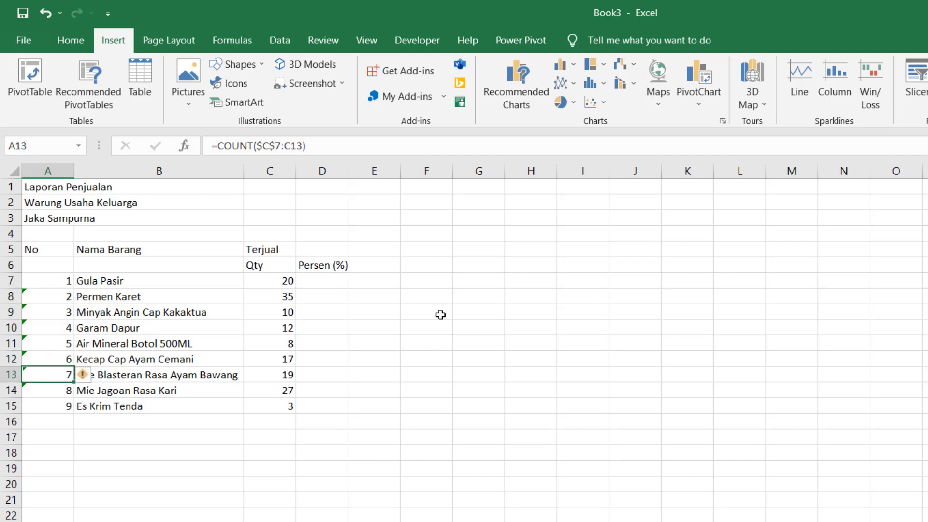
pyautogui.press('Down')
pyautogui.press('Down')
pyautogui.press('Up')
pyautogui.press('Up')
pyautogui.press('Up')
pyautogui.press('Up')
pyautogui.press('Up')
pyautogui.press('Up')
pyautogui.press('Up')
pyautogui.press('Up')
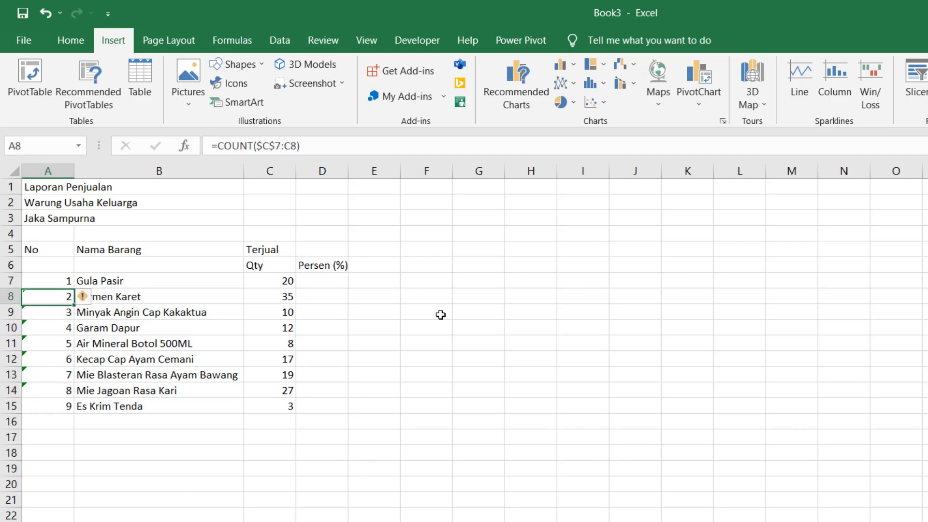
pyautogui.press('Down')
pyautogui.press('Down')
pyautogui.press('Down')
pyautogui.press('Down')
pyautogui.press('Down')
pyautogui.press('Down')
pyautogui.press('Down')
pyautogui.press('Down')
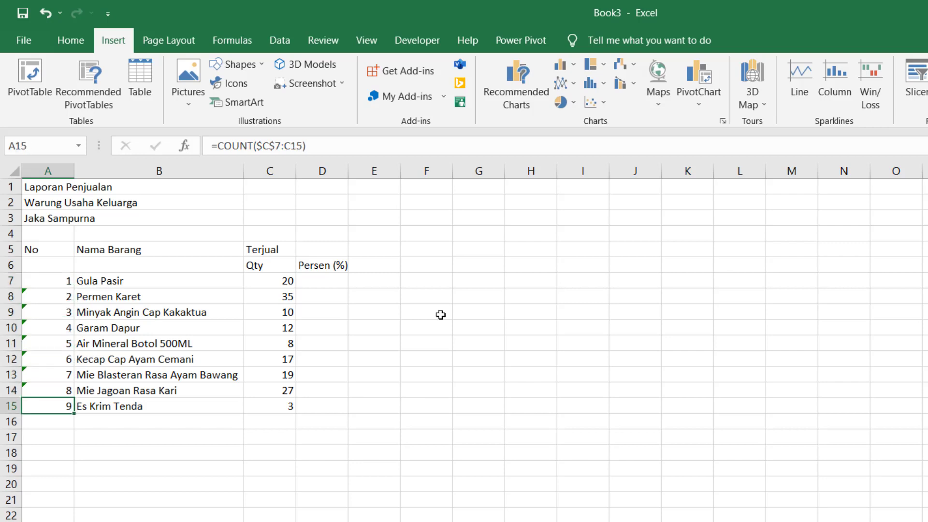
pyautogui.press('Up')
pyautogui.press('Up')
pyautogui.press('Up')
pyautogui.press('Up')
pyautogui.press('Up')
pyautogui.press('Up')
pyautogui.press('Up')
pyautogui.press('Up')
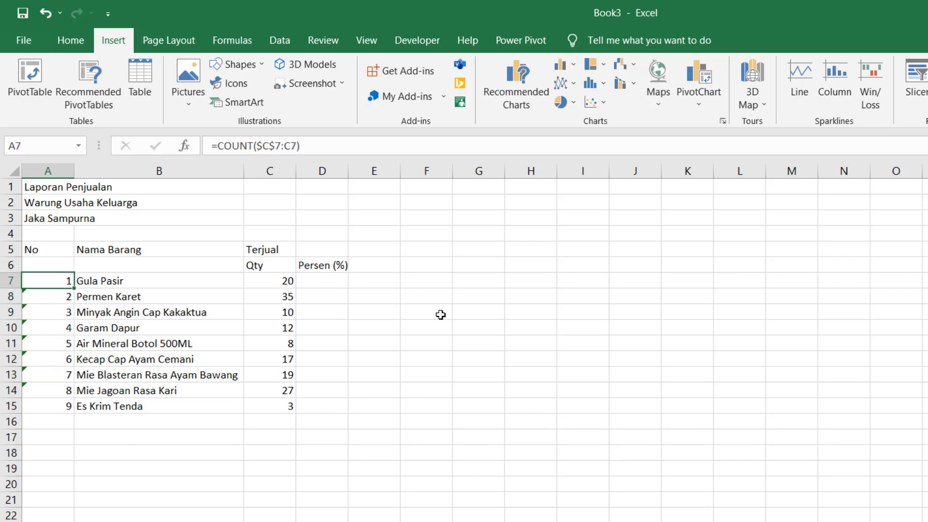
pyautogui.press('Right')
pyautogui.press('Right')
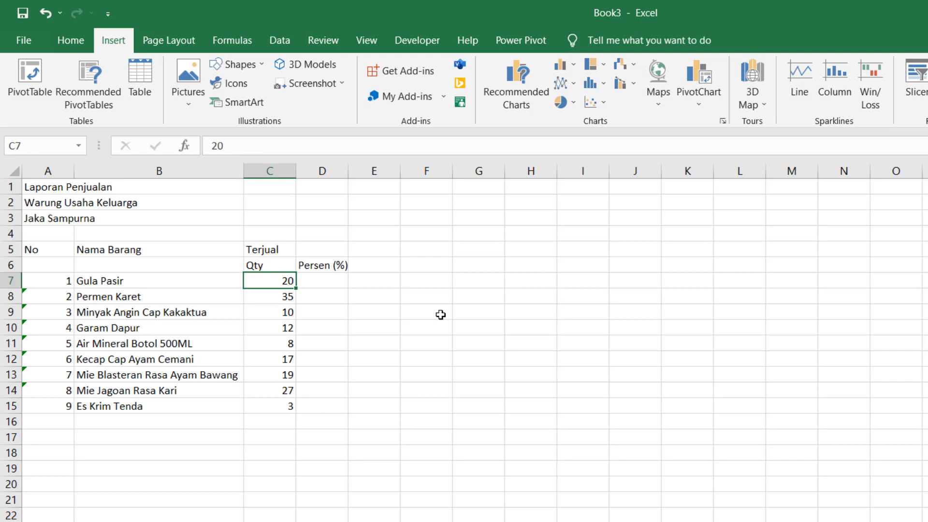
pyautogui.press('Down')
pyautogui.press('Down')
pyautogui.press('Down')
pyautogui.press('Down')
pyautogui.press('Down')
pyautogui.press('Down')
pyautogui.press('Down')
pyautogui.press('Down')
pyautogui.press('Down')
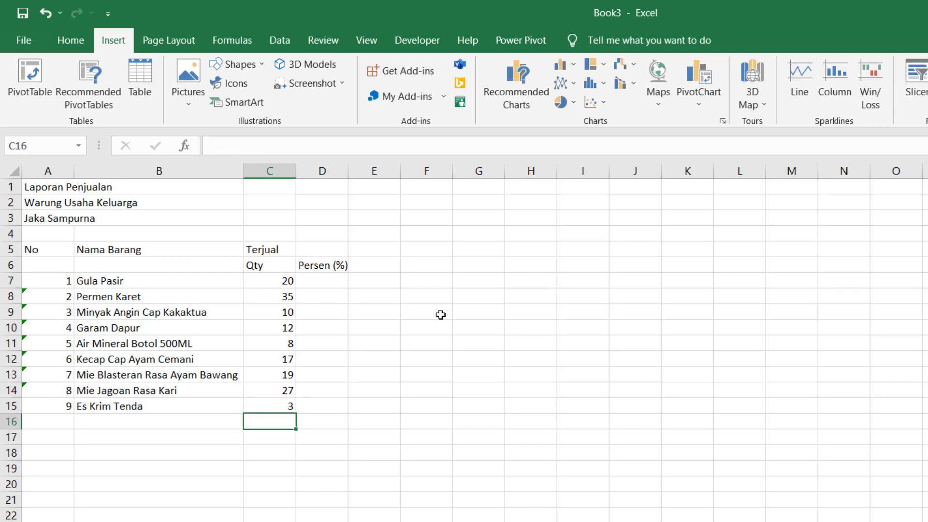
# - Total the Qty column in C16 with =SUM(C7:C15)
pyautogui.write('=sum(')
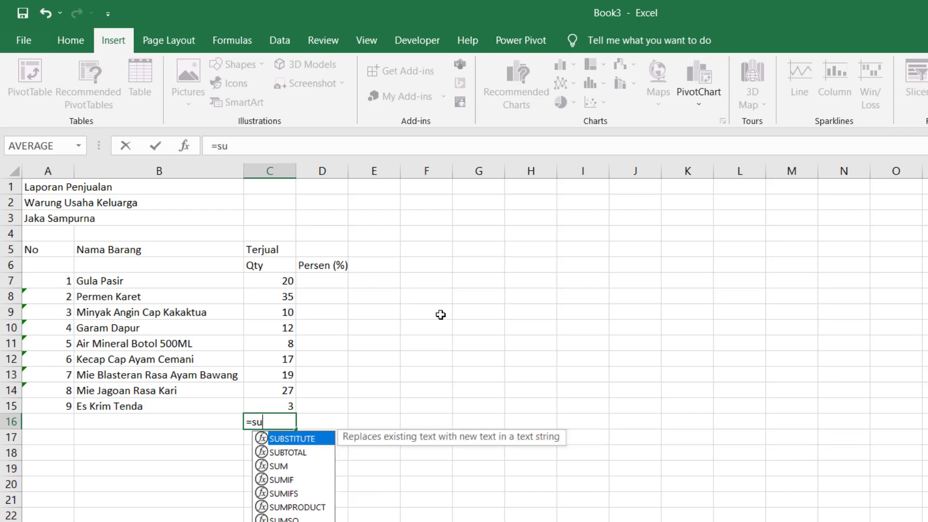
pyautogui.press('Up')
pyautogui.press('Up')
pyautogui.press('Up')
pyautogui.press('Up')
pyautogui.press('Up')
pyautogui.press('Up')
pyautogui.press('Up')
pyautogui.press('Up')
pyautogui.press('Up')
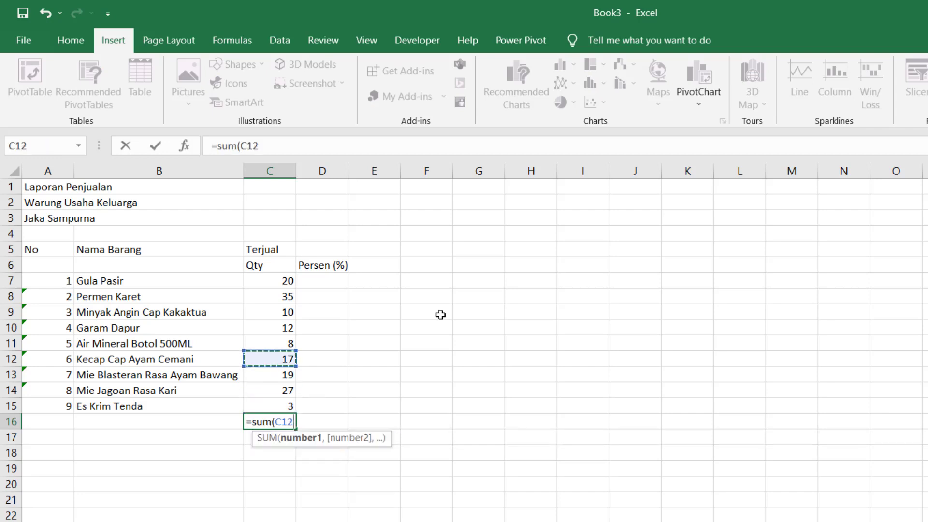
pyautogui.hotkey('shift', 'Down')
pyautogui.hotkey('shift', 'Down')
pyautogui.hotkey('shift', 'Down')
pyautogui.hotkey('shift', 'Down')
pyautogui.hotkey('shift', 'Down')
pyautogui.hotkey('shift', 'Down')
pyautogui.hotkey('shift', 'Down')
pyautogui.hotkey('shift', 'Down')
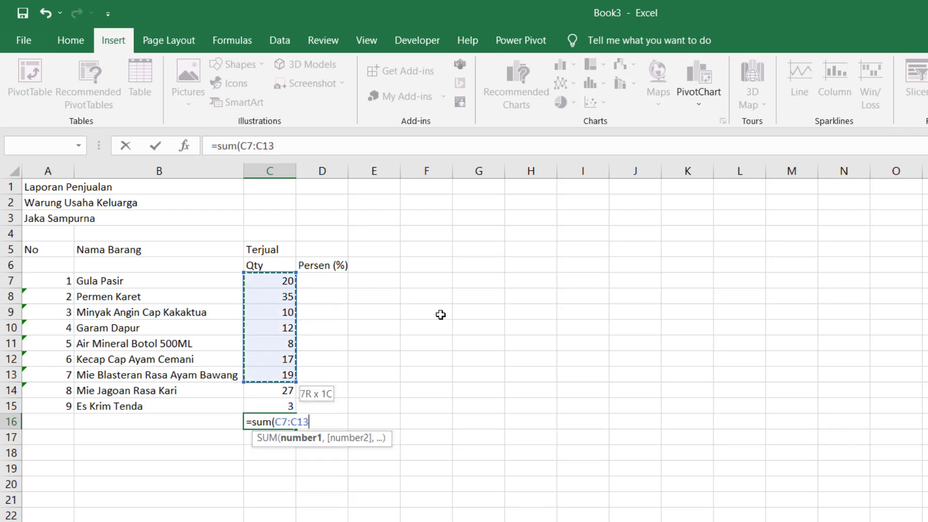
pyautogui.press('Return')
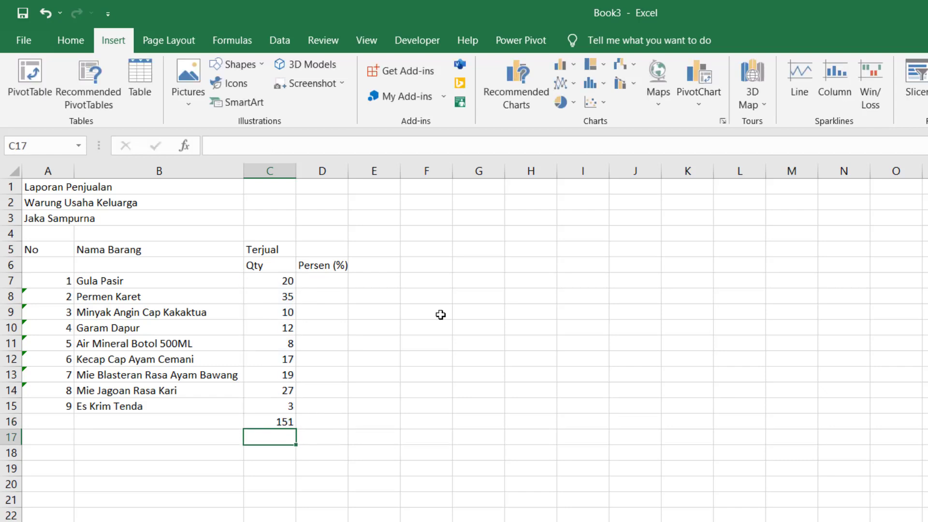
pyautogui.press('Up')
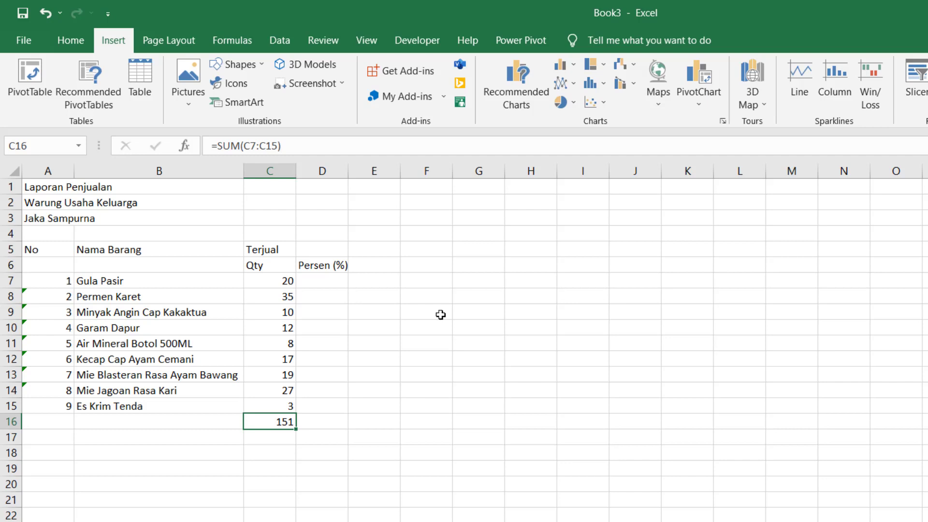
# - Change Air Mineral Botol 500ML's quantity in C11 to 6
pyautogui.press('Up')
pyautogui.press('Up')
pyautogui.press('Up')
pyautogui.press('Up')
pyautogui.press('Up')
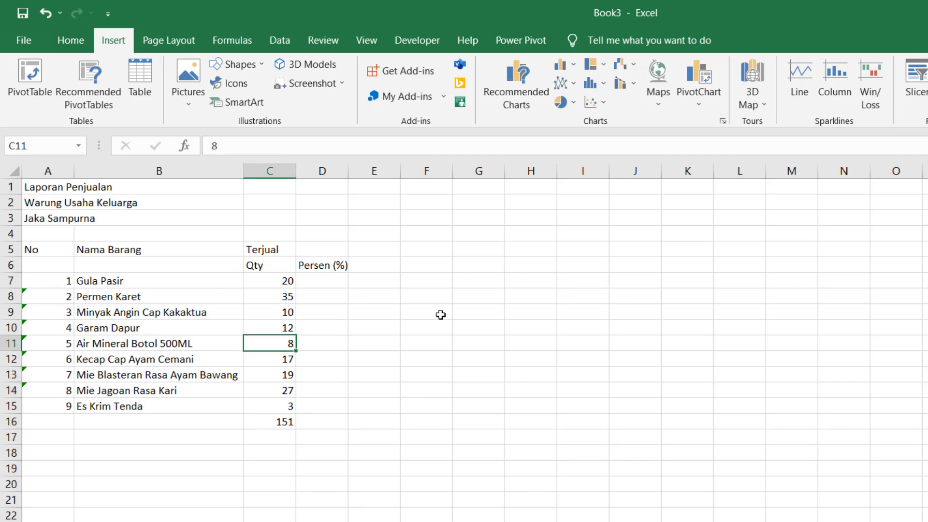
pyautogui.write('6')
pyautogui.press('Return')
# - Label the total row with 'Total' in A16
pyautogui.press('Down')
pyautogui.press('Down')
pyautogui.press('Down')
pyautogui.press('Down')
pyautogui.press('Left')
pyautogui.press('Left')
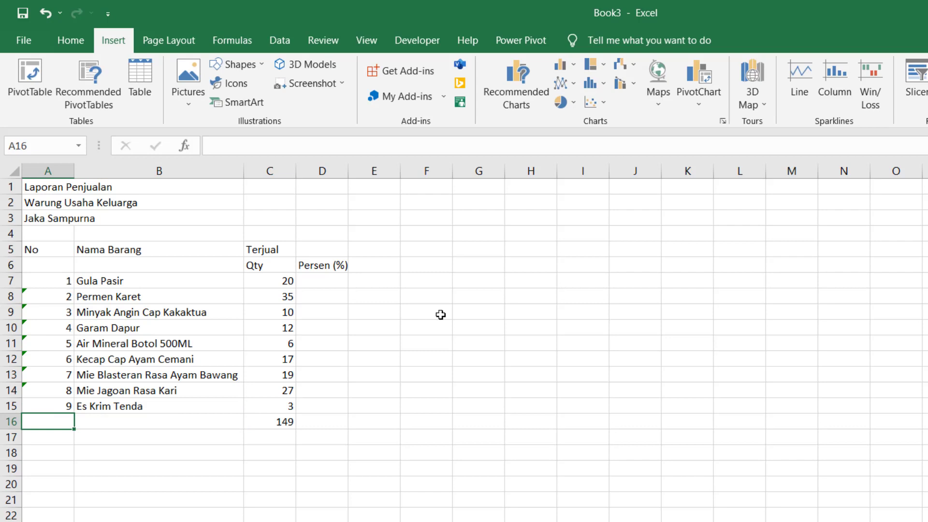
pyautogui.write('Total')
pyautogui.press('Tab')
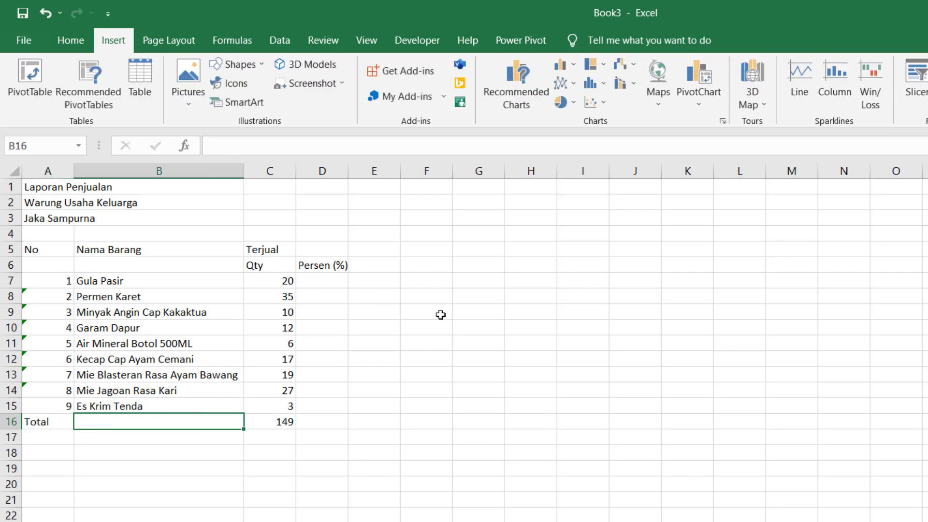
# - Move across row 7 to cell D7, ready for the percentage formula
pyautogui.press('Left')
pyautogui.press('Right')
pyautogui.press('Right')
pyautogui.press('Right')
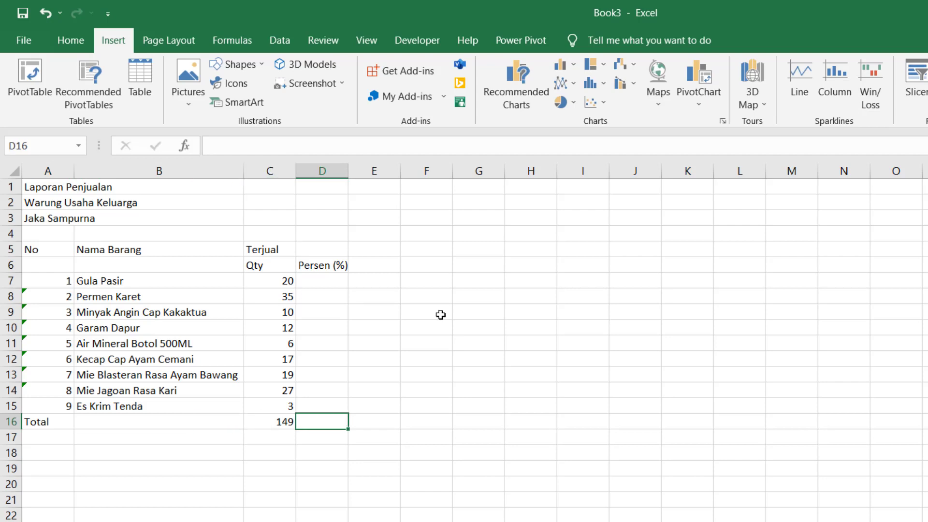
pyautogui.press('Up')
pyautogui.press('Up')
pyautogui.press('Up')
pyautogui.press('Up')
pyautogui.press('Up')
pyautogui.press('Up')
pyautogui.press('Up')
pyautogui.press('Up')
pyautogui.press('Up')
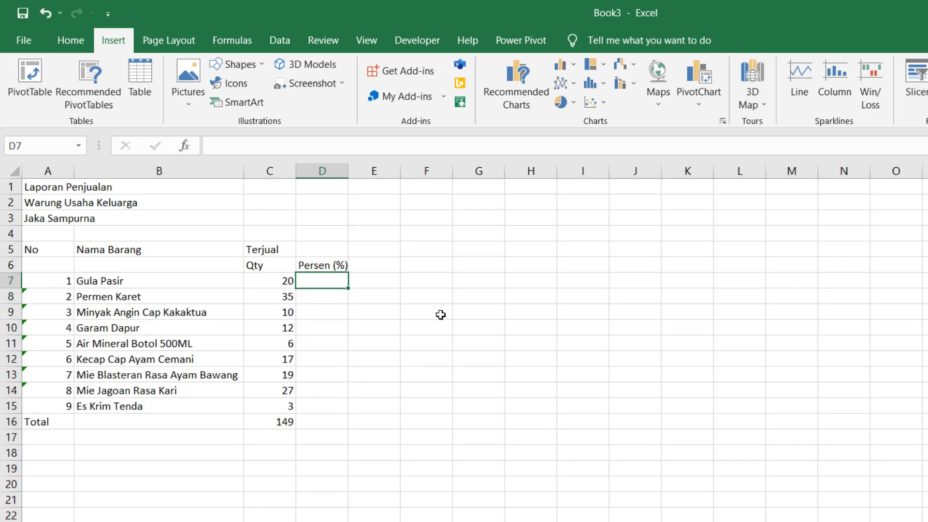
pyautogui.press('Left')
pyautogui.press('Left')
pyautogui.press('Left')
pyautogui.press('Right')
pyautogui.press('Right')
pyautogui.press('Right')
pyautogui.press('Left')
pyautogui.press('Left')
pyautogui.press('Right')
pyautogui.press('Right')
pyautogui.press('Left')
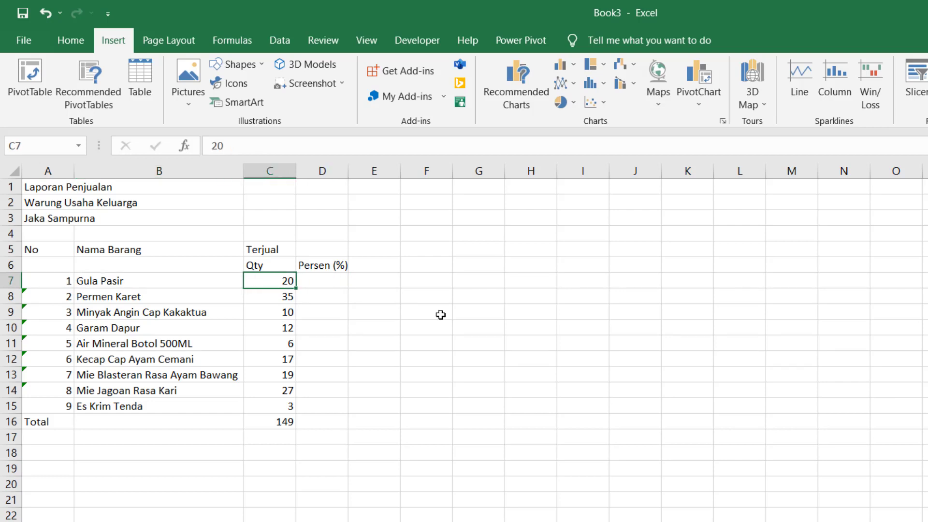
pyautogui.press('Down')
pyautogui.press('Down')
pyautogui.press('Down')
pyautogui.press('Down')
pyautogui.press('Down')
pyautogui.press('Down')
pyautogui.press('Down')
pyautogui.press('Down')
pyautogui.press('Down')
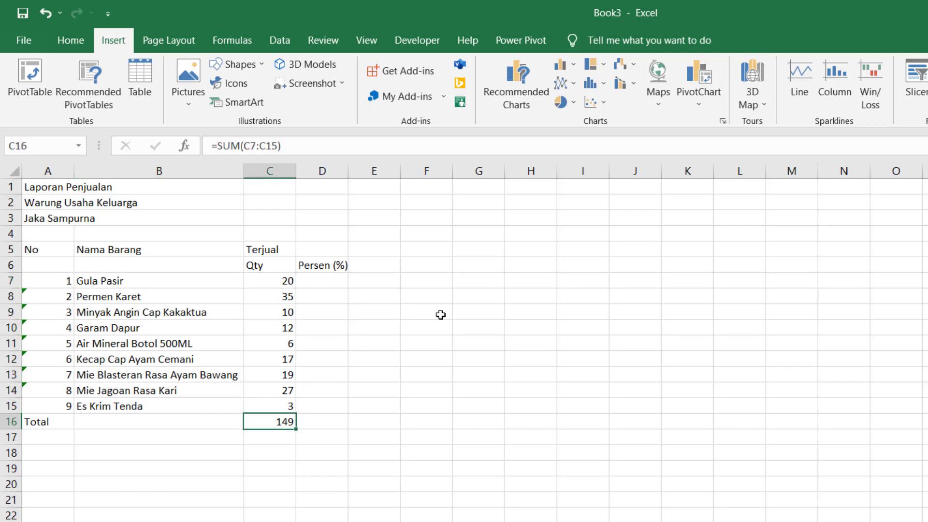
pyautogui.press('Up')
pyautogui.press('Up')
pyautogui.press('Up')
pyautogui.press('Up')
pyautogui.press('Up')
pyautogui.press('Up')
pyautogui.press('Up')
pyautogui.press('Up')
pyautogui.press('Up')
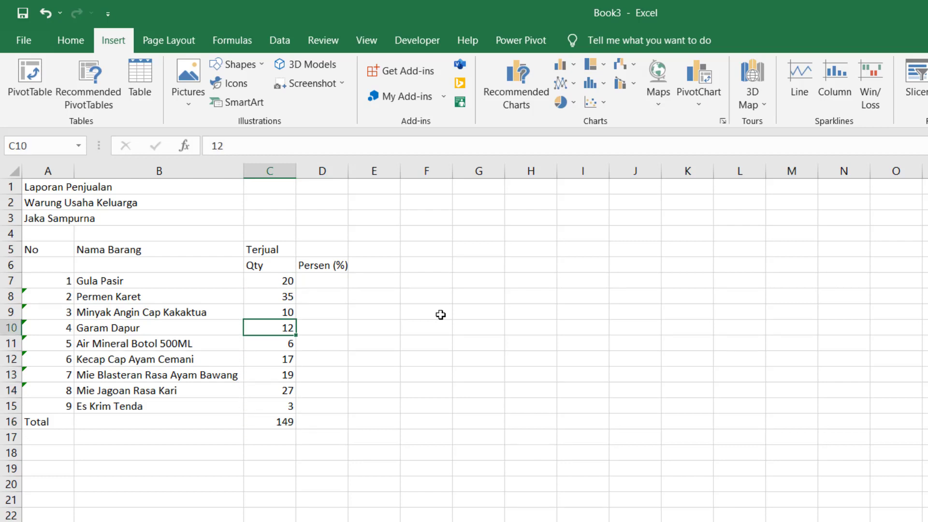
pyautogui.press('Right')
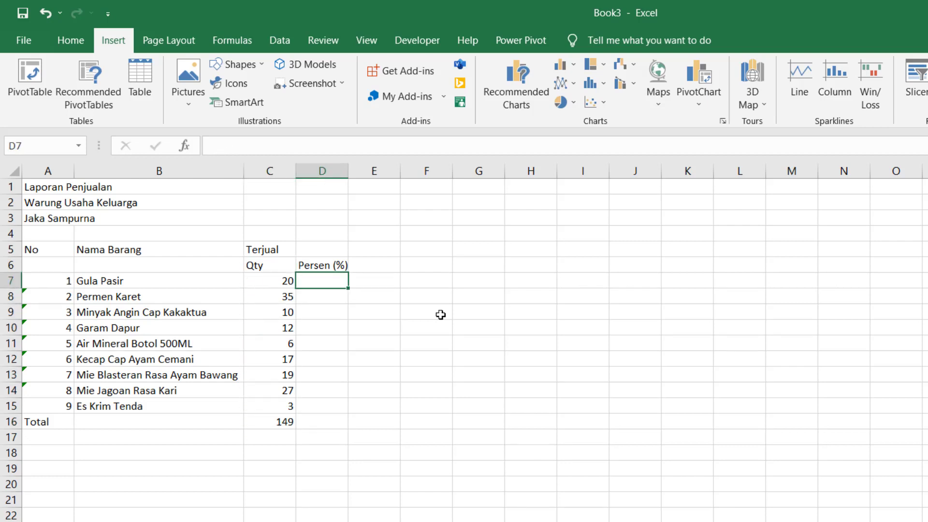
# - Enter =C7/C16*100 in D7 for Gula Pasir's percentage
pyautogui.write('=')
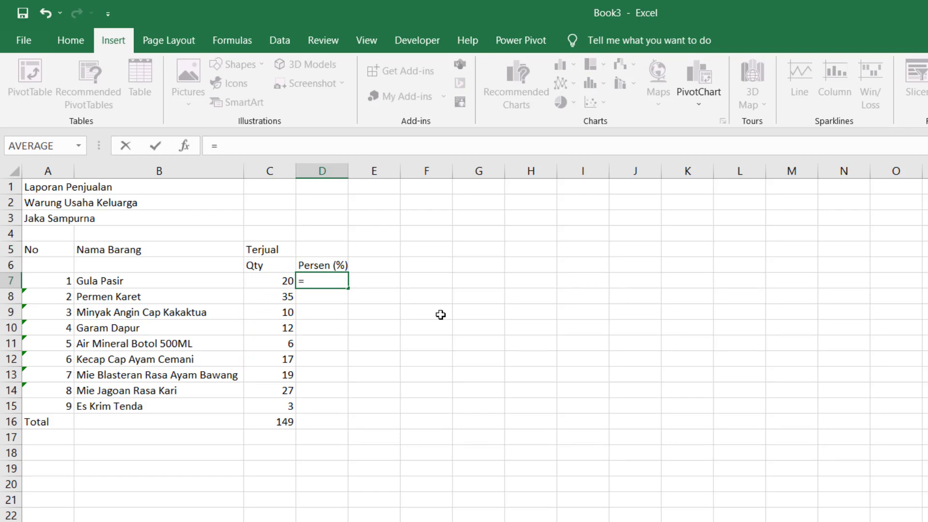
pyautogui.press('Left')
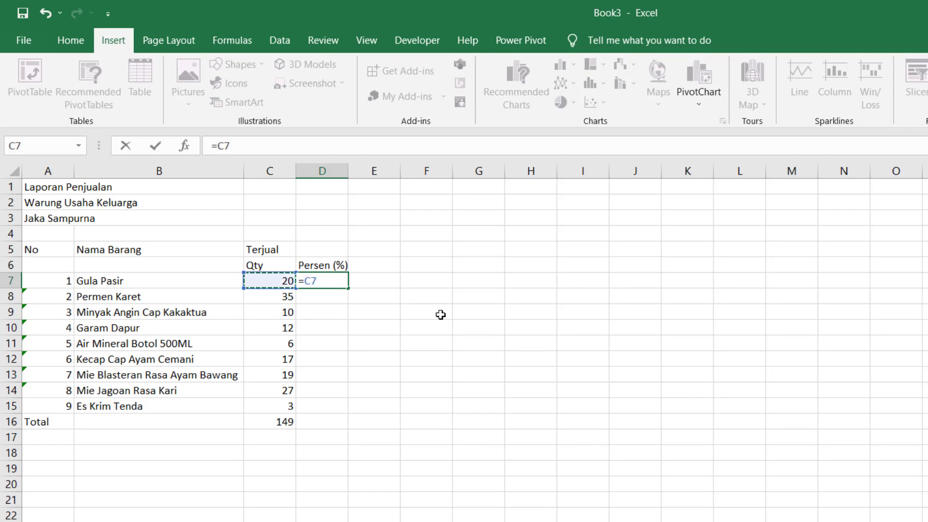
pyautogui.write('/')
pyautogui.click(269, 421)
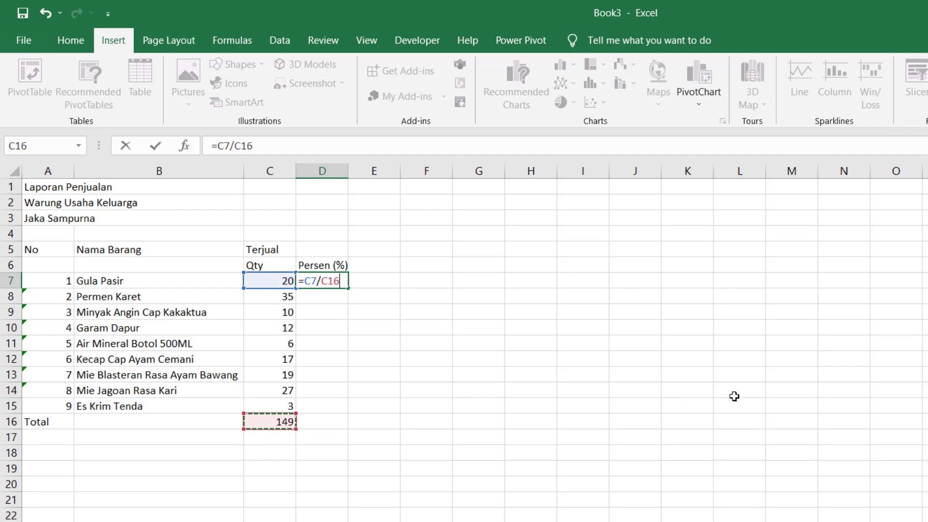
pyautogui.write('*100')
pyautogui.press('Return')
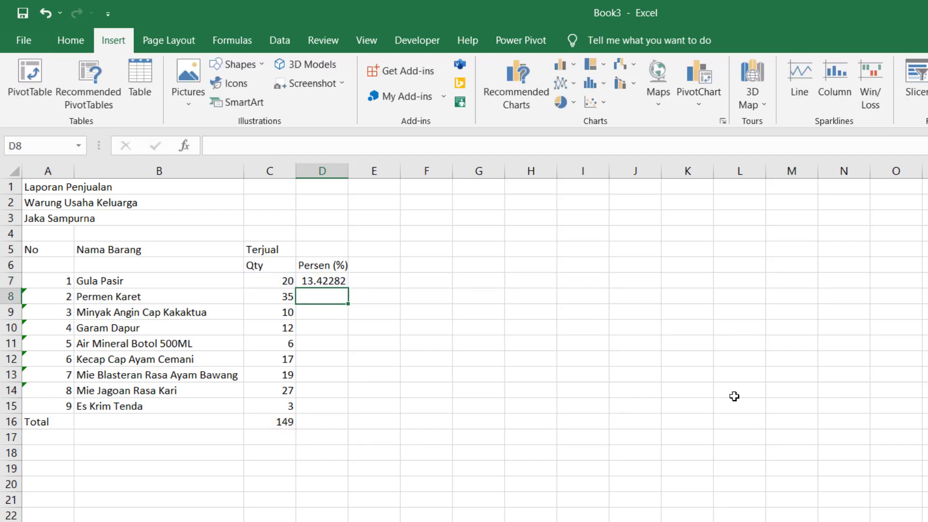
pyautogui.press('Up')
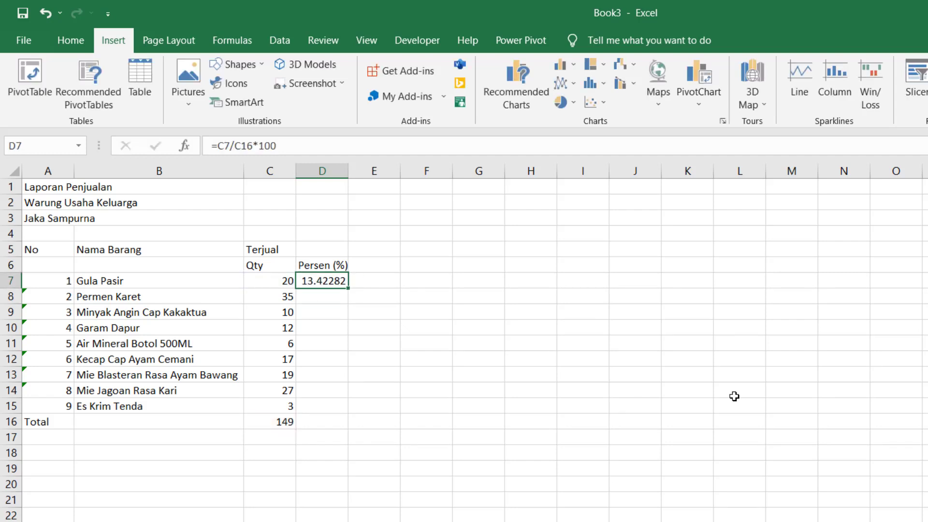
# - Copy the D7 percentage formula down into D8:D15
pyautogui.hotkey('ctrl', 'c')
pyautogui.press('Down')
pyautogui.hotkey('shift', 'Down')
pyautogui.hotkey('shift', 'Down')
pyautogui.hotkey('shift', 'Down')
pyautogui.hotkey('shift', 'Down')
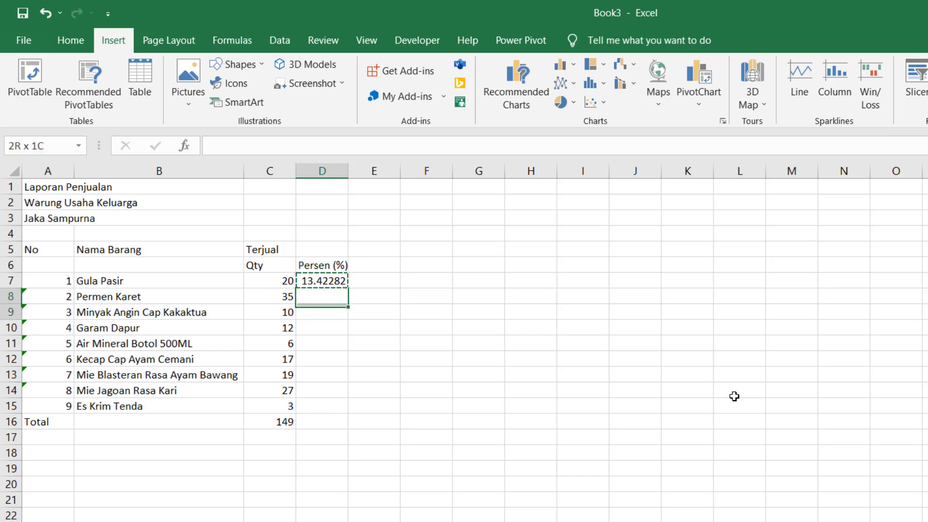
pyautogui.hotkey('shift', 'Down')
pyautogui.hotkey('shift', 'Down')
pyautogui.hotkey('shift', 'Down')
pyautogui.hotkey('shift', 'Down')
pyautogui.hotkey('ctrl', 'v')
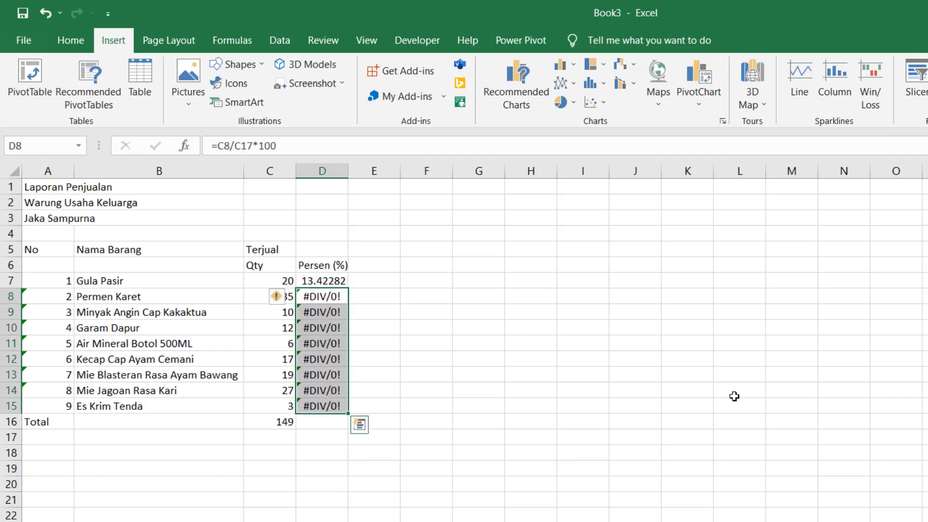
pyautogui.press('Escape')
# - Compare the D7 and D8 formulas to see why D8 shows #DIV/0!
pyautogui.press('Up')
pyautogui.press('Up')
pyautogui.press('Down')
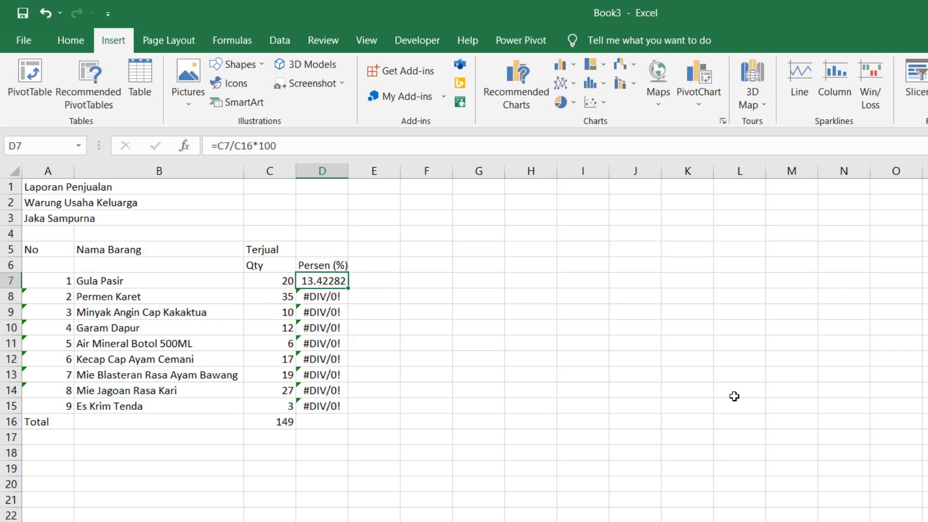
pyautogui.press('Down')
pyautogui.press('Up')
pyautogui.press('Down')
pyautogui.press('Up')
pyautogui.press('Down')
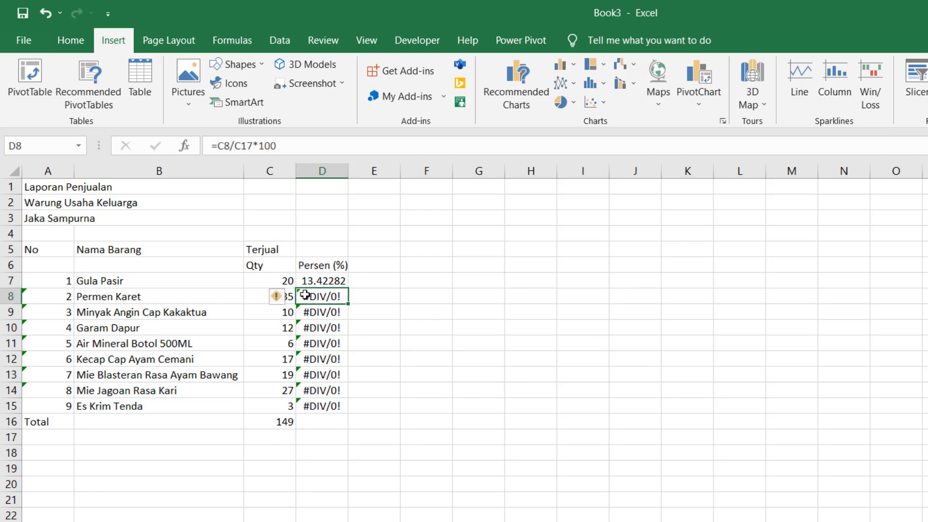
# - Check the D7 and D8 formulas, noting D8 divides by the empty C17
pyautogui.click(316, 279)
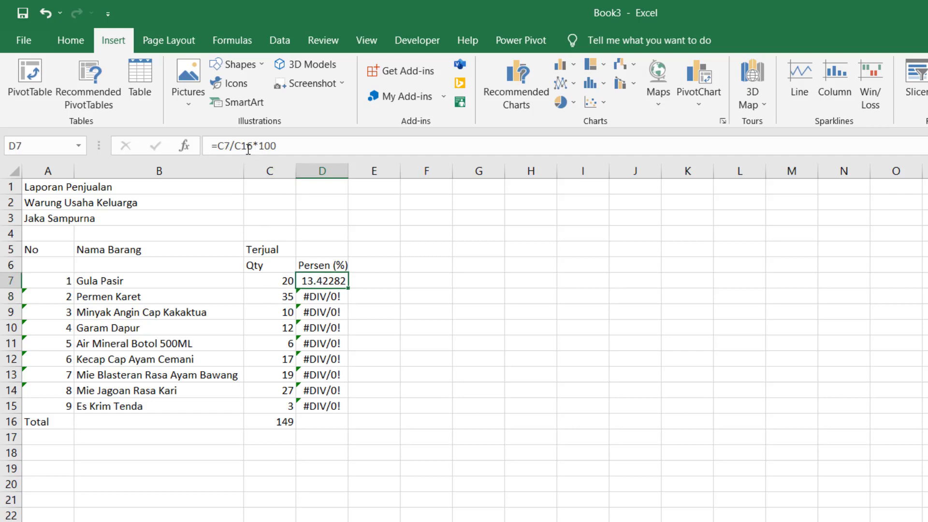
pyautogui.click(322, 296)
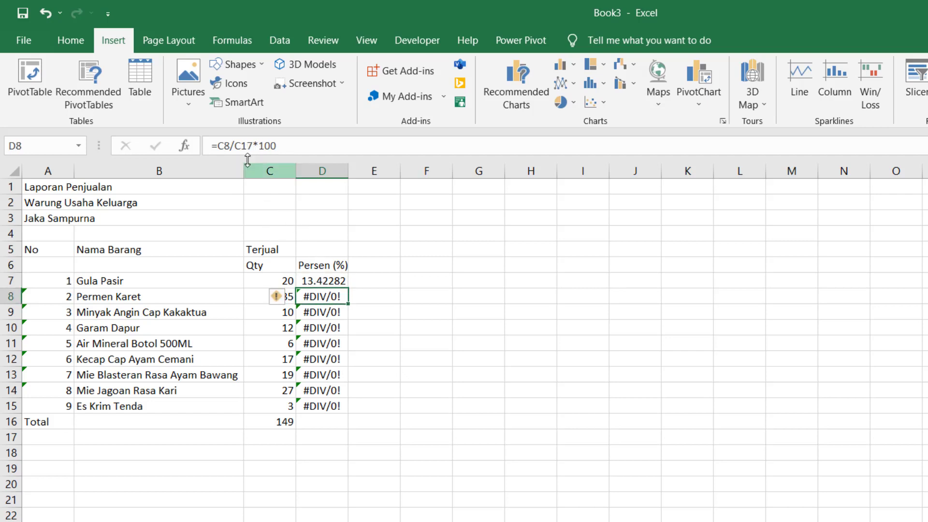
pyautogui.click(270, 437)
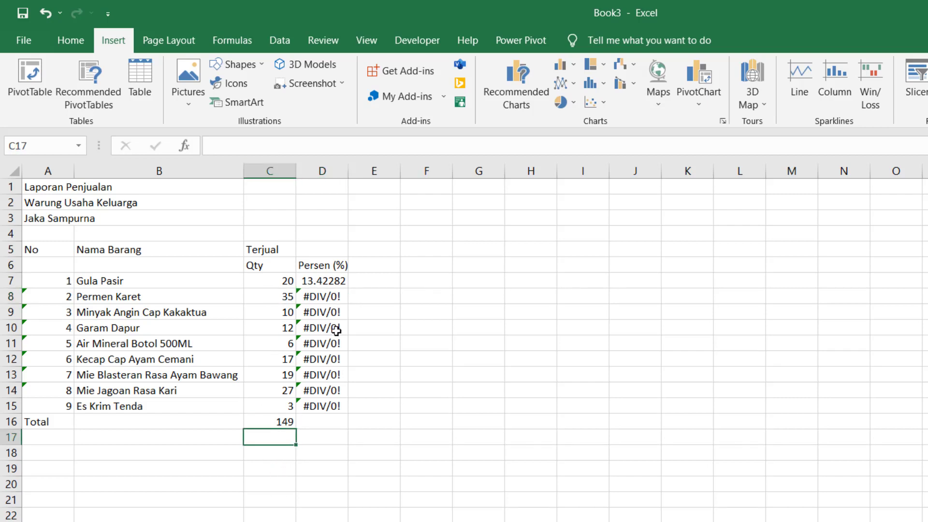
pyautogui.click(321, 280)
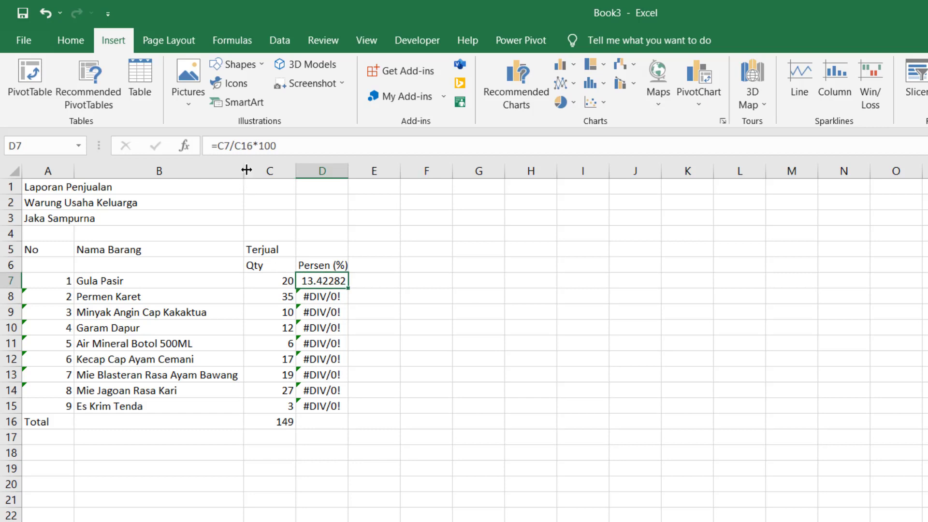
pyautogui.click(312, 300)
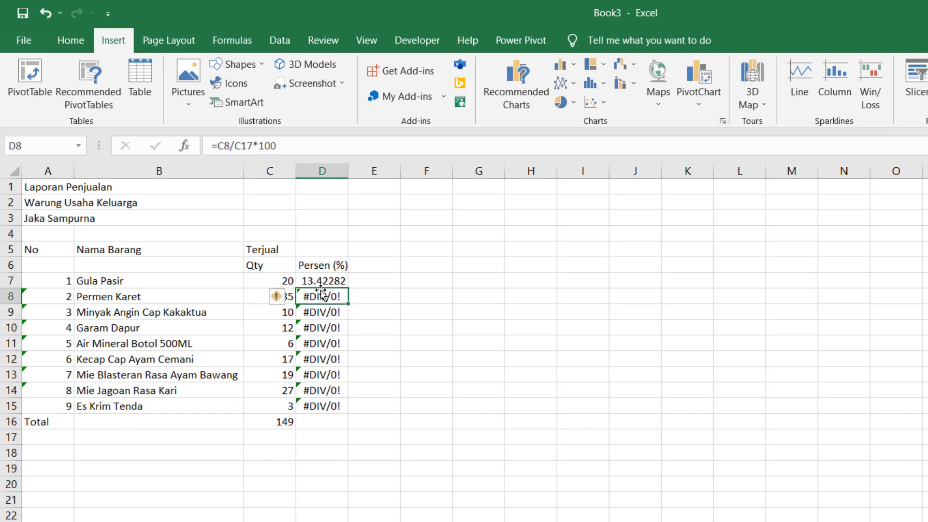
pyautogui.click(322, 282)
# - Make the total reference absolute so D7 reads =C7/$C$16*100
pyautogui.click(243, 145)
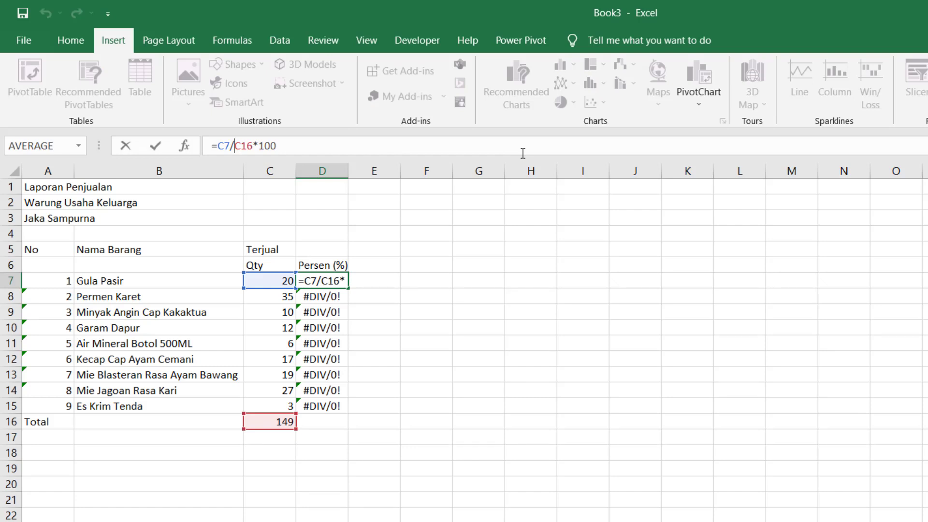
pyautogui.hotkey('shift', 'Right')
pyautogui.hotkey('shift', 'Right')
pyautogui.hotkey('shift', 'Right')
pyautogui.press('F4')
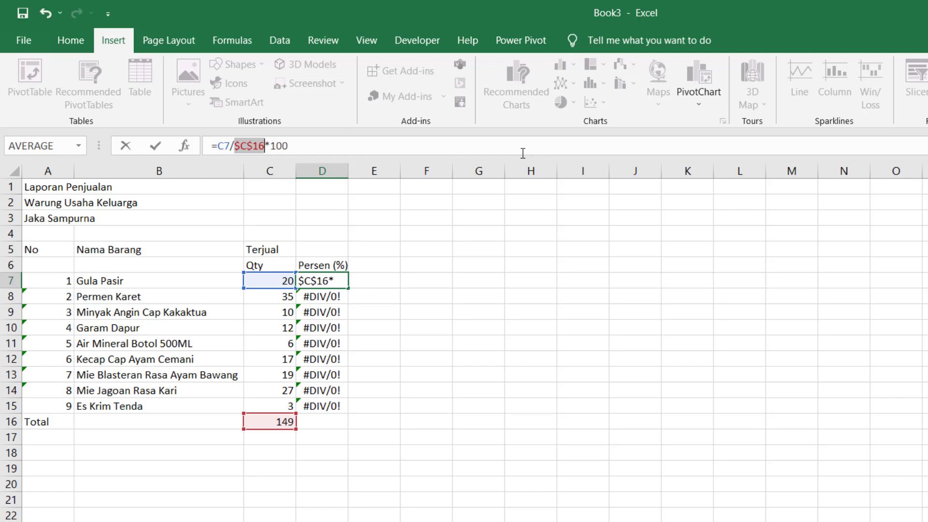
pyautogui.press('Return')
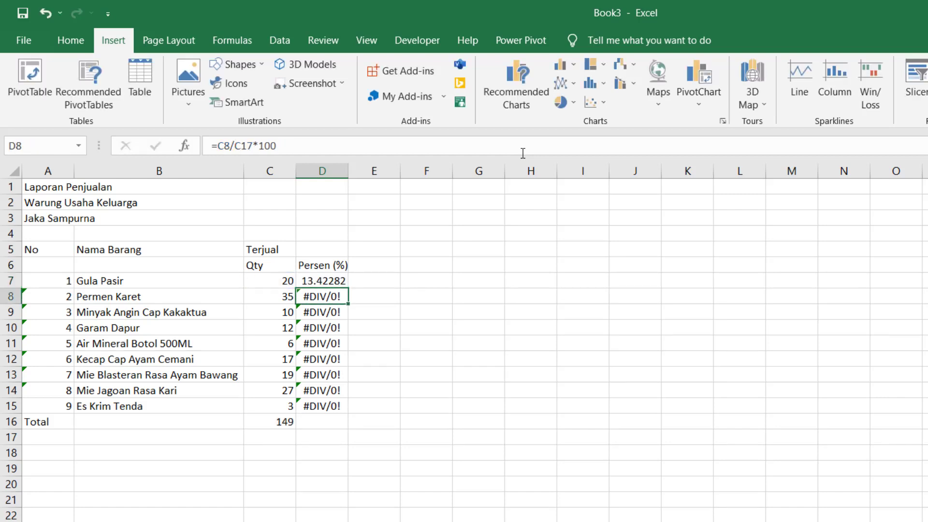
pyautogui.press('Up')
# - Copy the corrected percentage formula into D8:D15
pyautogui.hotkey('ctrl', 'c')
pyautogui.press('Down')
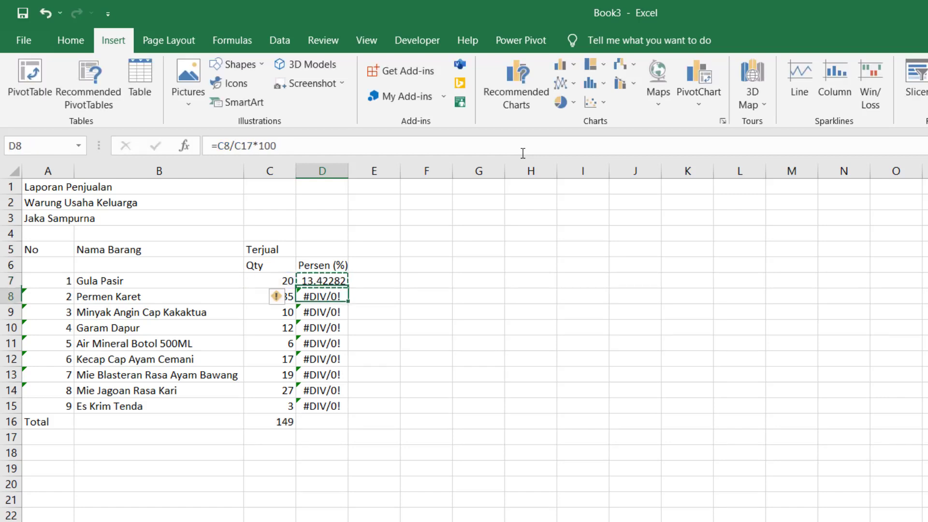
pyautogui.hotkey('shift', 'Down')
pyautogui.hotkey('shift', 'Down')
pyautogui.hotkey('shift', 'Down')
pyautogui.hotkey('shift', 'Down')
pyautogui.hotkey('shift', 'Down')
pyautogui.hotkey('shift', 'Down')
pyautogui.hotkey('shift', 'Down')
pyautogui.hotkey('ctrl', 'v')
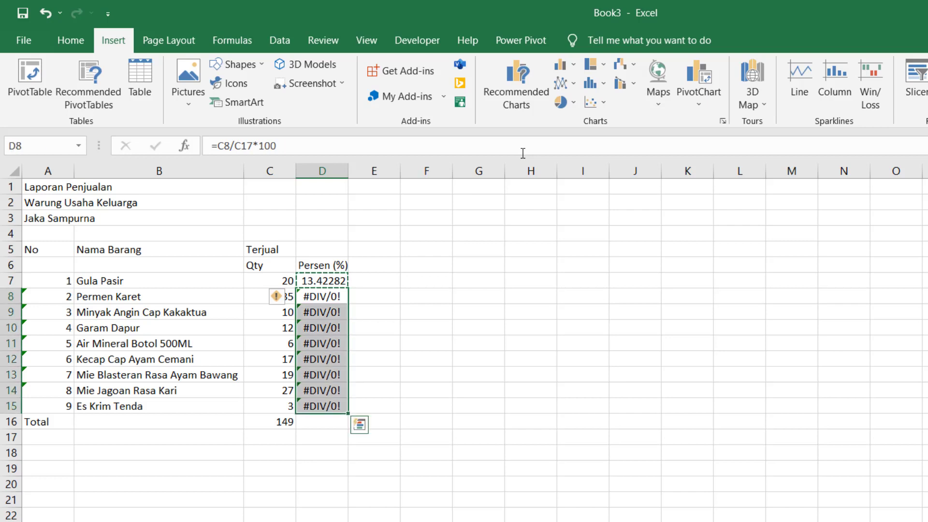
pyautogui.press('Up')
pyautogui.press('Up')
pyautogui.press('Down')
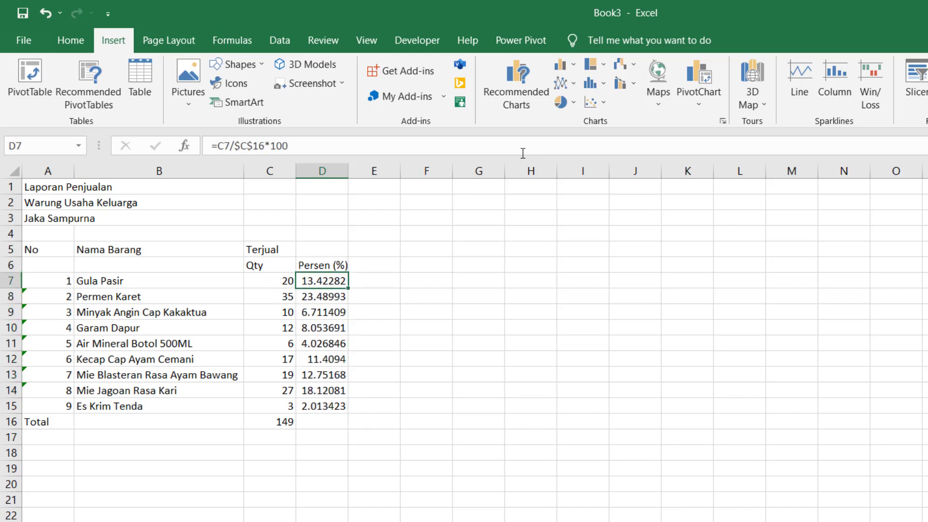
pyautogui.hotkey('shift', 'Down')
pyautogui.hotkey('shift', 'Down')
pyautogui.hotkey('shift', 'Down')
pyautogui.hotkey('shift', 'Down')
pyautogui.hotkey('shift', 'Down')
pyautogui.hotkey('shift', 'Down')
pyautogui.hotkey('shift', 'Down')
pyautogui.hotkey('shift', 'Down')
pyautogui.hotkey('ctrl', 'v')
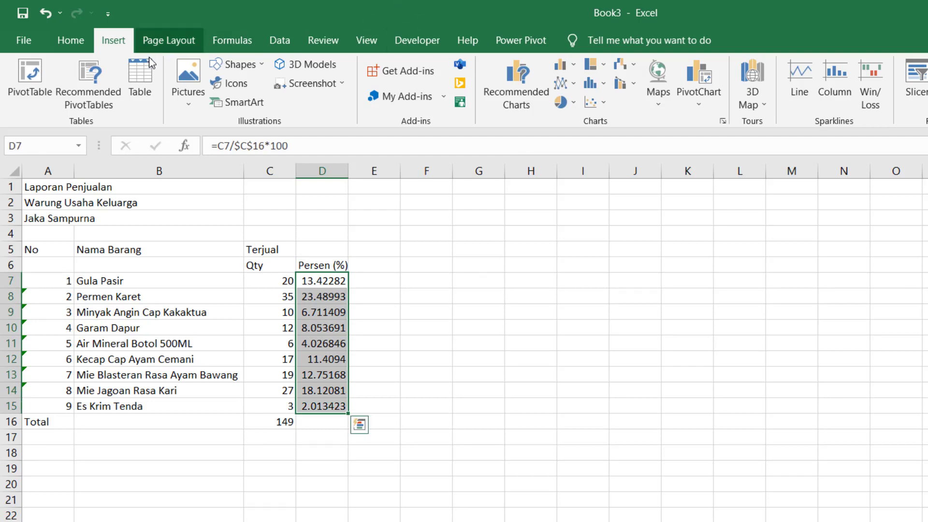
# - Apply Comma Style to the percentages in D7:D15 for two decimals
pyautogui.click(70, 41)
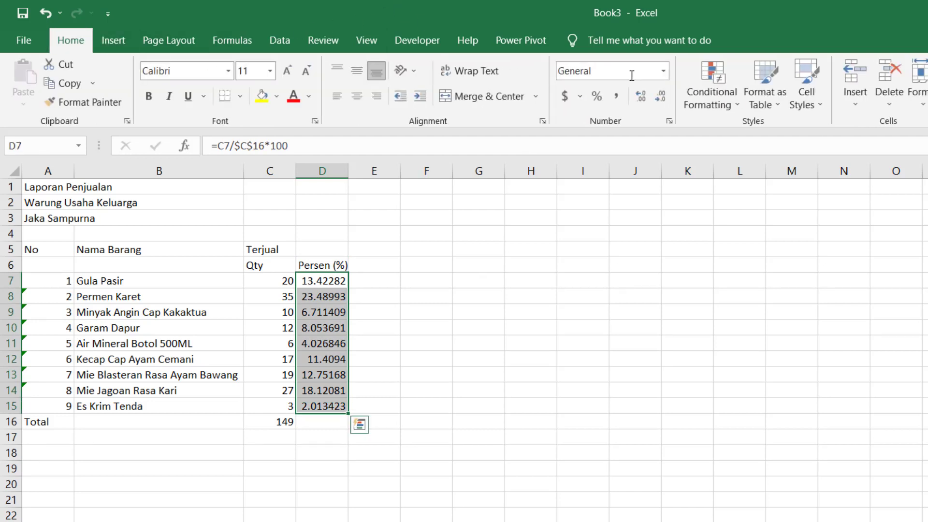
pyautogui.click(632, 99)
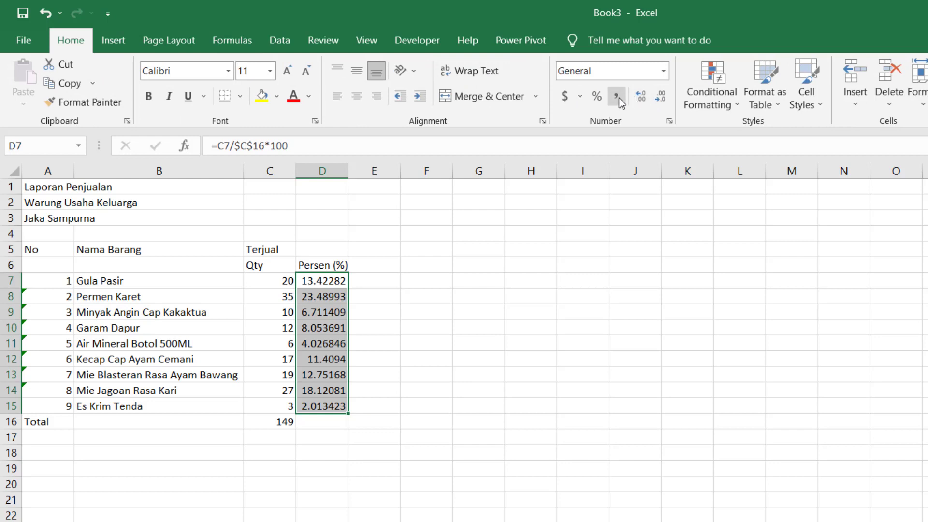
pyautogui.click(620, 102)
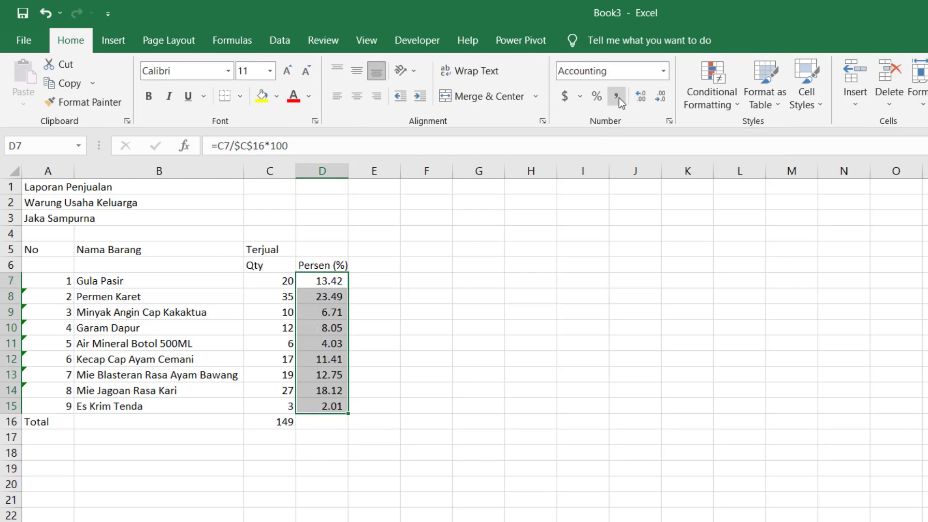
pyautogui.click(333, 328)
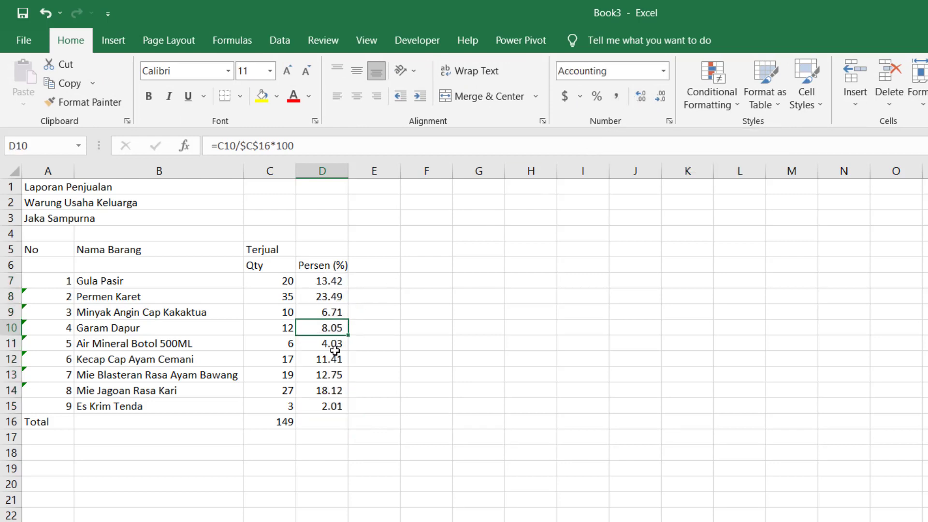
# - Enter =SUM(D7:D15) in D16 to total the percentages to 100.00
pyautogui.click(318, 422)
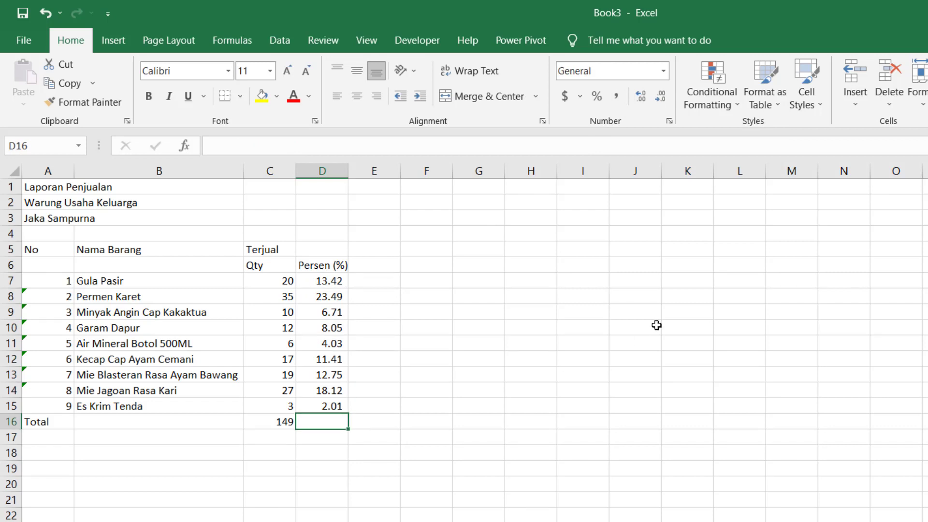
pyautogui.write('=')
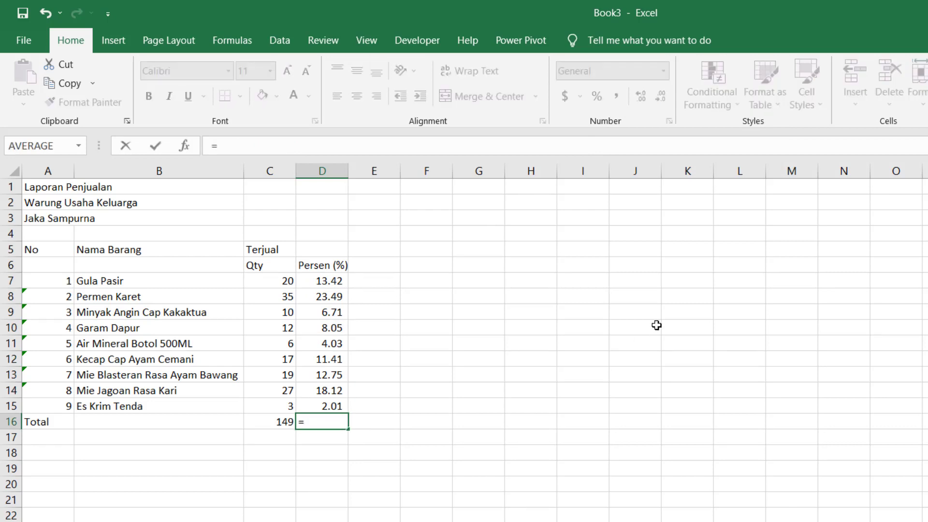
pyautogui.write('sum(')
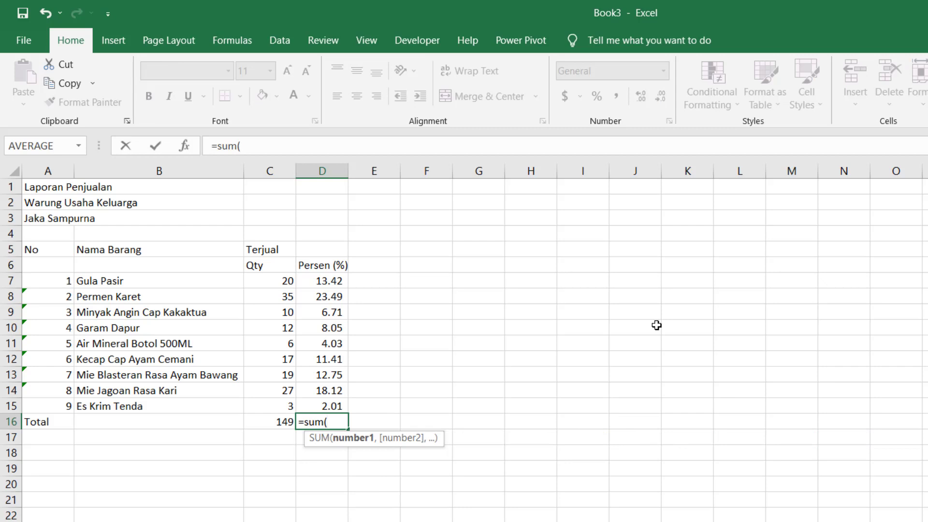
pyautogui.press('Up')
pyautogui.press('Up')
pyautogui.press('Up')
pyautogui.press('Up')
pyautogui.press('Up')
pyautogui.press('Up')
pyautogui.press('Up')
pyautogui.press('Up')
pyautogui.press('Up')
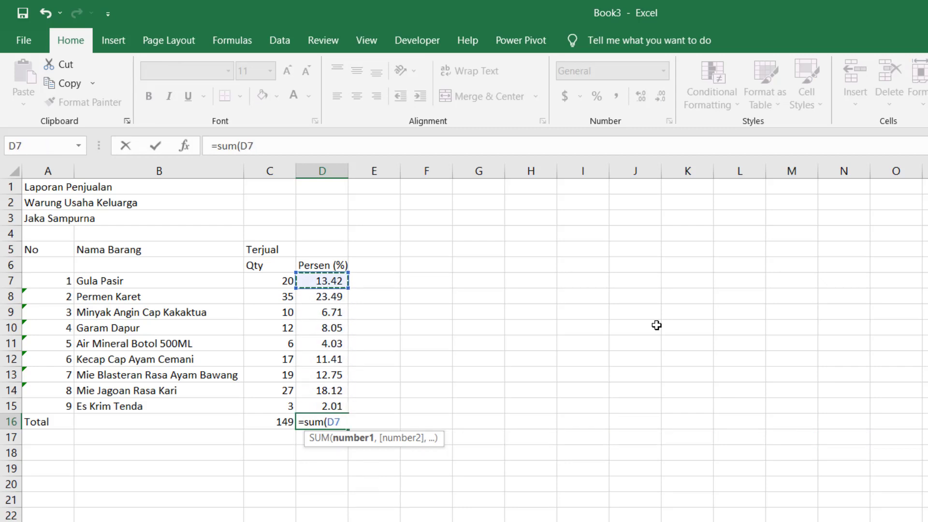
pyautogui.hotkey('shift', 'Down')
pyautogui.hotkey('shift', 'Down')
pyautogui.hotkey('shift', 'Down')
pyautogui.hotkey('shift', 'Down')
pyautogui.hotkey('shift', 'Down')
pyautogui.hotkey('shift', 'Down')
pyautogui.hotkey('shift', 'Down')
pyautogui.hotkey('shift', 'Down')
pyautogui.press('Return')
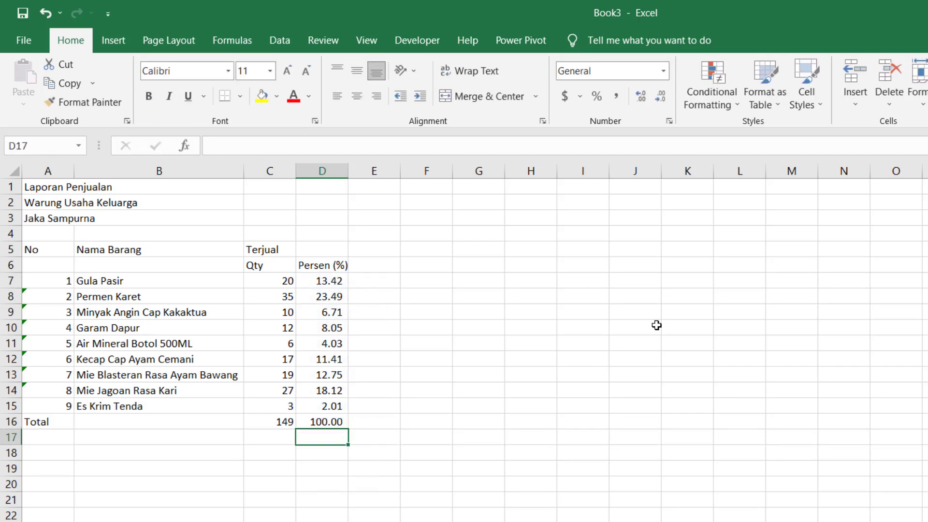
pyautogui.press('Up')
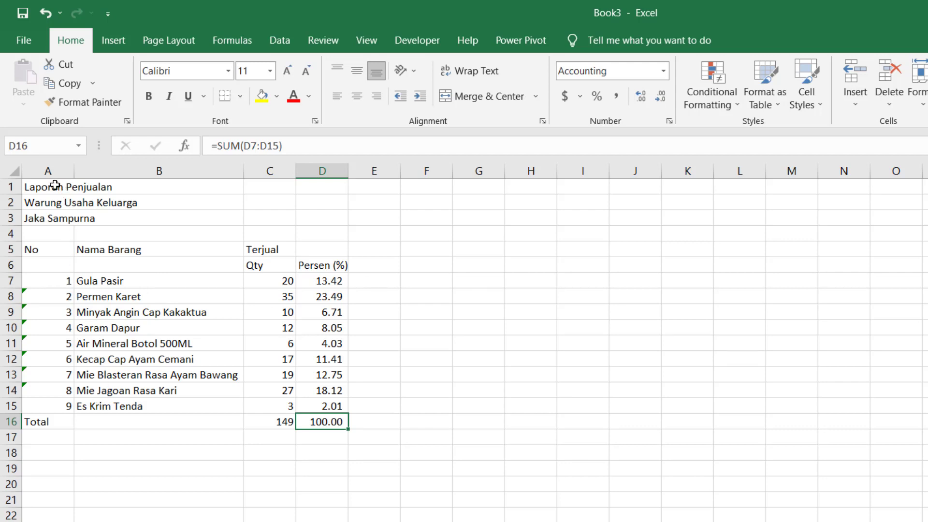
# - Merge & Center A1:D1, A2:D2 and A3:D3 for Laporan Penjualan, Warung Usaha Keluarga and the owner's name
pyautogui.moveTo(58, 186); pyautogui.dragTo(308, 195)
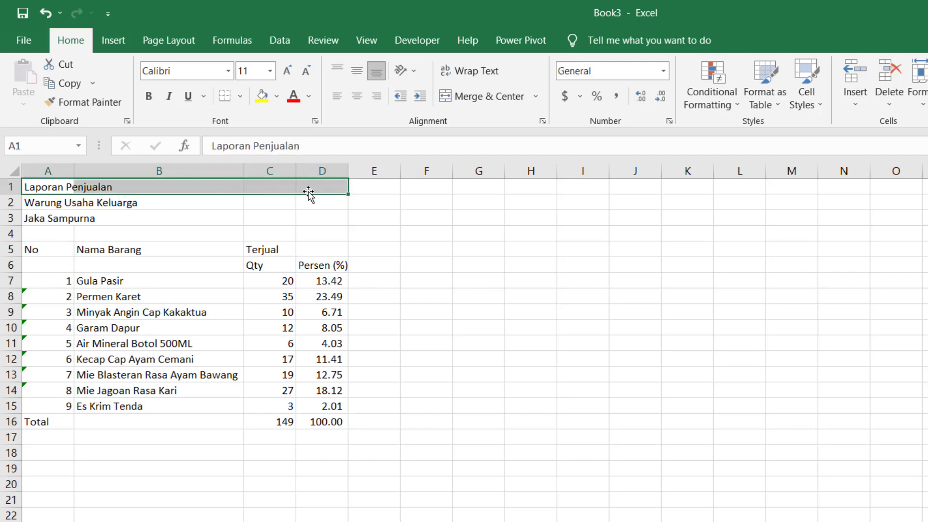
pyautogui.click(491, 99)
pyautogui.moveTo(50, 206); pyautogui.dragTo(329, 203)
pyautogui.click(491, 97)
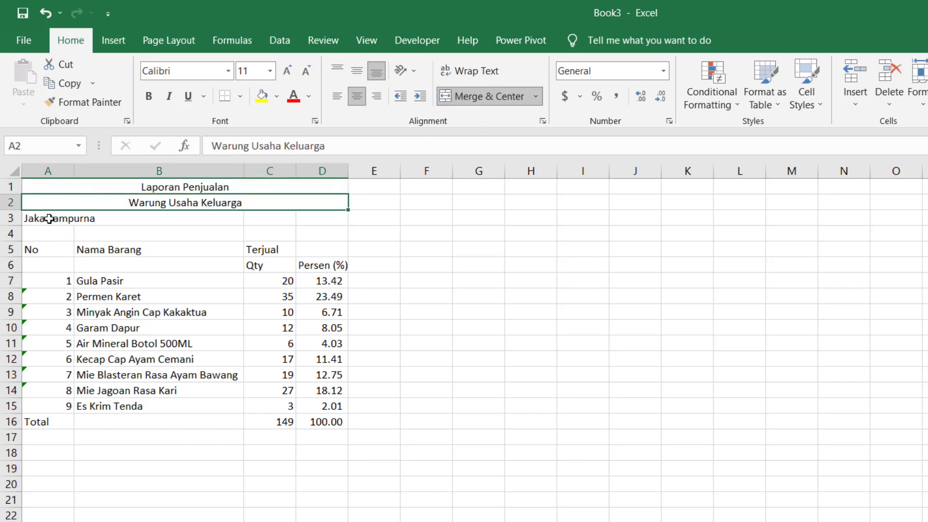
pyautogui.moveTo(50, 218); pyautogui.dragTo(329, 219)
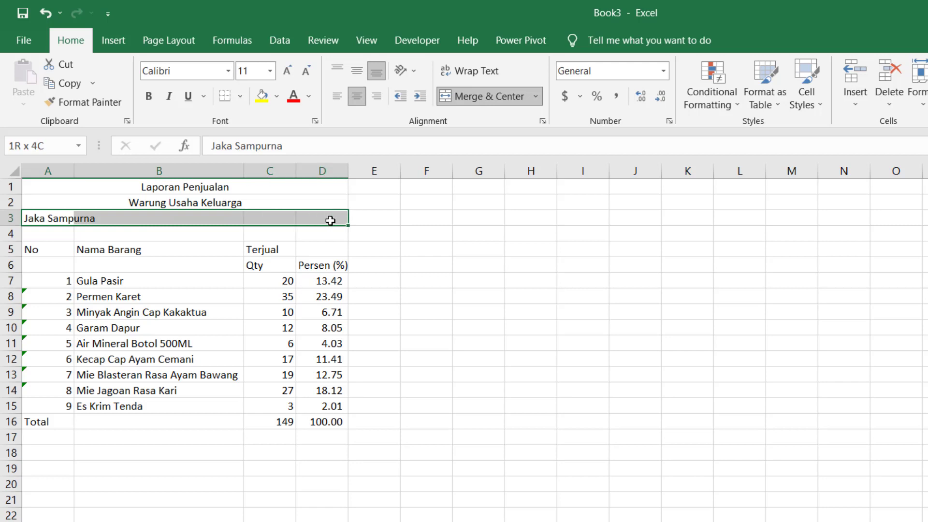
pyautogui.click(481, 99)
pyautogui.click(404, 343)
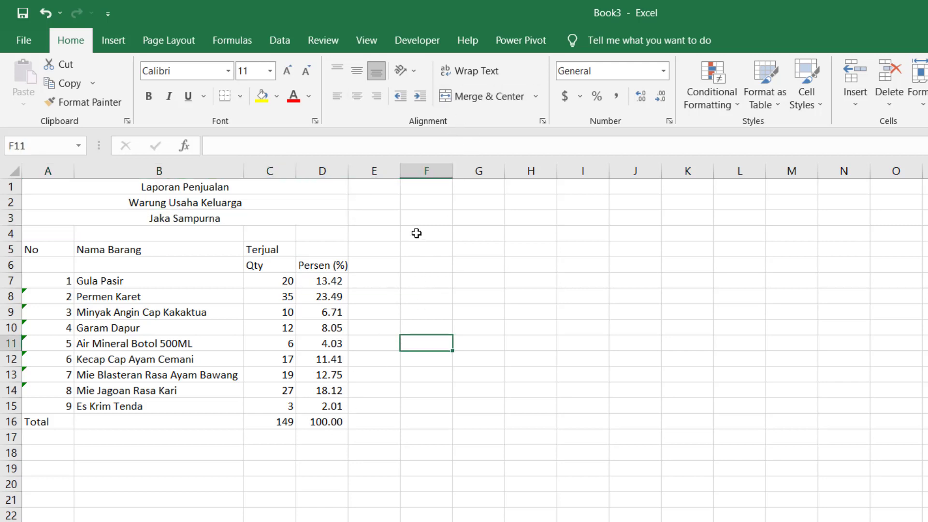
# - Uncheck Gridlines on the View tab so the report sits on a plain white sheet
pyautogui.click(362, 44)
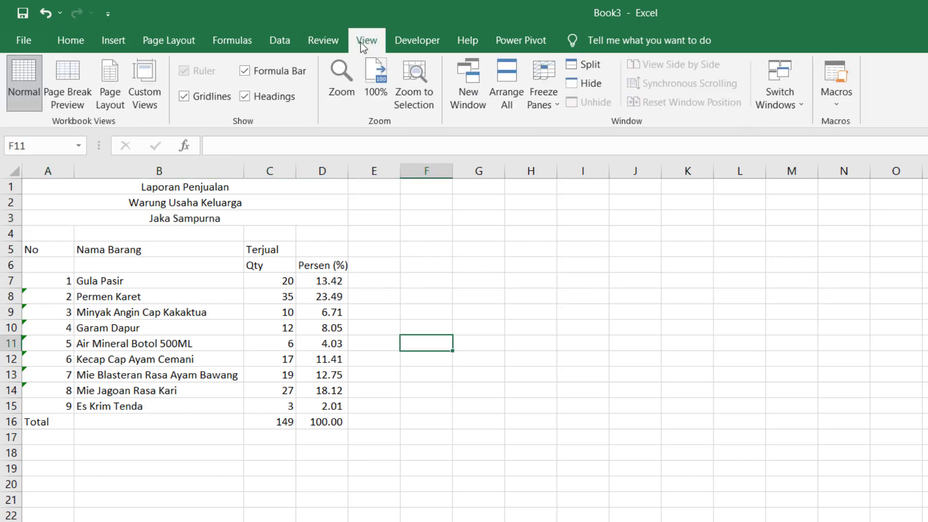
pyautogui.click(184, 96)
pyautogui.click(304, 341)
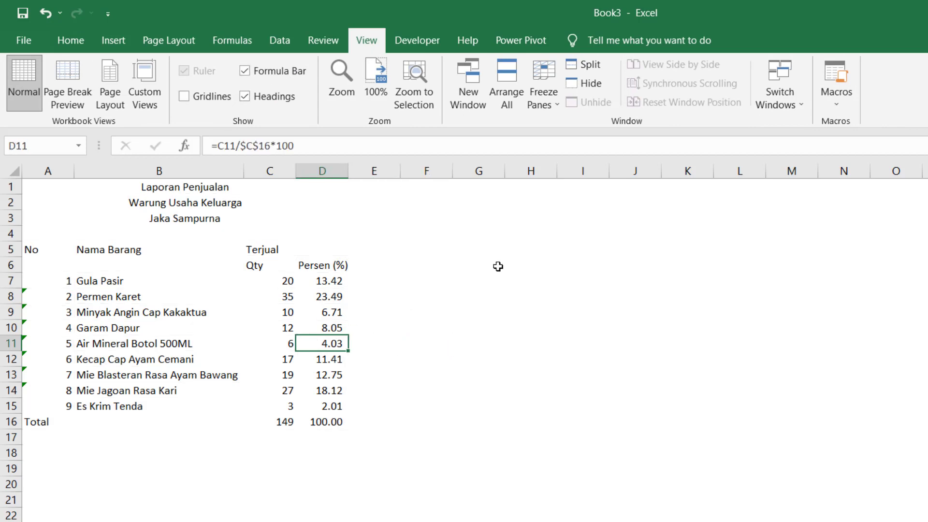
pyautogui.click(479, 265)
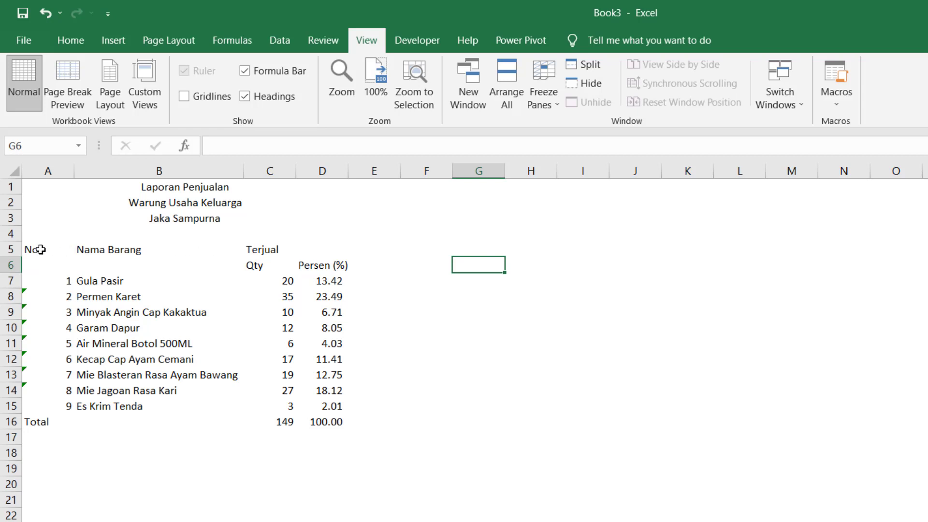
# - Give A5:D15 left, right, top, bottom and inside vertical borders through Format Cells
pyautogui.moveTo(40, 249); pyautogui.dragTo(348, 403)
pyautogui.rightClick(301, 308)
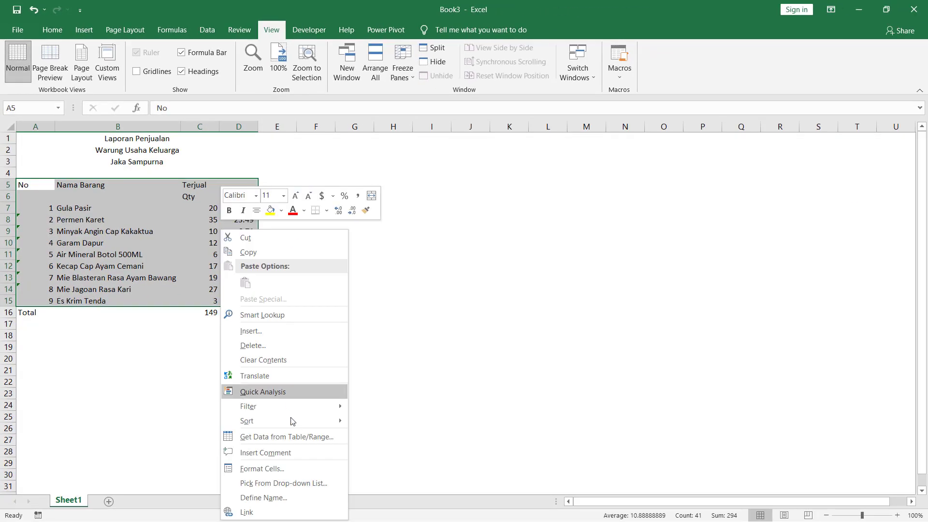
pyautogui.click(298, 473)
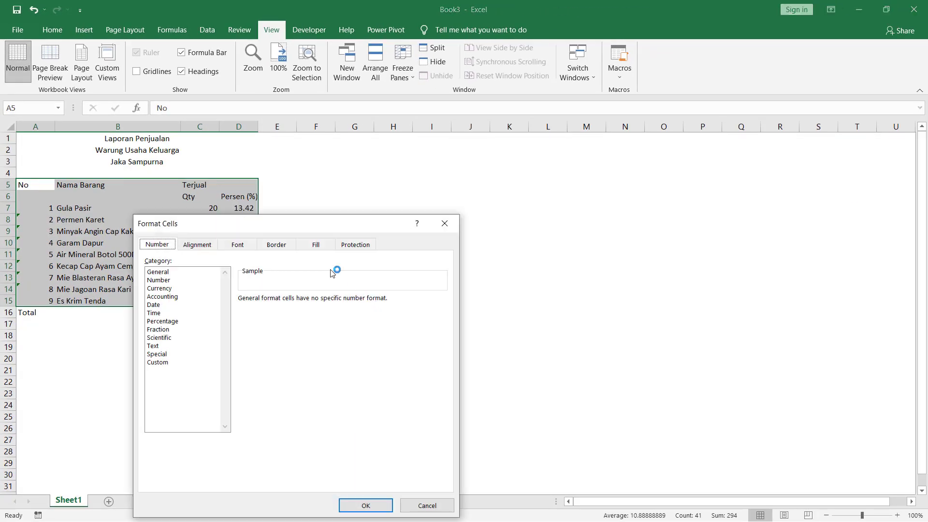
pyautogui.click(282, 245)
pyautogui.click(274, 358)
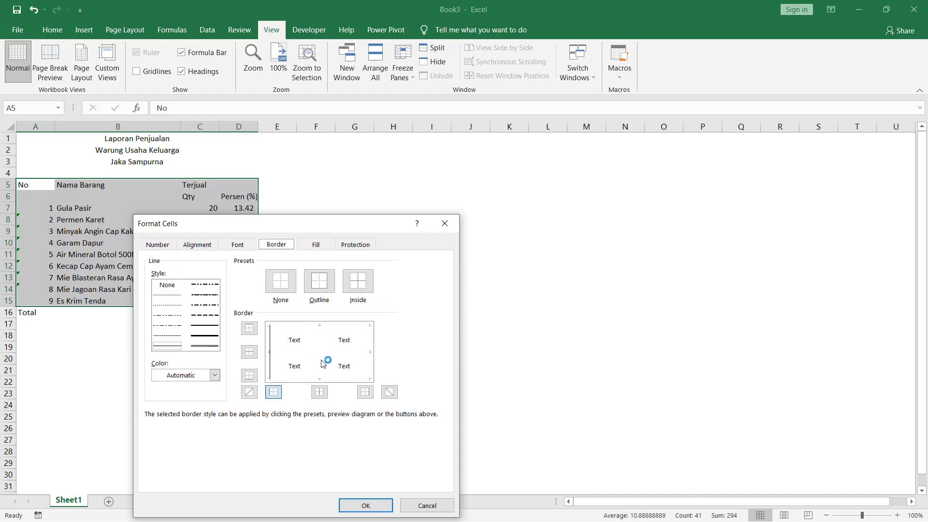
pyautogui.click(322, 363)
pyautogui.click(372, 360)
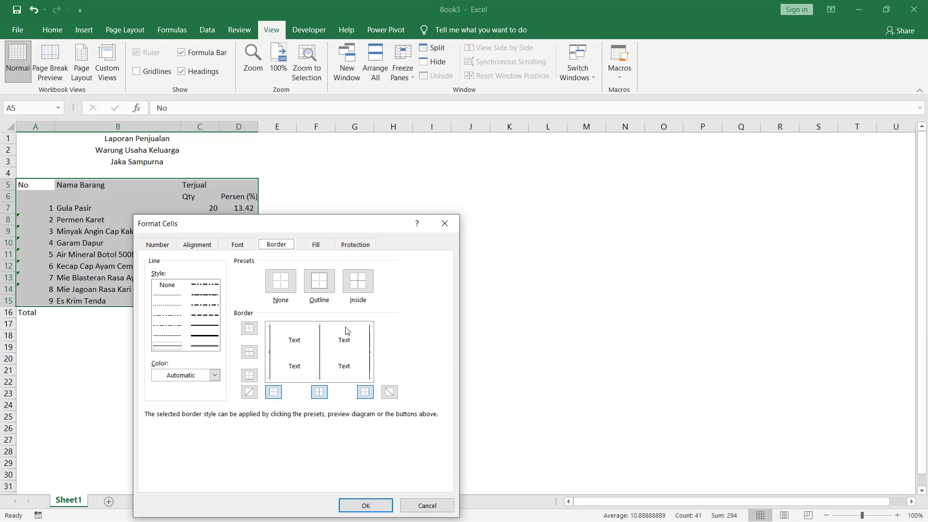
pyautogui.click(347, 327)
pyautogui.click(339, 379)
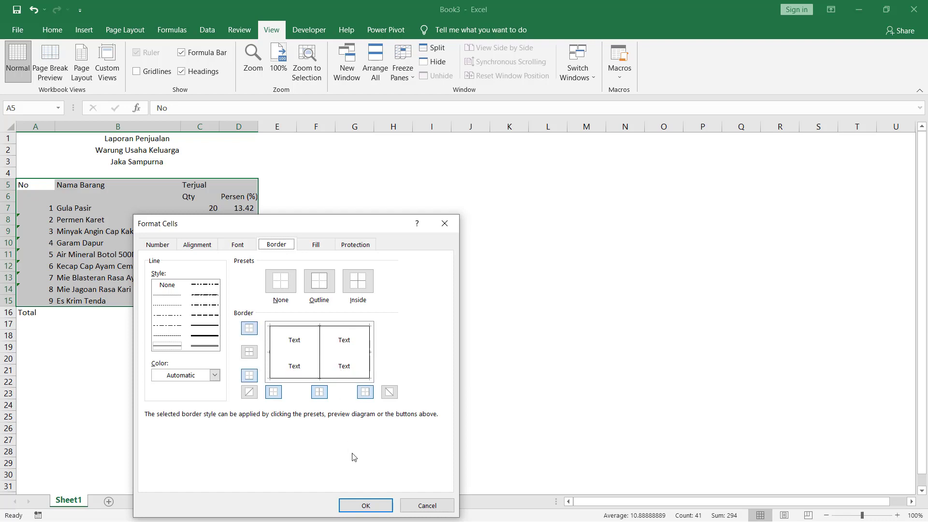
pyautogui.click(364, 505)
pyautogui.click(349, 334)
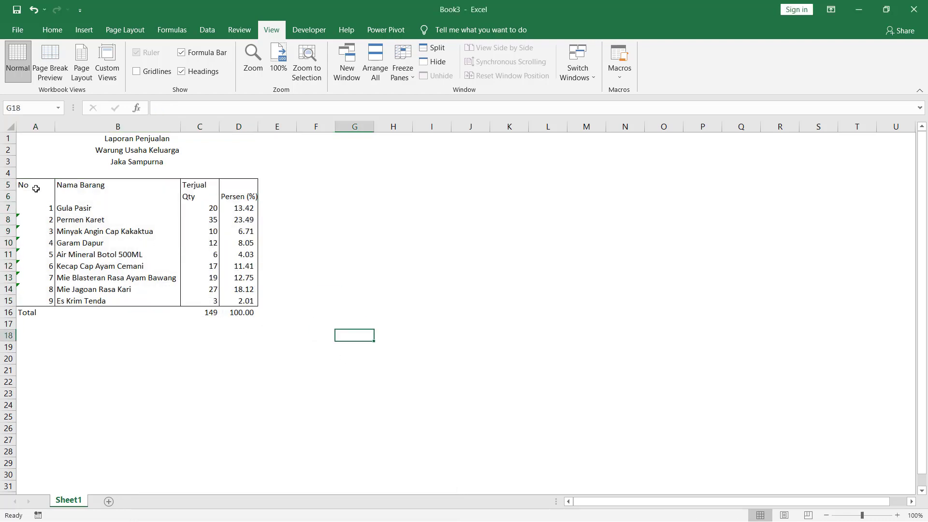
pyautogui.moveTo(32, 188); pyautogui.dragTo(257, 201)
# - Add a bottom border under the header rows A5:D6
pyautogui.rightClick(227, 197)
pyautogui.click(270, 436)
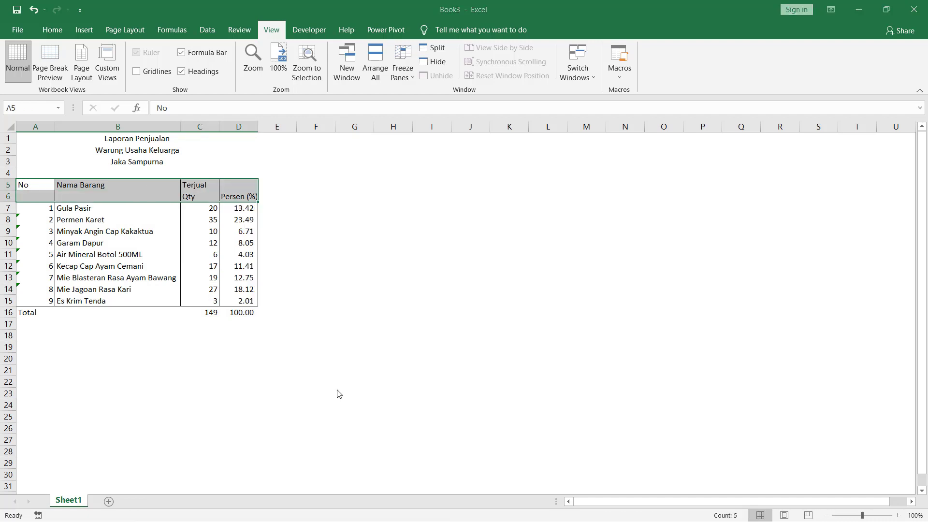
pyautogui.click(312, 380)
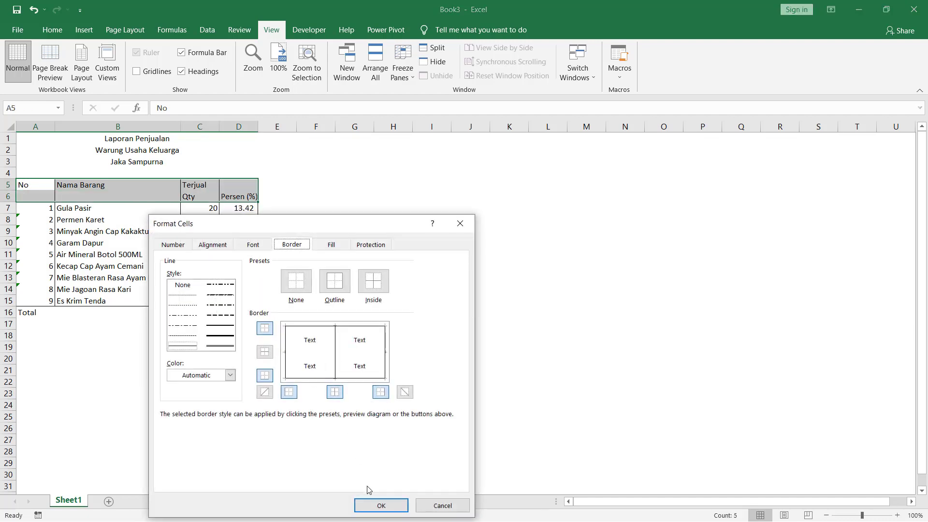
pyautogui.click(375, 505)
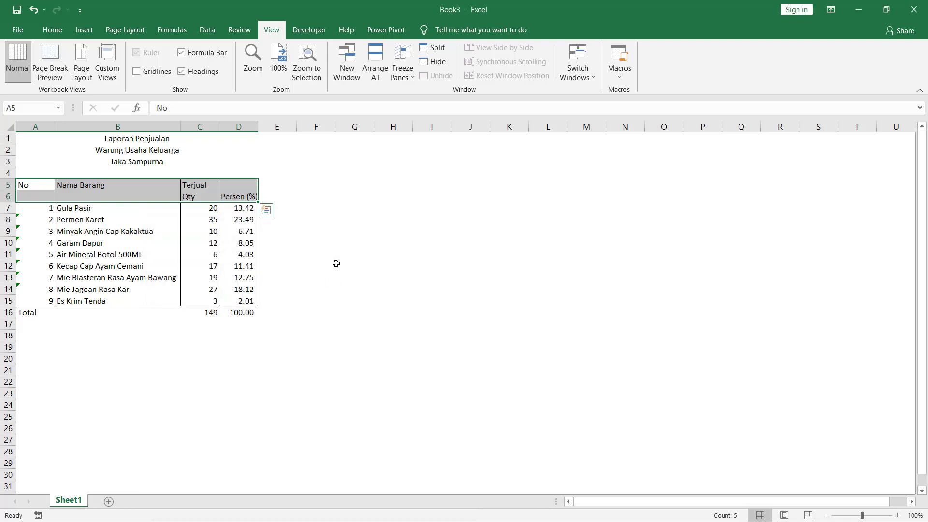
pyautogui.click(334, 261)
# - Merge and centre Terjual across C5:D5
pyautogui.moveTo(195, 184); pyautogui.dragTo(236, 182)
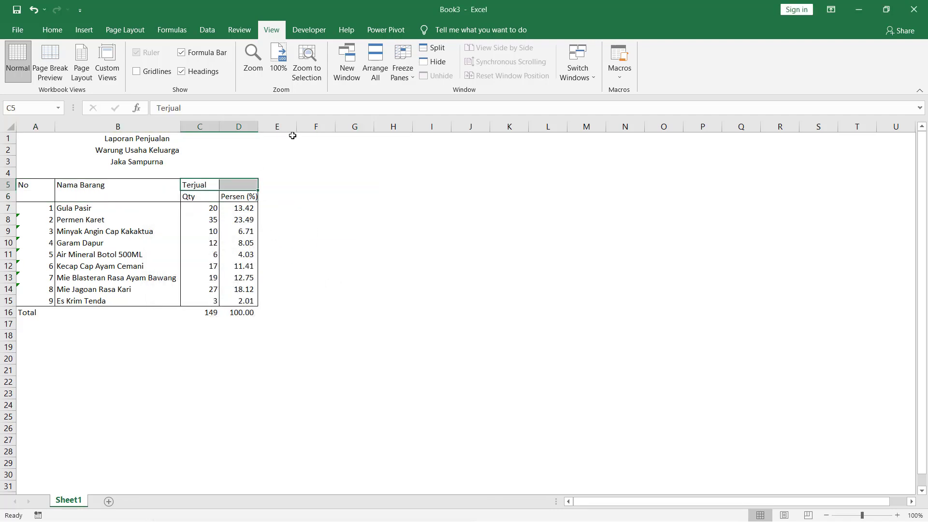
pyautogui.click(50, 30)
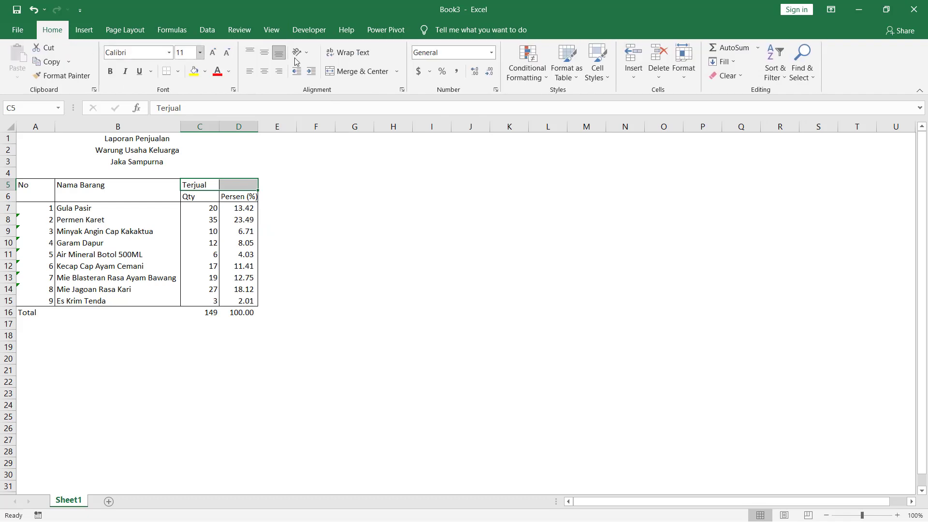
pyautogui.click(356, 73)
pyautogui.click(348, 215)
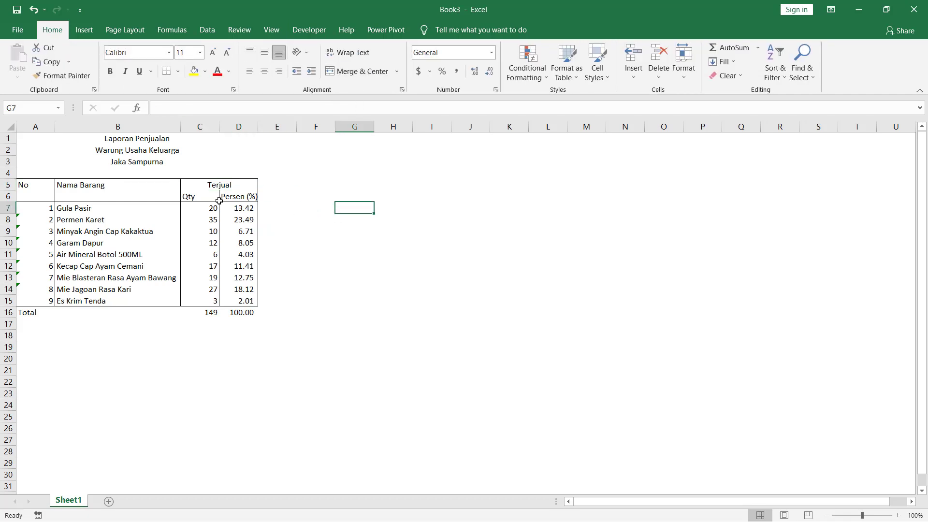
# - Put a bottom border under the merged Terjual heading
pyautogui.click(212, 186)
pyautogui.rightClick(216, 185)
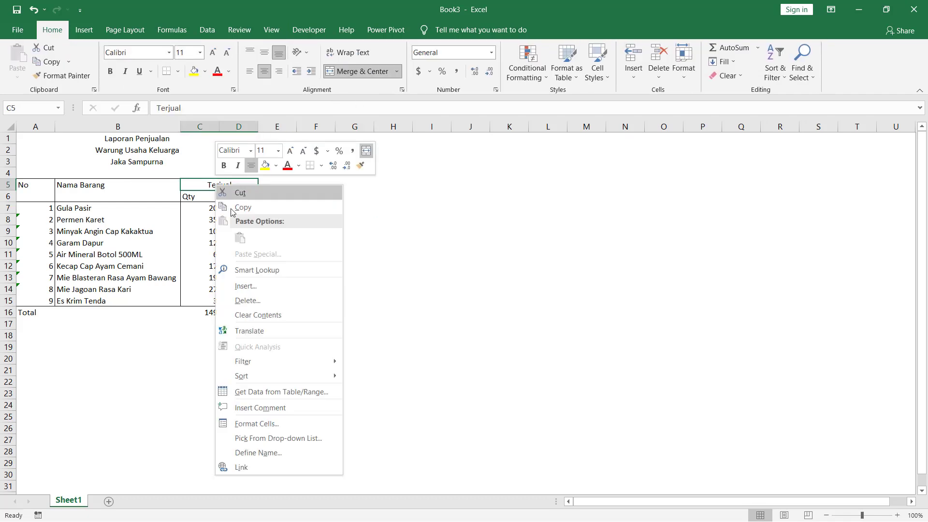
pyautogui.click(290, 427)
pyautogui.click(314, 378)
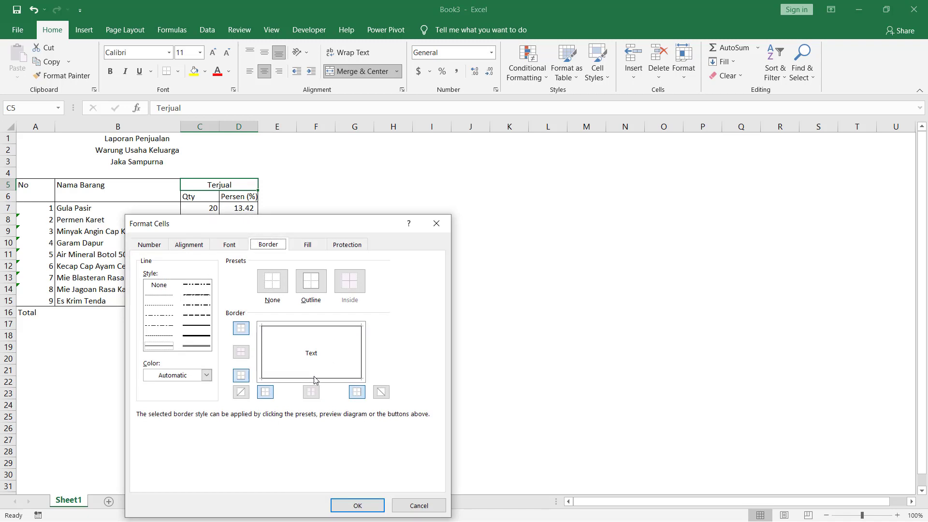
pyautogui.click(365, 504)
pyautogui.click(423, 372)
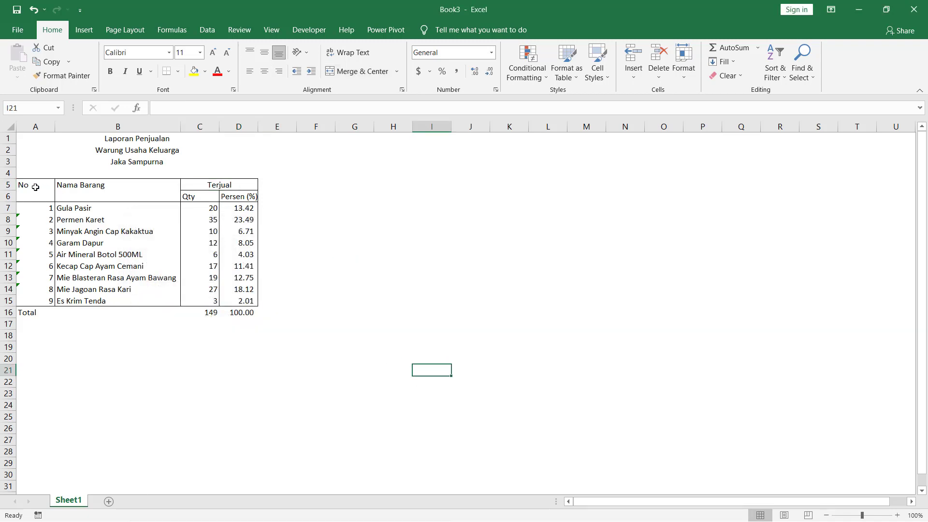
pyautogui.moveTo(36, 187); pyautogui.dragTo(35, 197)
# - Merge No over A5:A6 and Nama Barang over B5:B6, middle-aligned
pyautogui.click(358, 73)
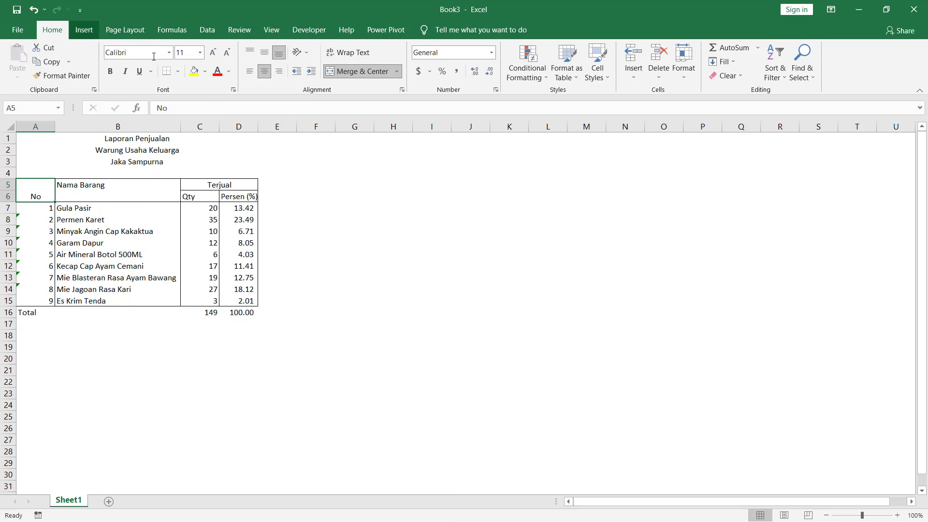
pyautogui.click(264, 53)
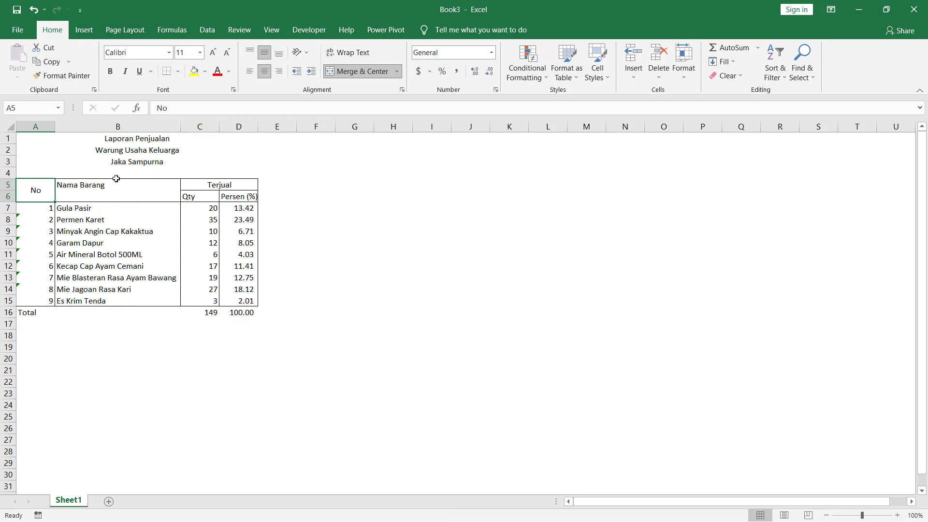
pyautogui.moveTo(116, 184); pyautogui.dragTo(116, 198)
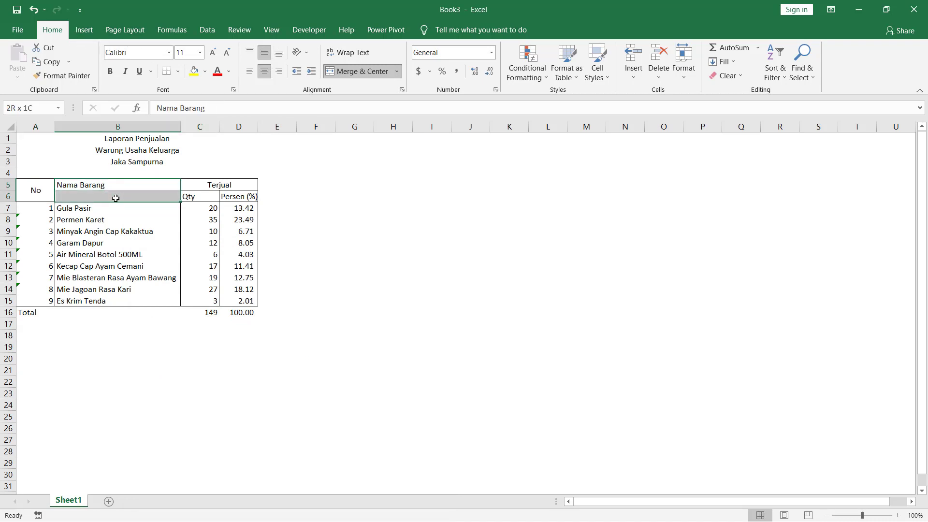
pyautogui.click(351, 72)
pyautogui.click(266, 57)
# - Auto-fit column C to its contents, then widen it slightly
pyautogui.click(395, 216)
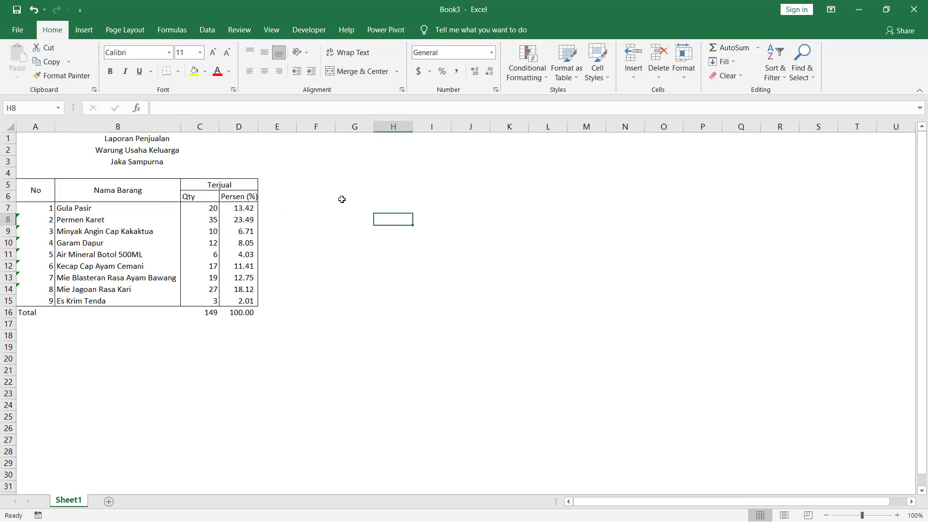
pyautogui.doubleClick(219, 126)
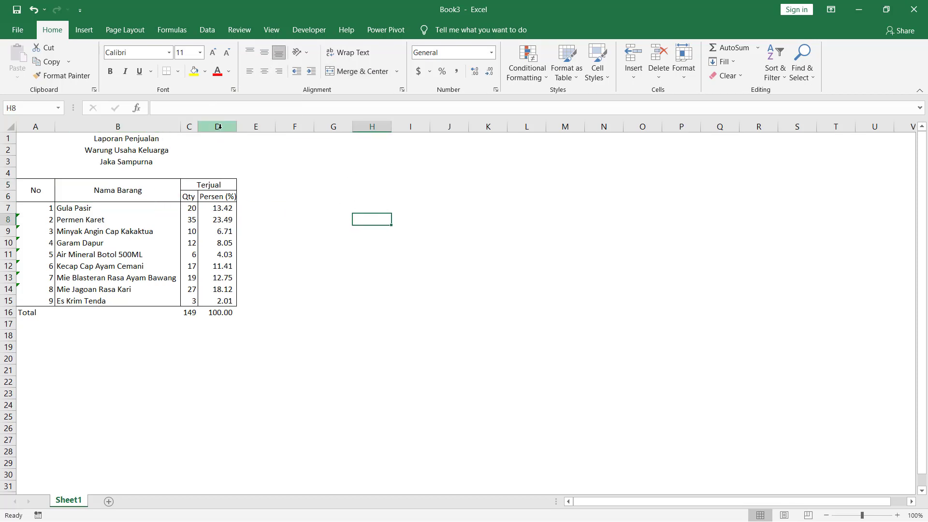
pyautogui.moveTo(202, 130); pyautogui.dragTo(211, 130)
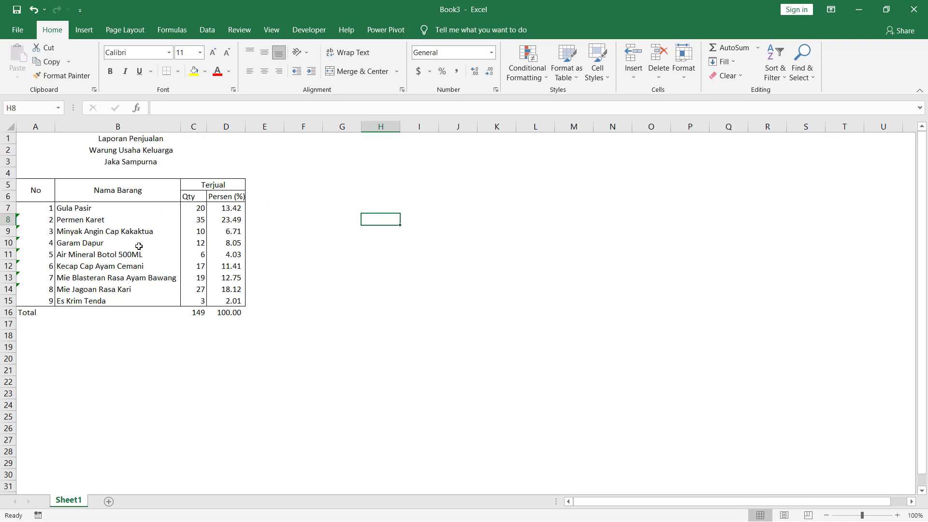
# - Add bottom, left and right borders to the Total row A16:D16
pyautogui.moveTo(25, 313); pyautogui.dragTo(231, 313)
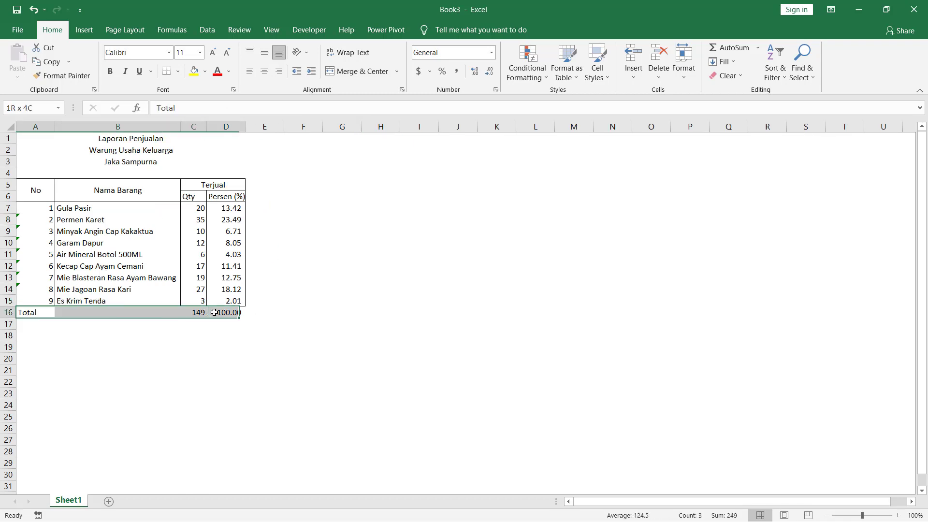
pyautogui.rightClick(237, 315)
pyautogui.click(311, 261)
pyautogui.click(312, 267)
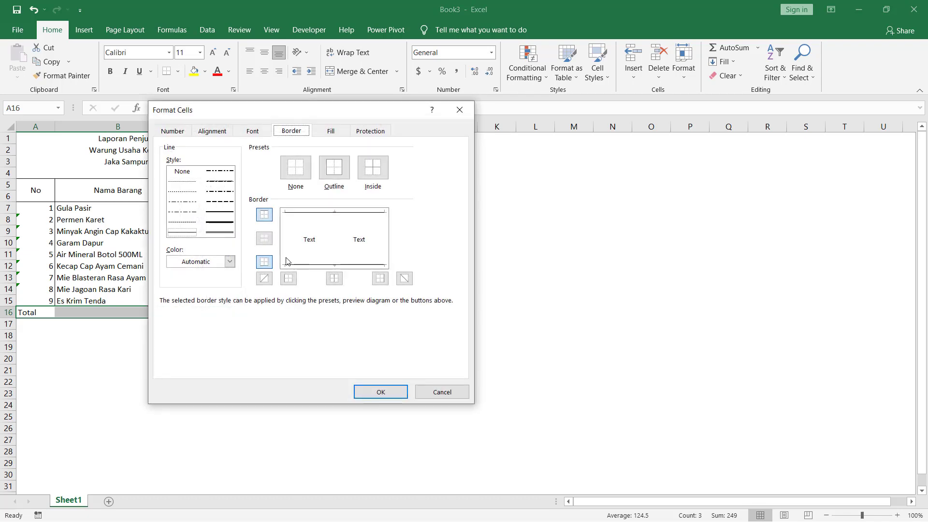
pyautogui.click(305, 259)
pyautogui.click(385, 255)
pyautogui.click(380, 392)
pyautogui.click(304, 370)
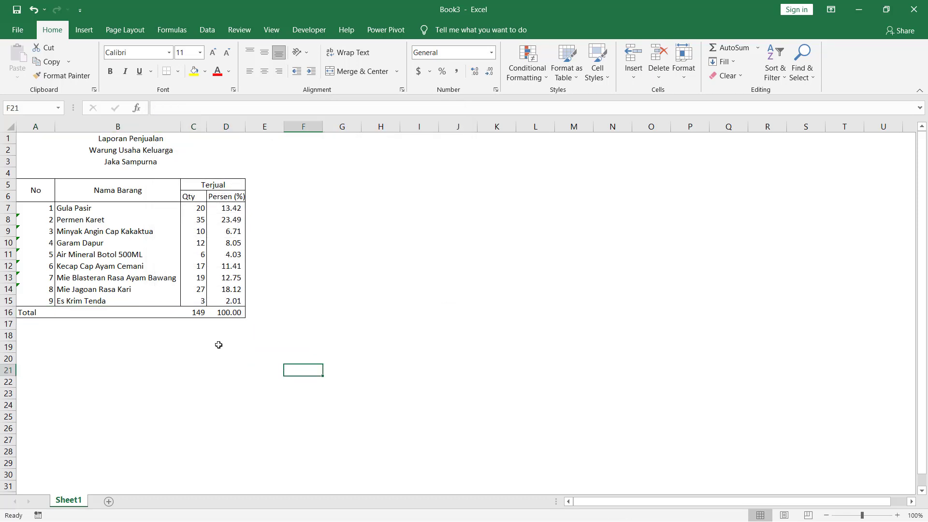
# - Box 149 and 100.00 separately with left and inside vertical borders on C16:D16
pyautogui.moveTo(195, 314); pyautogui.dragTo(229, 314)
pyautogui.rightClick(231, 313)
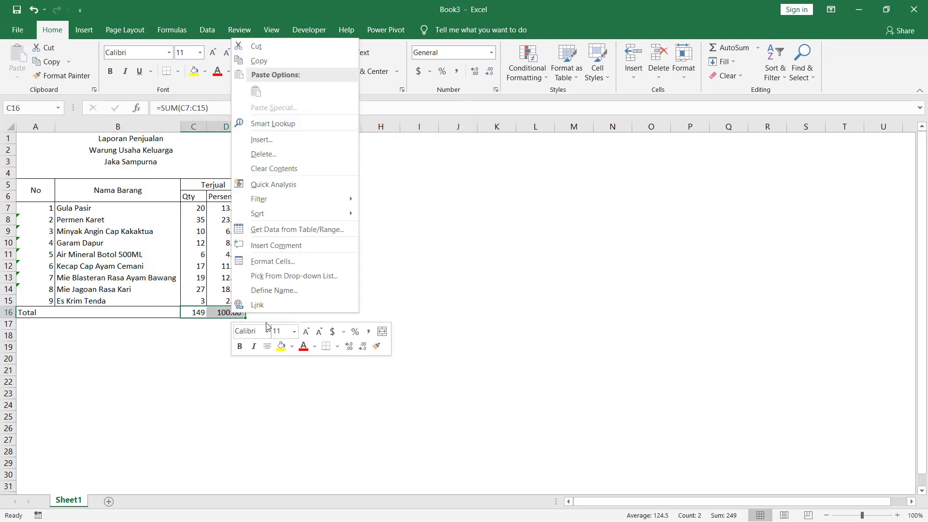
pyautogui.click(310, 261)
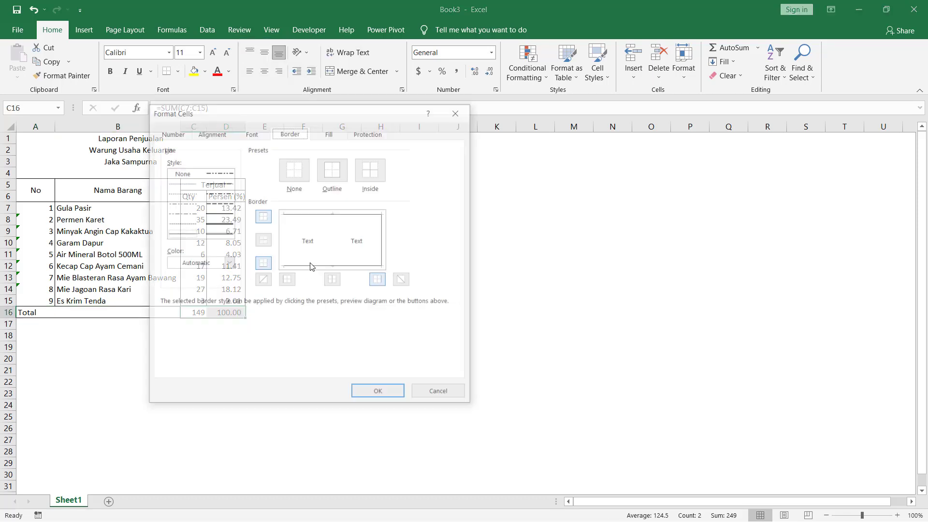
pyautogui.click(283, 256)
pyautogui.click(342, 252)
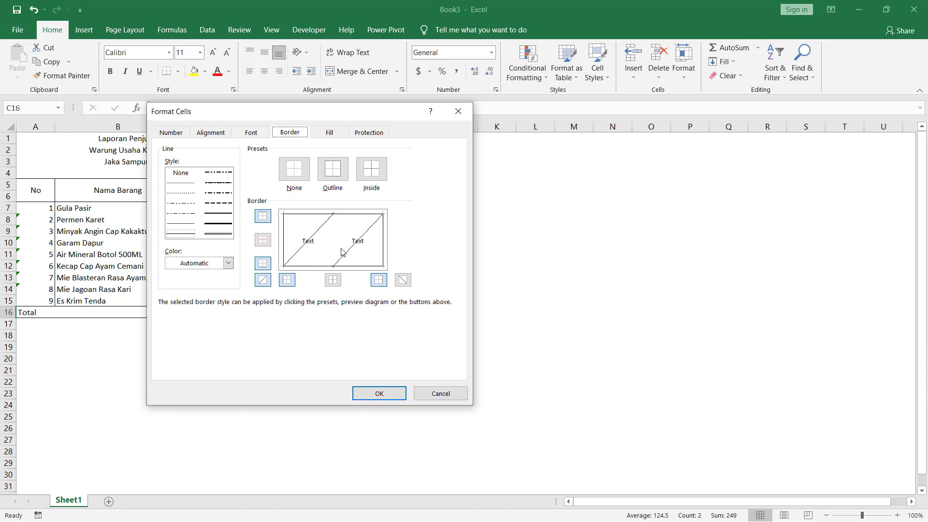
pyautogui.click(341, 257)
pyautogui.click(334, 257)
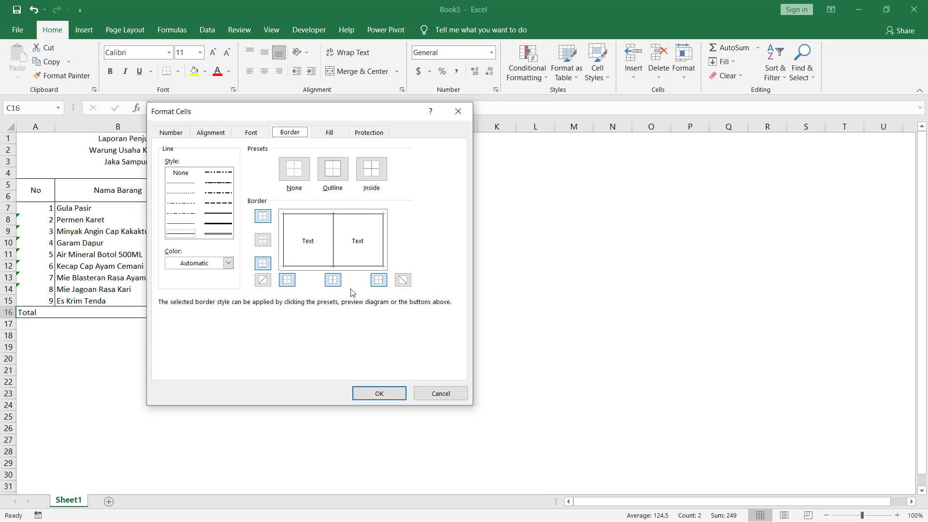
pyautogui.click(380, 394)
pyautogui.click(295, 369)
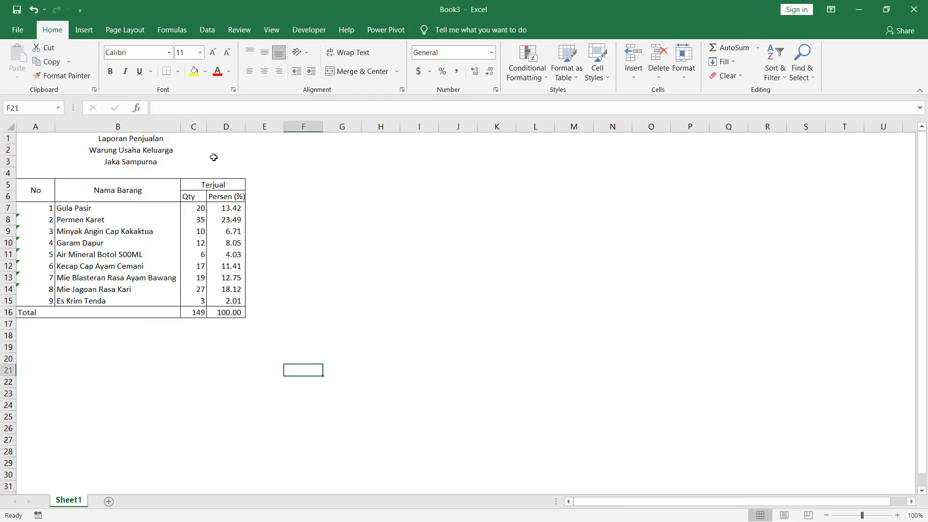
# - Widen column C to 5.22, then inspect the title and percentage formula cells
pyautogui.moveTo(206, 126); pyautogui.dragTo(212, 126)
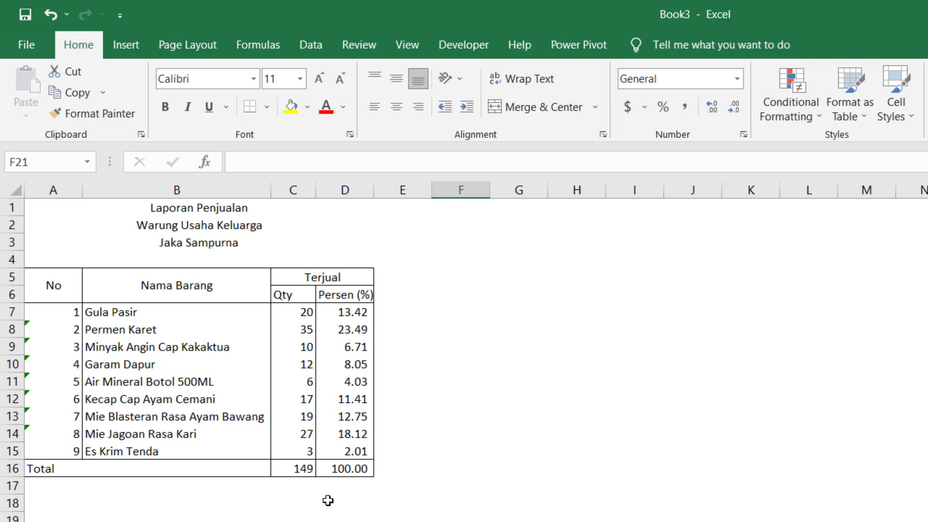
pyautogui.press('Up')
pyautogui.press('Up')
pyautogui.press('Up')
pyautogui.press('Up')
pyautogui.press('Up')
pyautogui.press('Up')
pyautogui.press('Up')
pyautogui.press('Up')
pyautogui.press('Up')
pyautogui.press('Up')
pyautogui.press('Up')
pyautogui.press('Up')
pyautogui.press('Up')
pyautogui.press('Up')
pyautogui.press('Up')
pyautogui.press('Up')
pyautogui.press('Up')
pyautogui.press('Up')
pyautogui.press('Up')
pyautogui.press('Up')
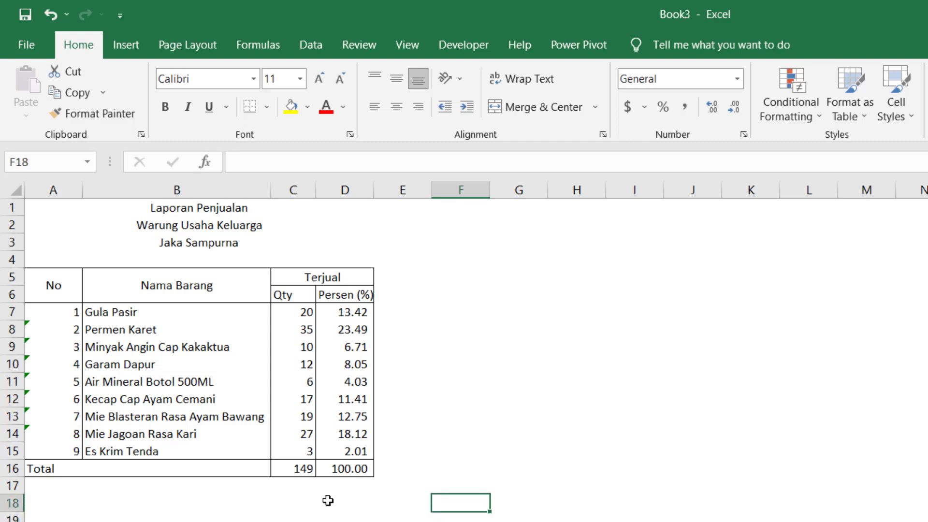
pyautogui.press('Left')
pyautogui.press('Left')
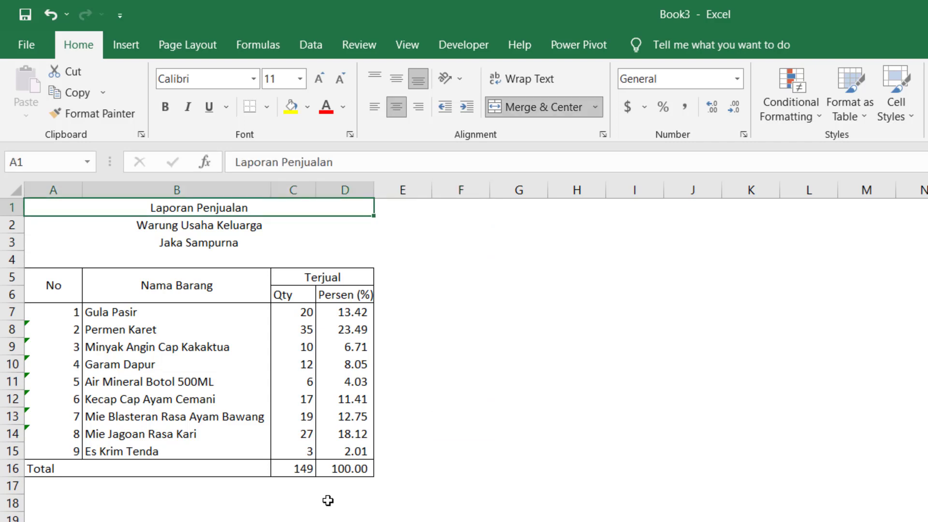
pyautogui.press('Down')
pyautogui.press('Down')
pyautogui.press('Down')
pyautogui.press('Down')
pyautogui.press('Down')
pyautogui.press('Down')
pyautogui.press('Down')
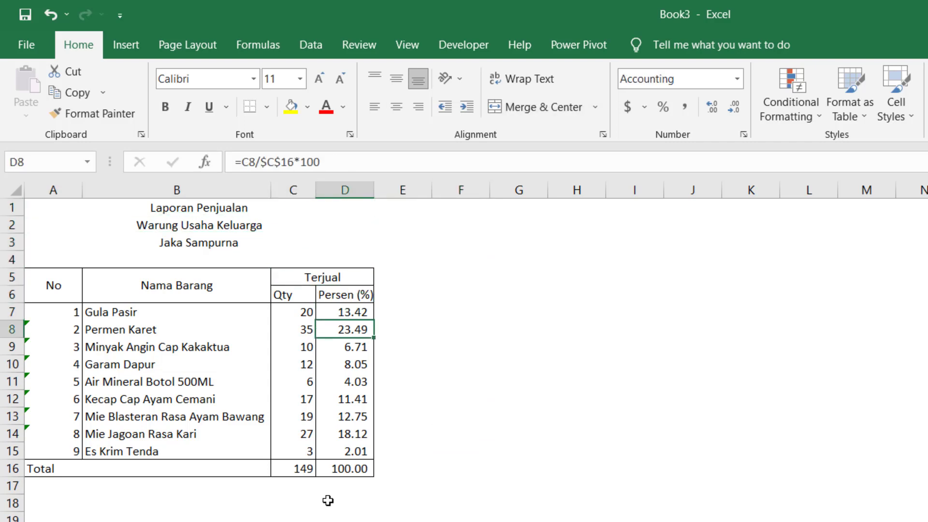
pyautogui.press('Left')
pyautogui.press('Left')
pyautogui.press('Left')
# - Step through the COUNT row-number formulas, the Total row and the merged No heading
pyautogui.press('Up')
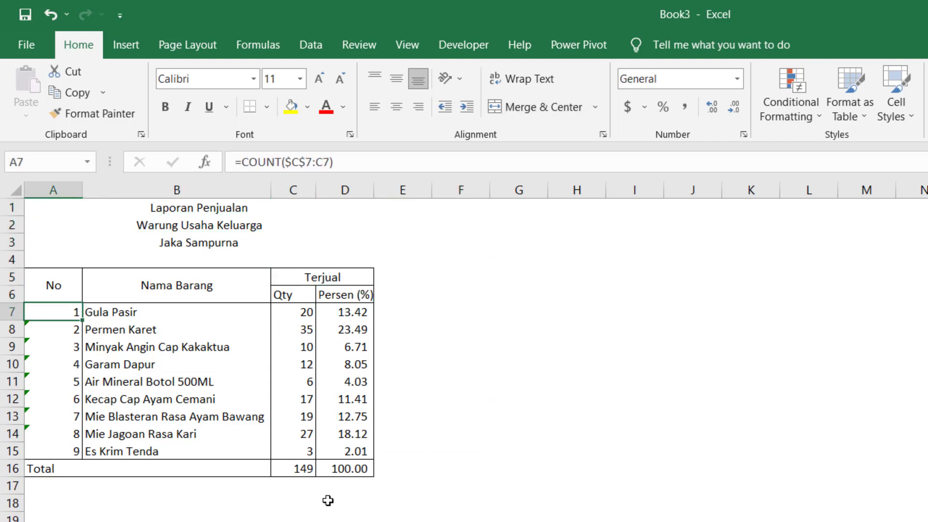
pyautogui.press('Down')
pyautogui.press('Down')
pyautogui.press('Down')
pyautogui.press('Down')
pyautogui.press('Down')
pyautogui.press('Down')
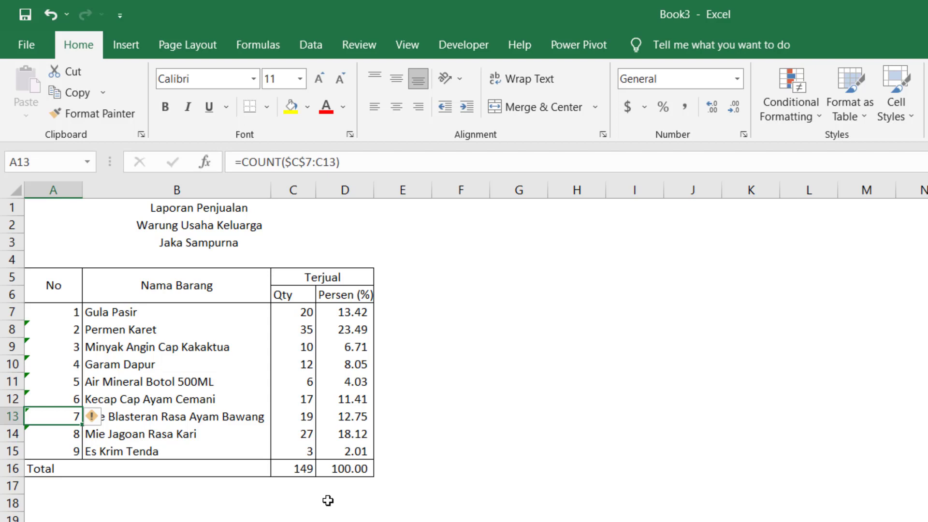
pyautogui.press('Up')
pyautogui.press('Up')
pyautogui.press('Up')
pyautogui.press('Up')
pyautogui.press('Up')
pyautogui.press('Up')
pyautogui.press('Up')
pyautogui.press('Up')
pyautogui.press('Up')
pyautogui.press('Up')
pyautogui.press('Up')
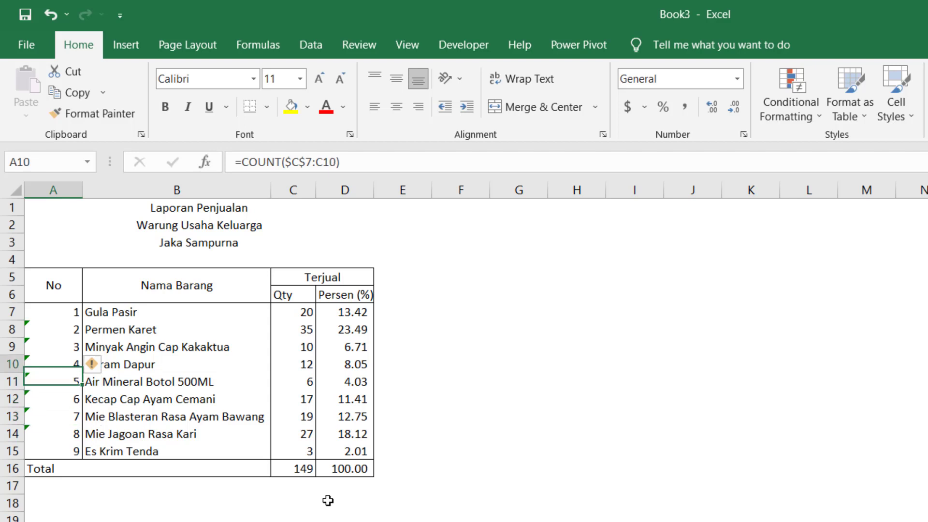
pyautogui.press('Down')
pyautogui.press('Down')
pyautogui.press('Down')
pyautogui.press('Down')
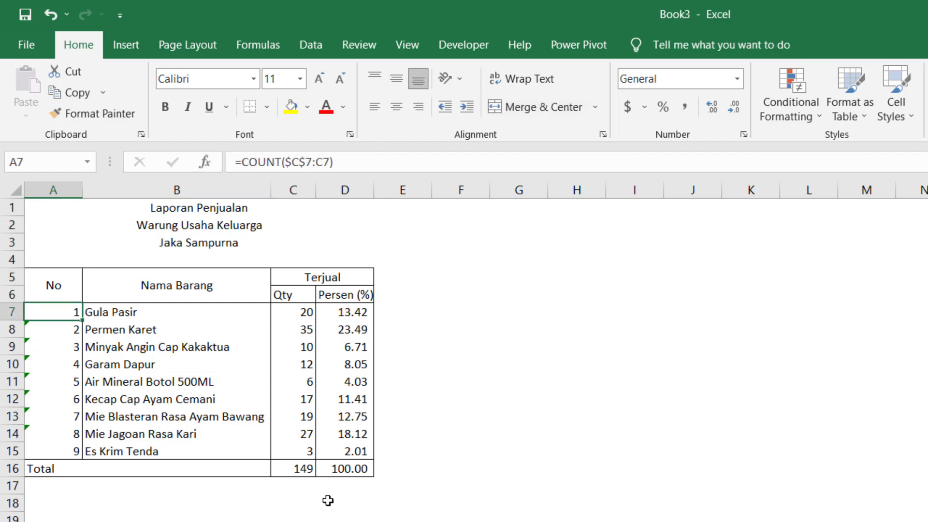
pyautogui.press('Down')
pyautogui.press('Down')
pyautogui.press('Down')
pyautogui.press('Down')
pyautogui.press('Down')
pyautogui.press('Down')
pyautogui.press('Down')
pyautogui.press('Down')
pyautogui.press('Down')
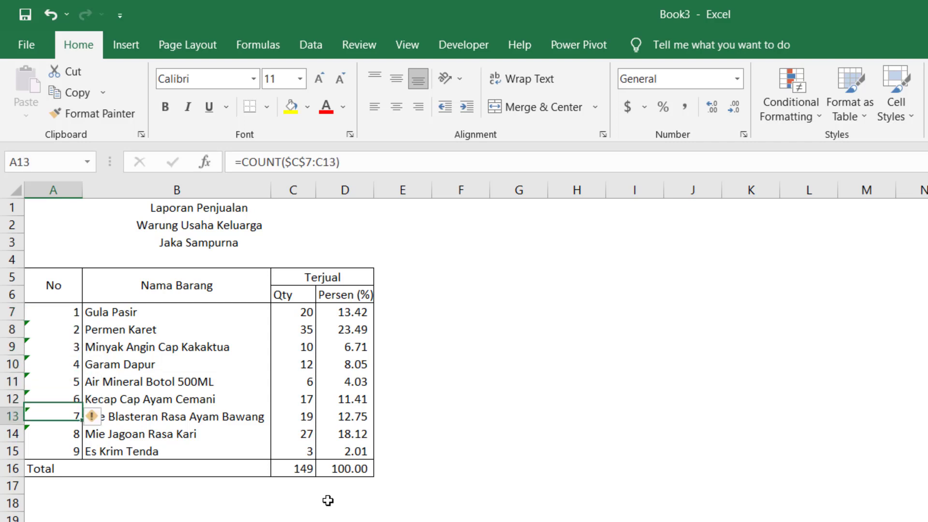
pyautogui.press('Down')
pyautogui.press('Down')
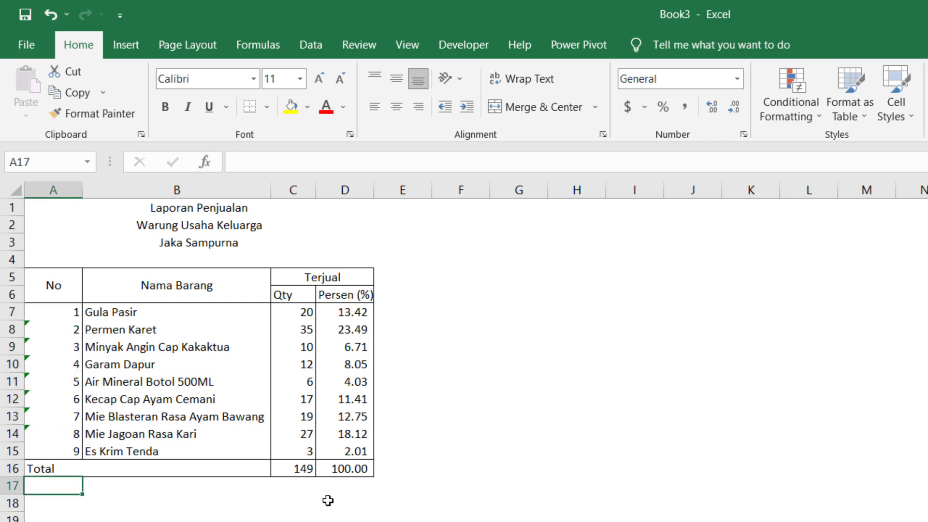
pyautogui.press('Up')
pyautogui.press('Up')
pyautogui.press('Up')
pyautogui.press('Up')
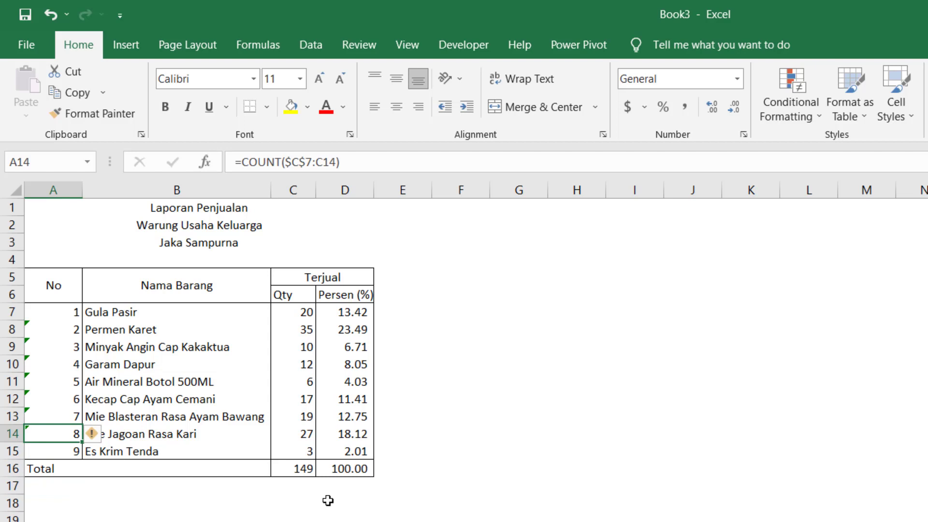
pyautogui.press('Up')
pyautogui.press('Up')
pyautogui.press('Up')
pyautogui.press('Up')
pyautogui.press('Up')
pyautogui.press('Up')
pyautogui.press('Up')
pyautogui.press('Up')
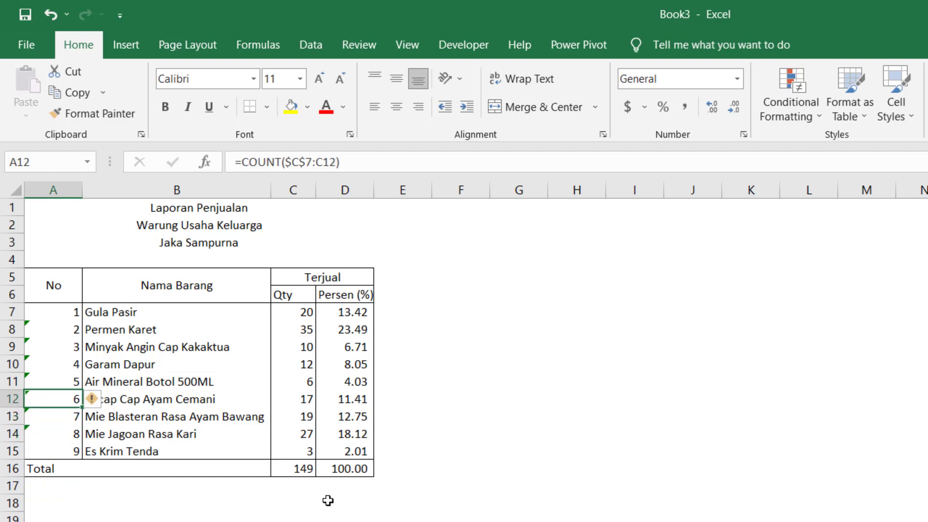